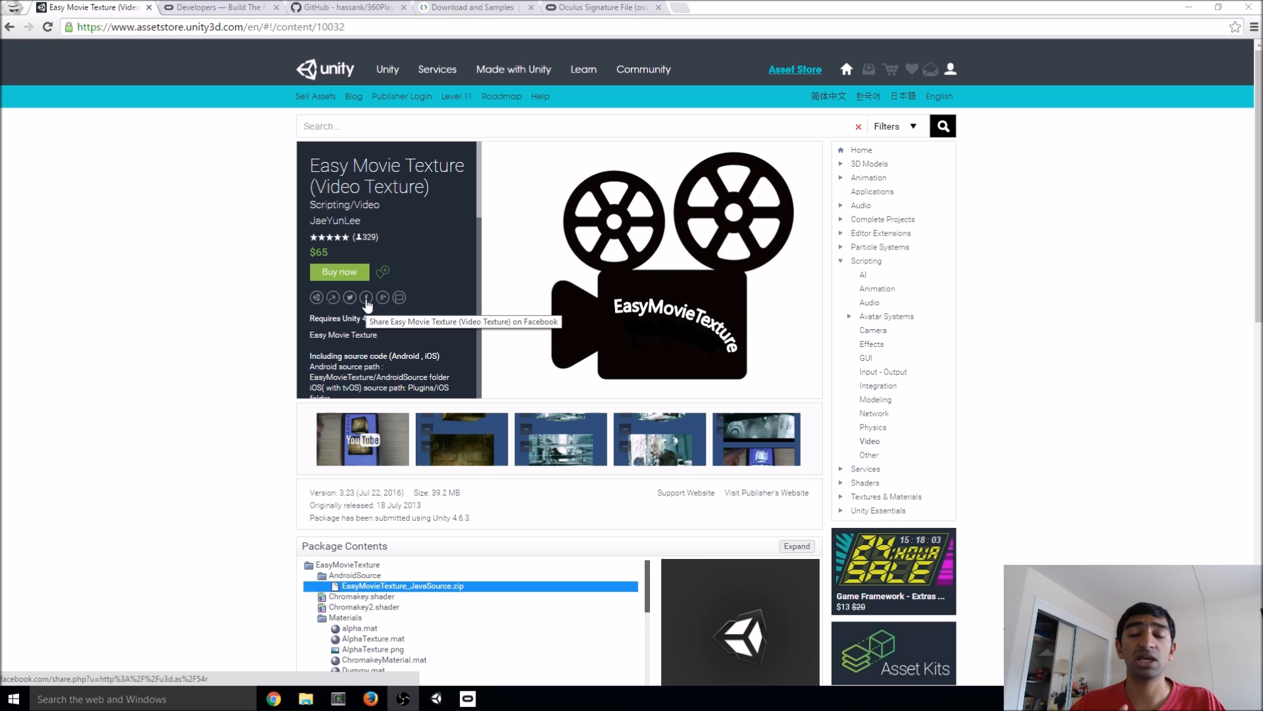
Review the Easy Movie Texture asset's description and supported platforms, and bring up the Oculus Sample Framework for Unity 5 download page.
{"action": "scroll", "coordinate": [408, 299], "scroll_direction": "down", "scroll_amount": 5}
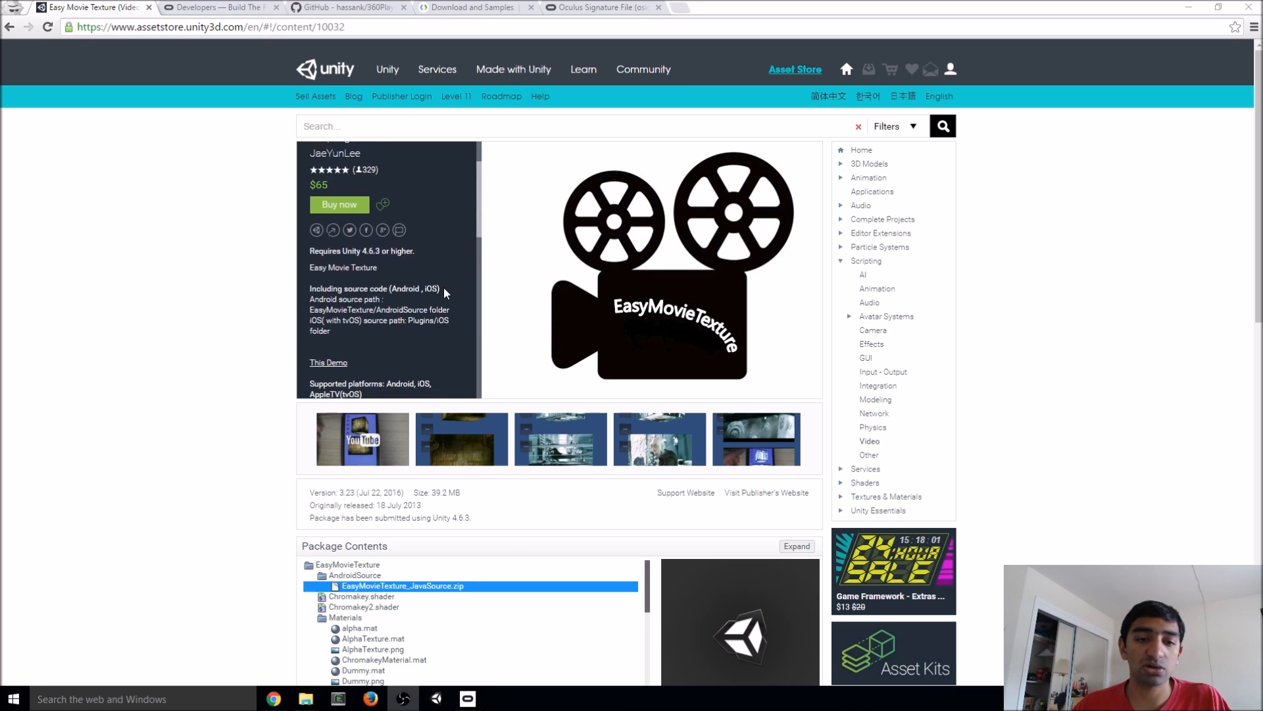
{"action": "scroll", "coordinate": [446, 294], "scroll_direction": "down", "scroll_amount": 1}
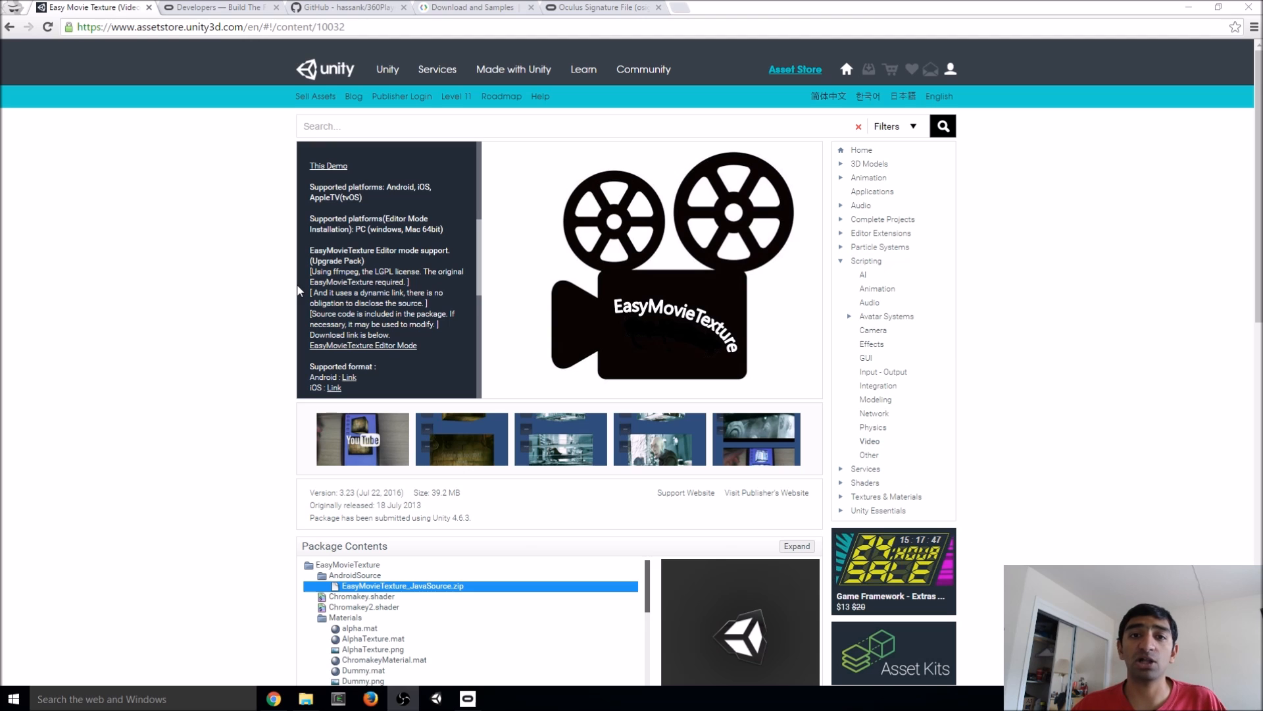
{"action": "scroll", "coordinate": [300, 290], "scroll_direction": "up", "scroll_amount": 5}
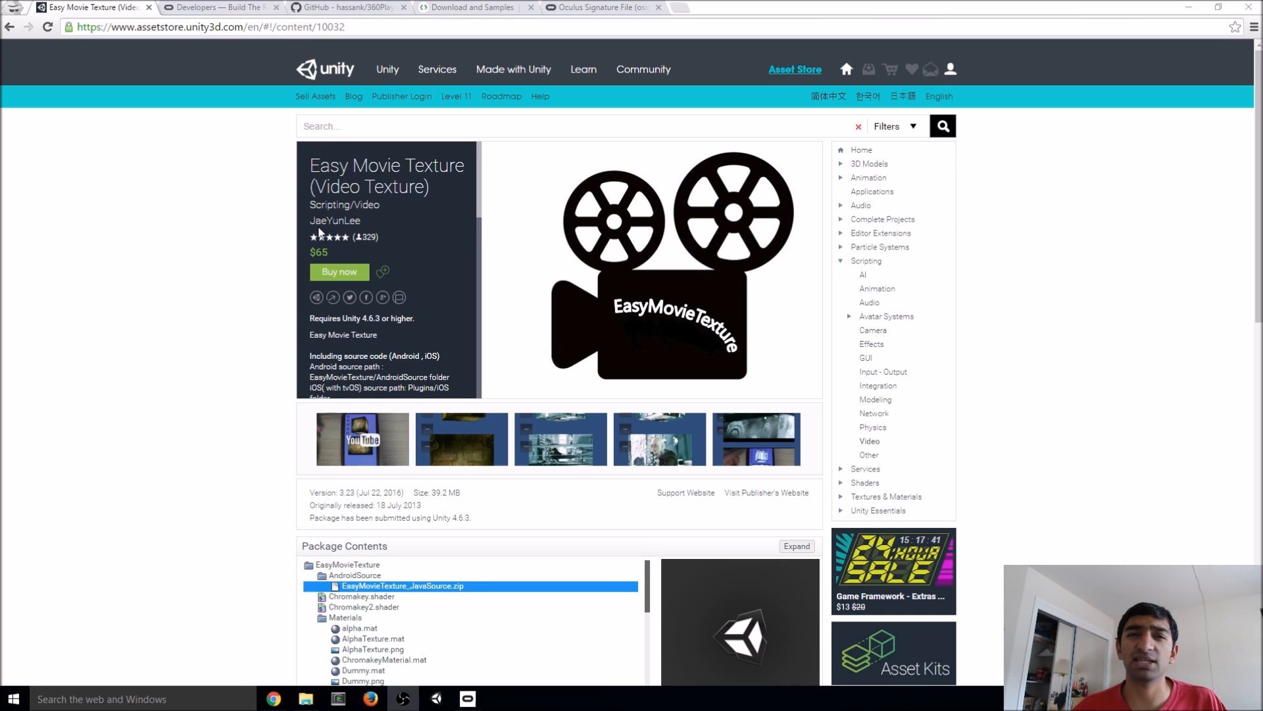
{"action": "left_click", "coordinate": [179, 6]}
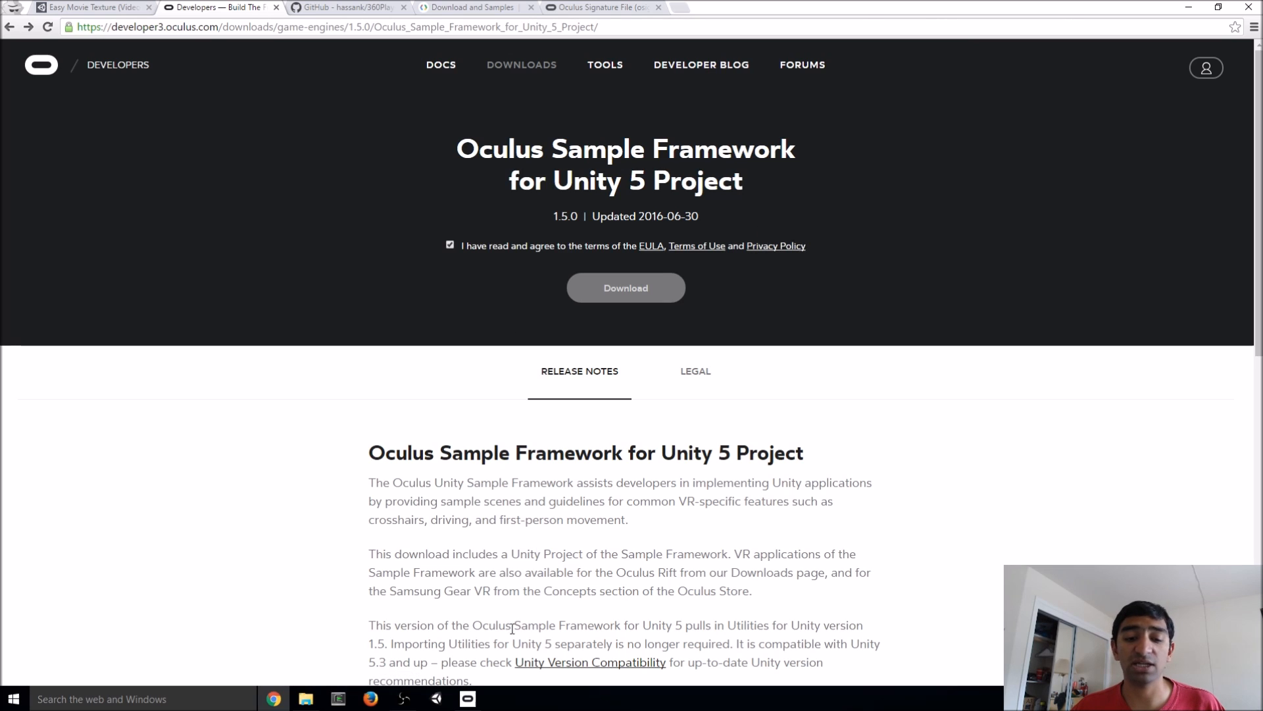
Launch Unity and open OculusSampleFrameworkProject, continuing despite the non-matching editor version.
{"action": "left_click", "coordinate": [438, 700]}
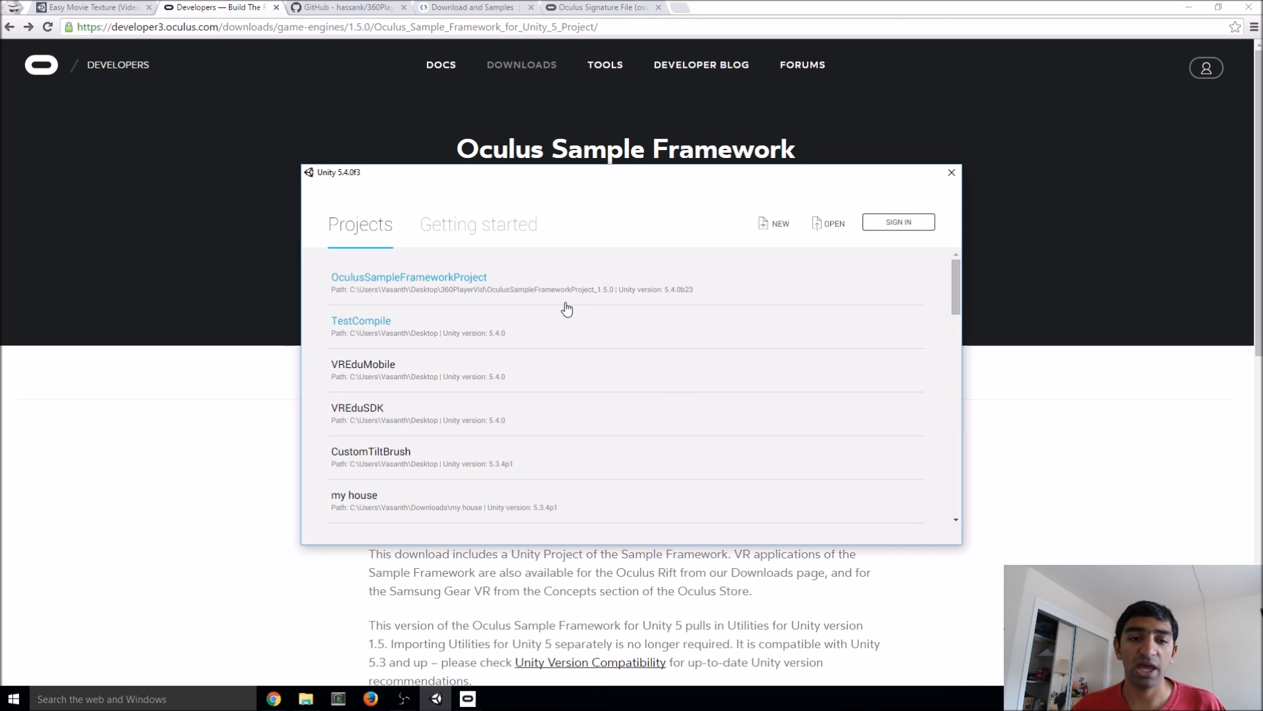
{"action": "left_click", "coordinate": [416, 283]}
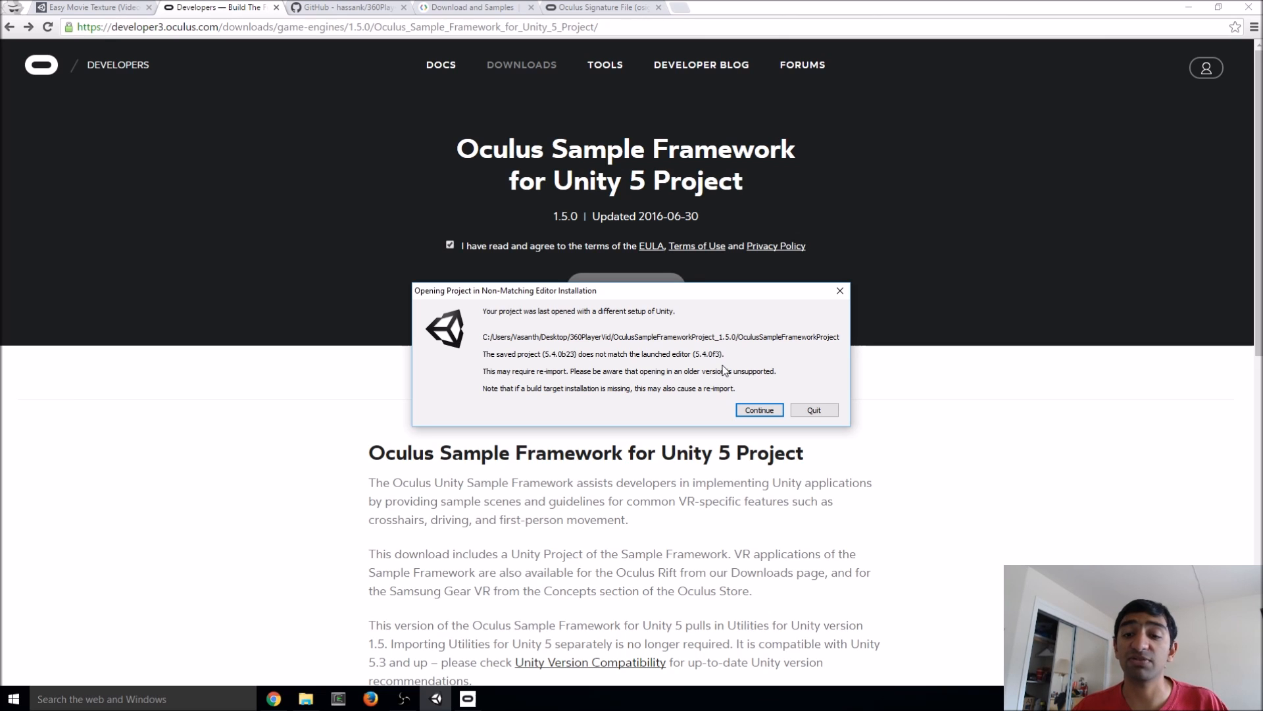
{"action": "left_click", "coordinate": [760, 410]}
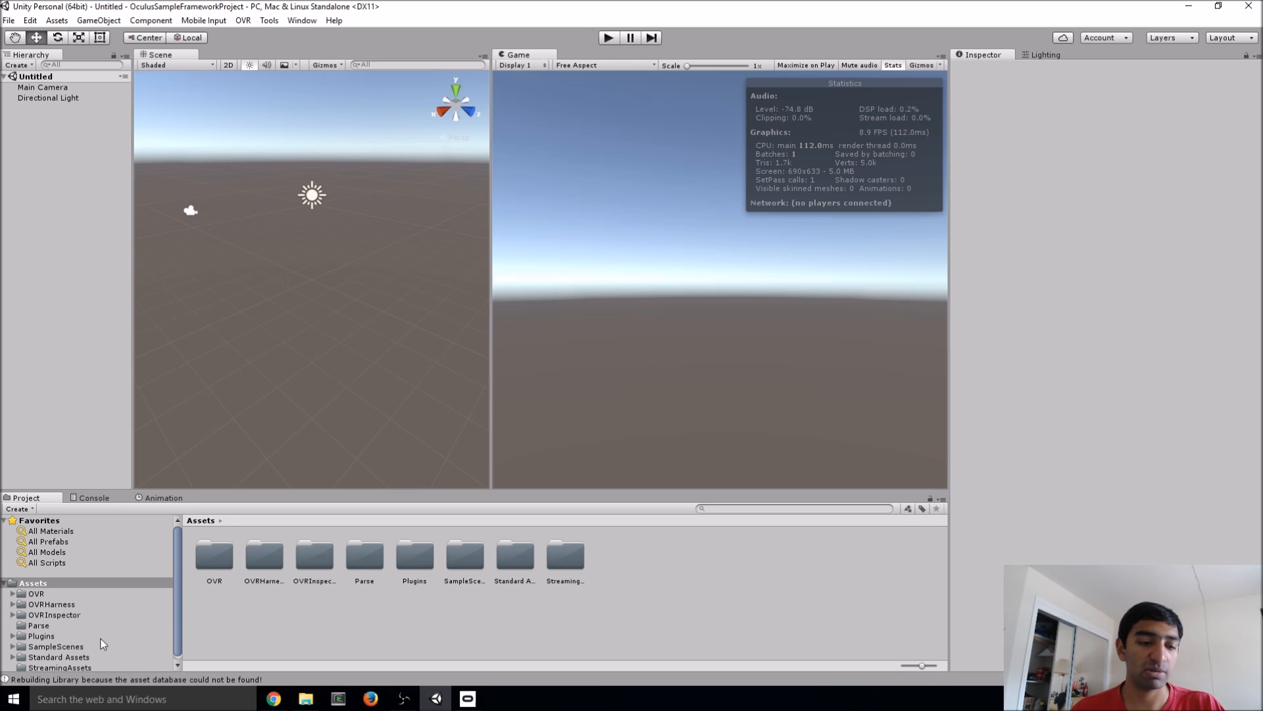
Open the Movie Player scene from the project's SampleScenes/Rendering/Movie Player folder.
{"action": "left_click", "coordinate": [57, 645]}
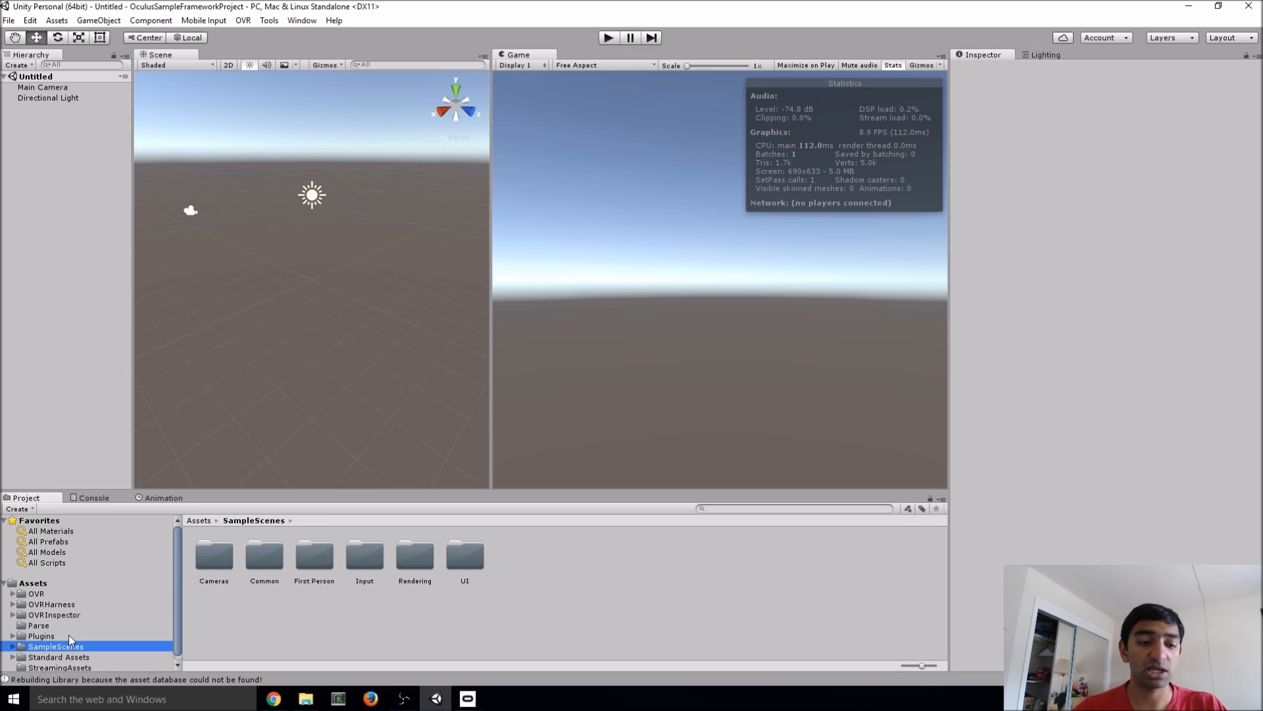
{"action": "key", "text": "Right"}
{"action": "key", "text": "Down"}
{"action": "key", "text": "Down"}
{"action": "key", "text": "Down"}
{"action": "key", "text": "Down"}
{"action": "key", "text": "Down"}
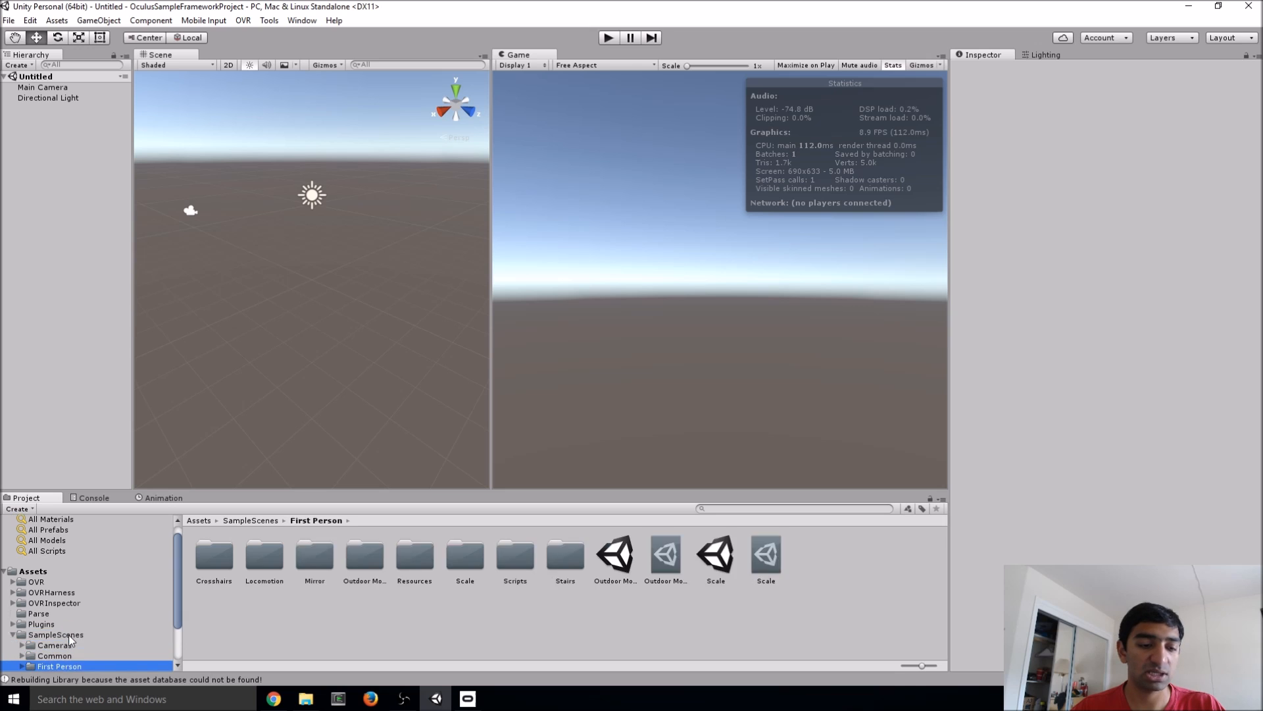
{"action": "key", "text": "Right"}
{"action": "key", "text": "Down"}
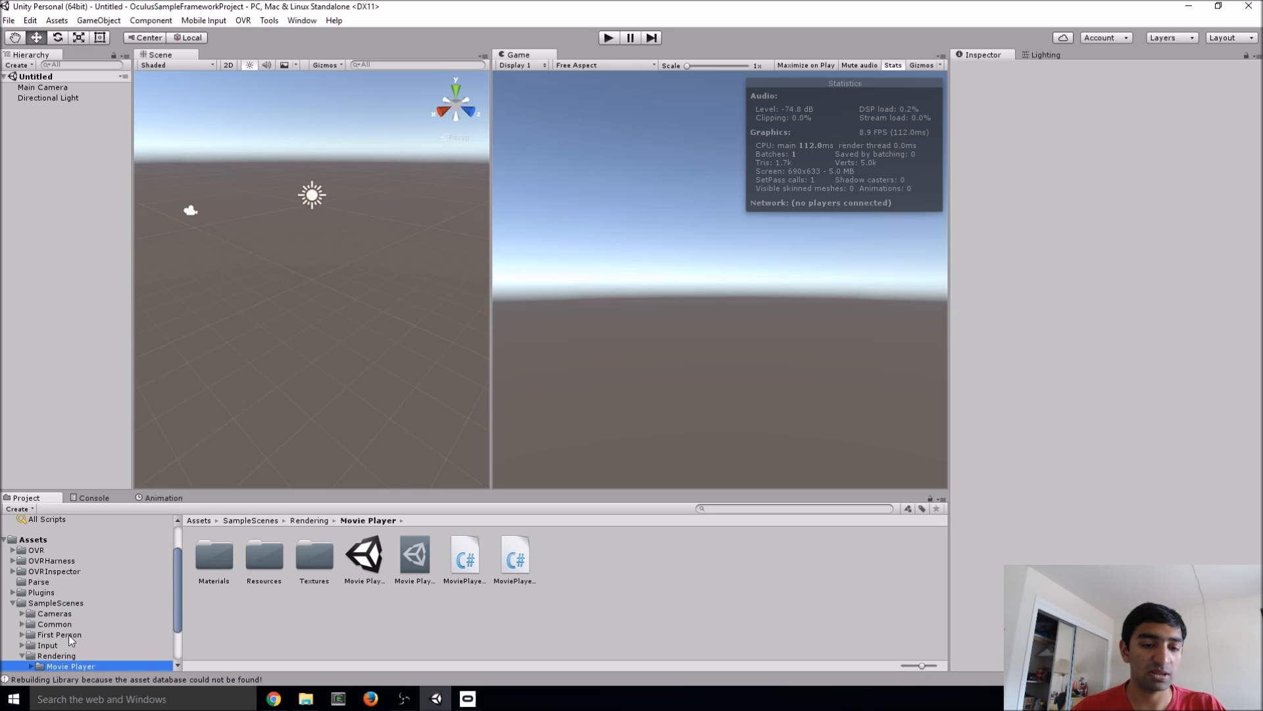
{"action": "double_click", "coordinate": [364, 558]}
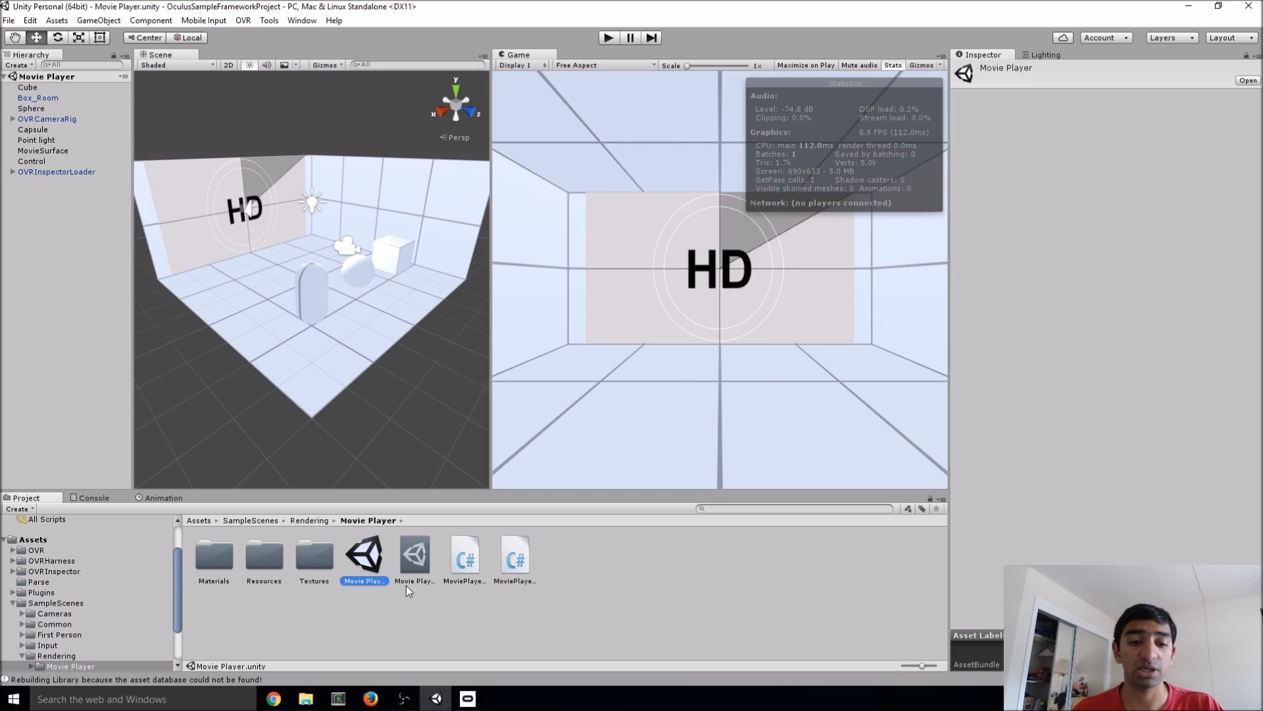
Inspect the room's movie screen, test-run the Movie Player scene and stop playback.
{"action": "right_click_drag", "start_coordinate": [379, 319], "coordinate": [286, 207]}
{"action": "key", "text": "w"}
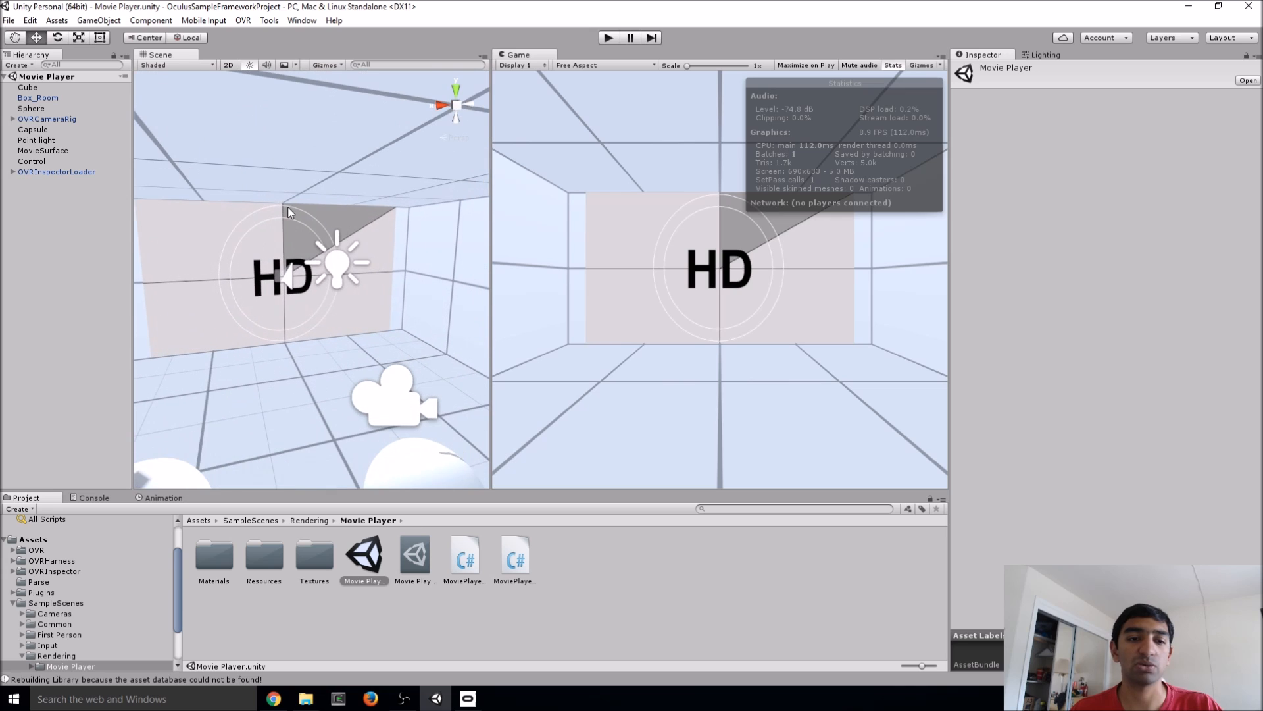
{"action": "right_click_drag", "start_coordinate": [366, 274], "coordinate": [312, 273]}
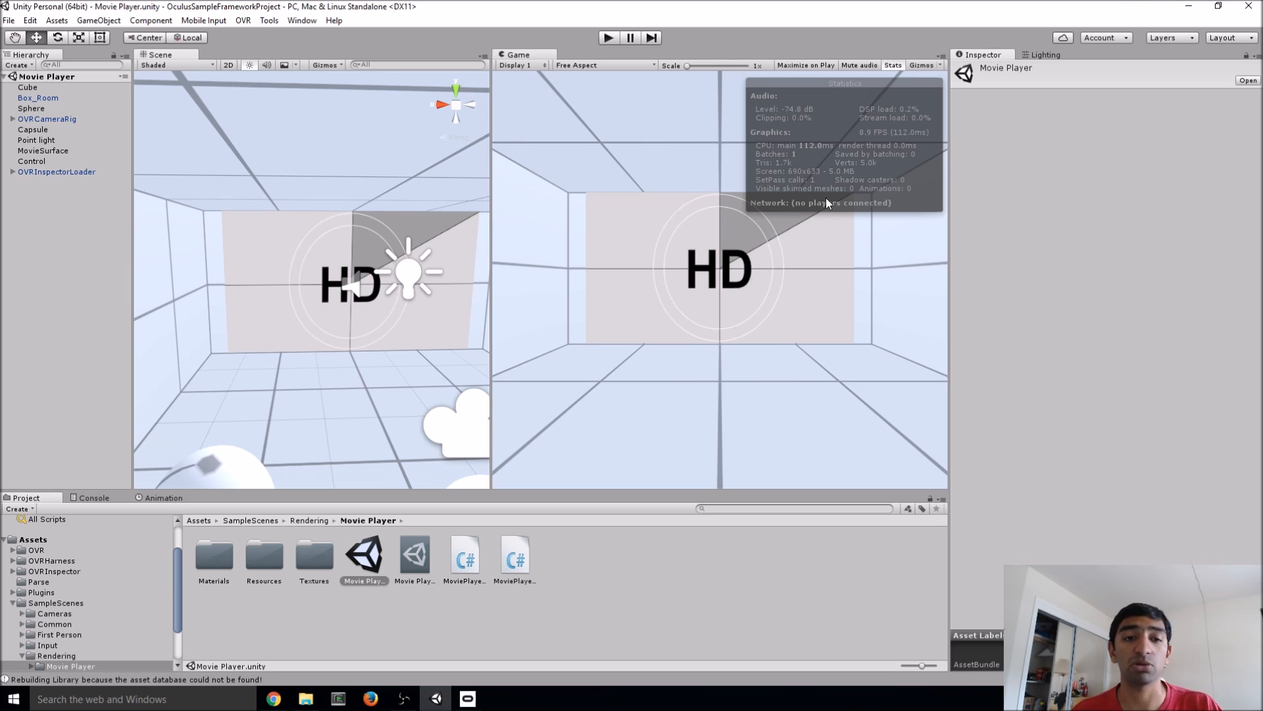
{"action": "right_click_drag", "start_coordinate": [319, 293], "coordinate": [324, 301]}
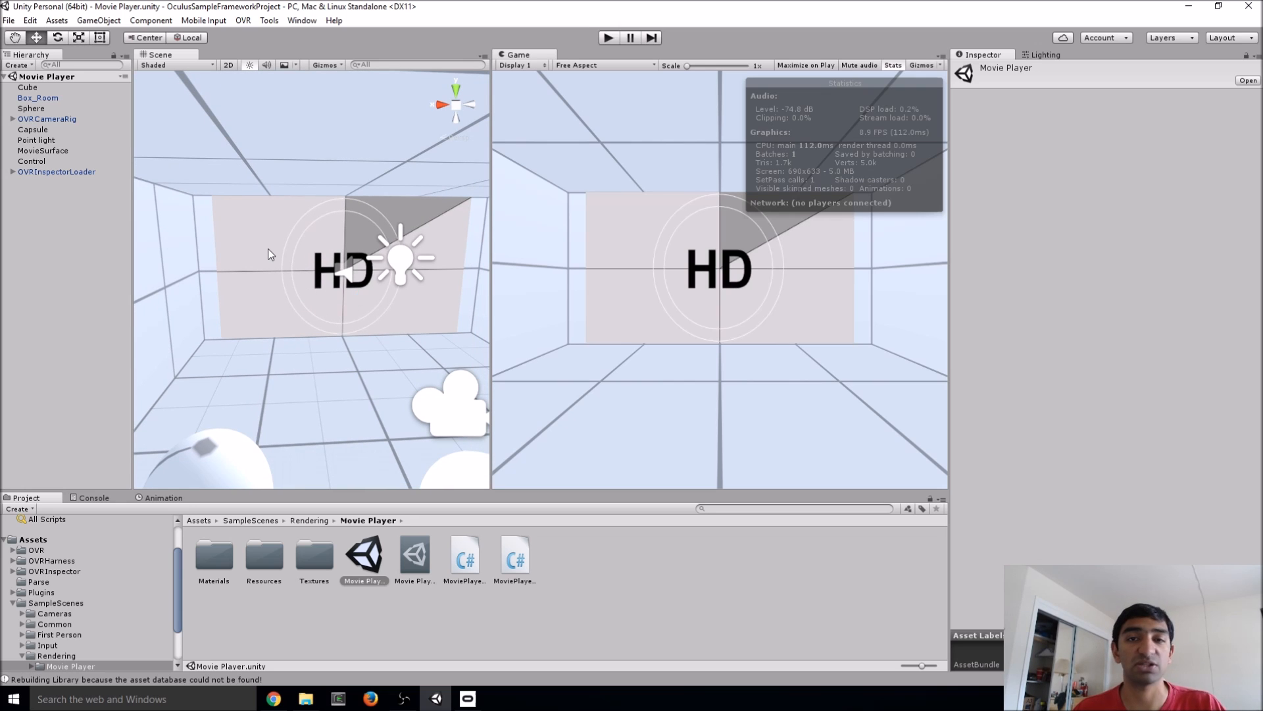
{"action": "left_click", "coordinate": [606, 41]}
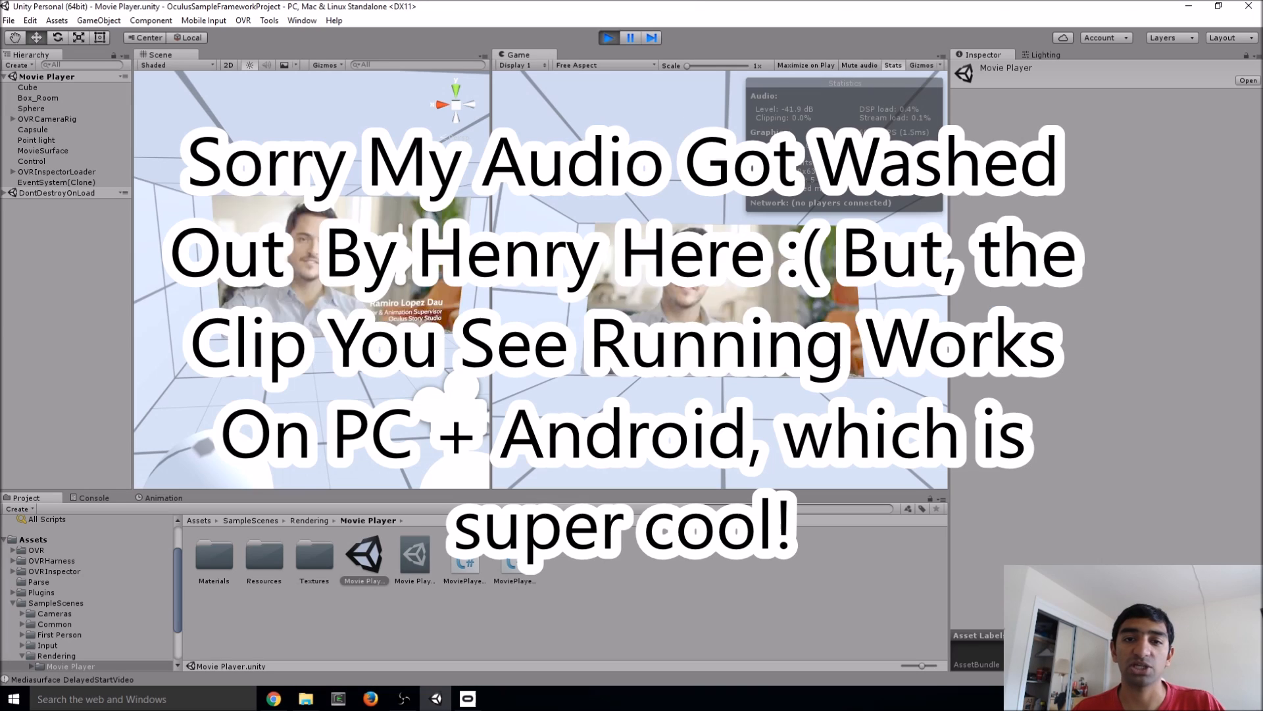
{"action": "left_click", "coordinate": [608, 38]}
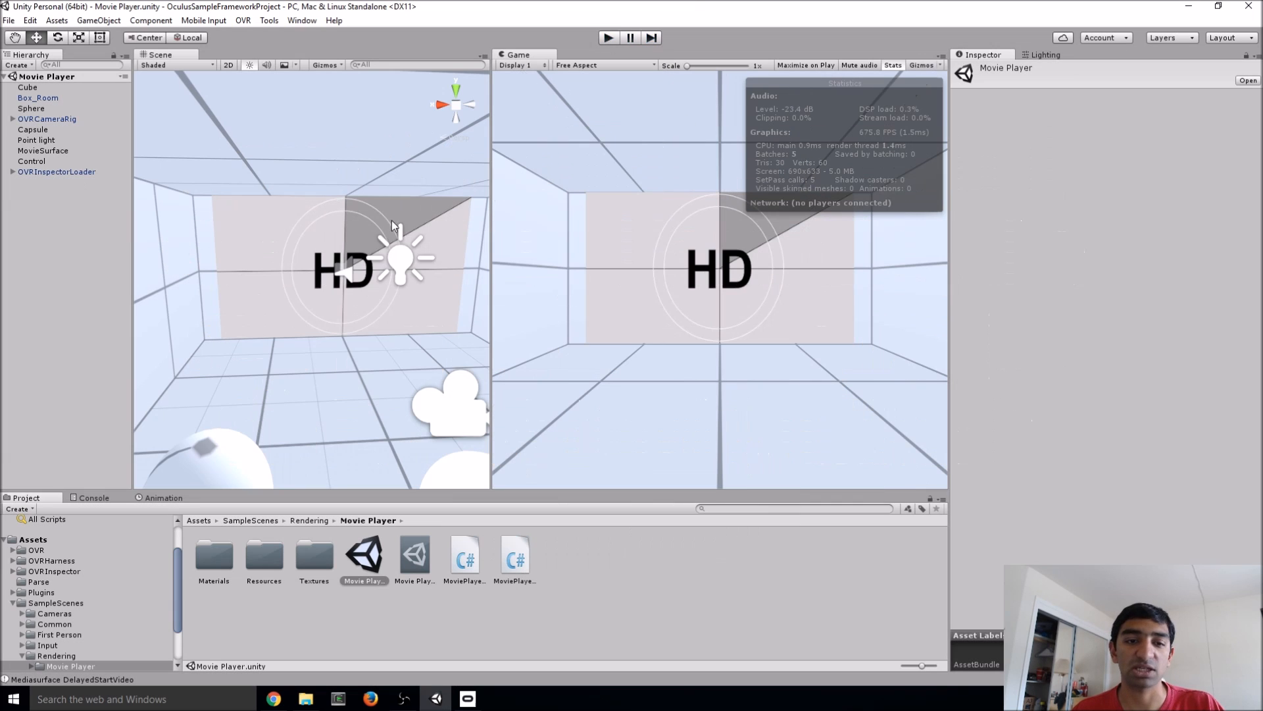
{"action": "left_click_drag", "start_coordinate": [248, 310], "coordinate": [379, 372], "text": "alt"}
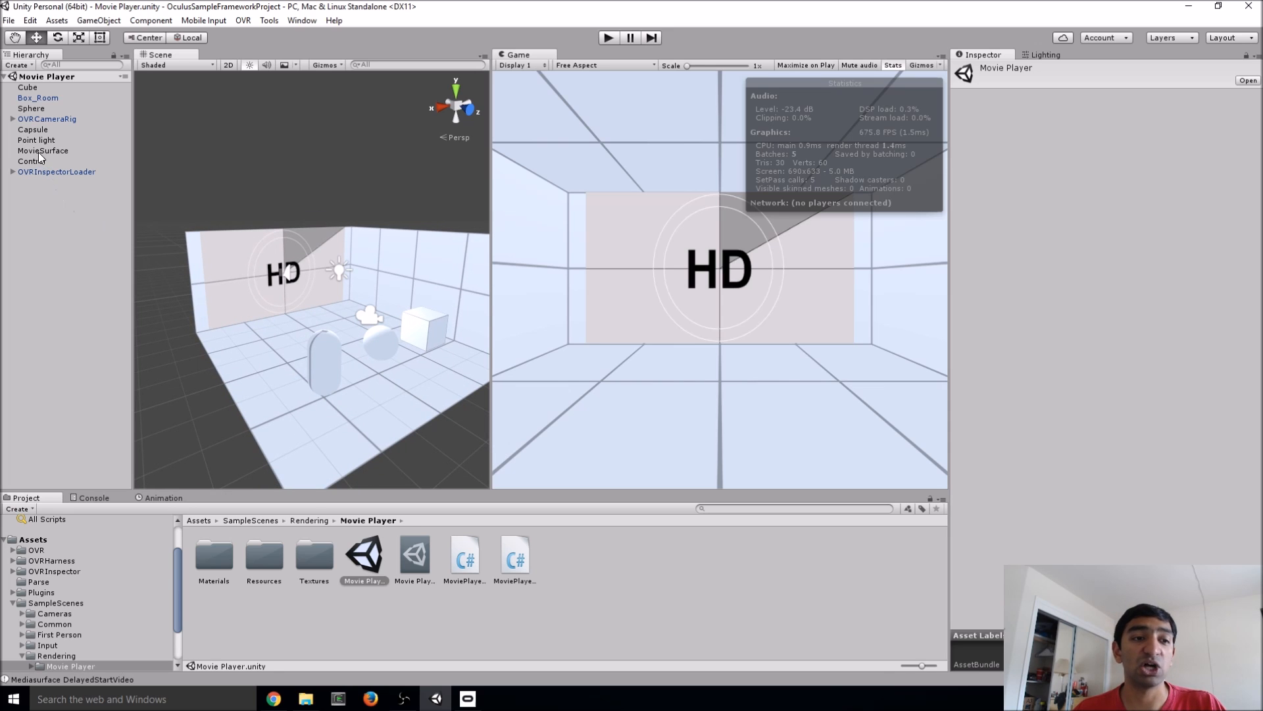
{"action": "left_click_drag", "start_coordinate": [322, 275], "coordinate": [325, 289], "text": "alt"}
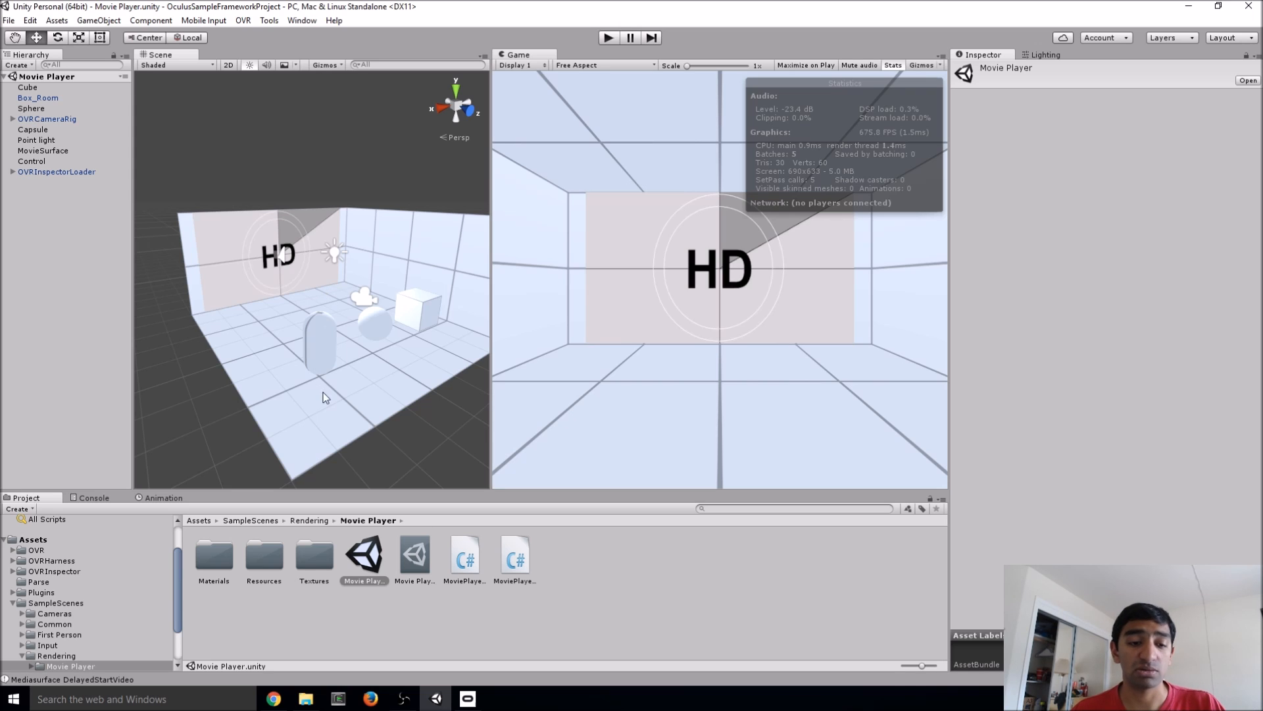
Switch to Blender by launching it from the Windows search, and dismiss its splash screen.
{"action": "left_click", "coordinate": [175, 699]}
{"action": "type", "text": "blender"}
{"action": "key", "text": "Return"}
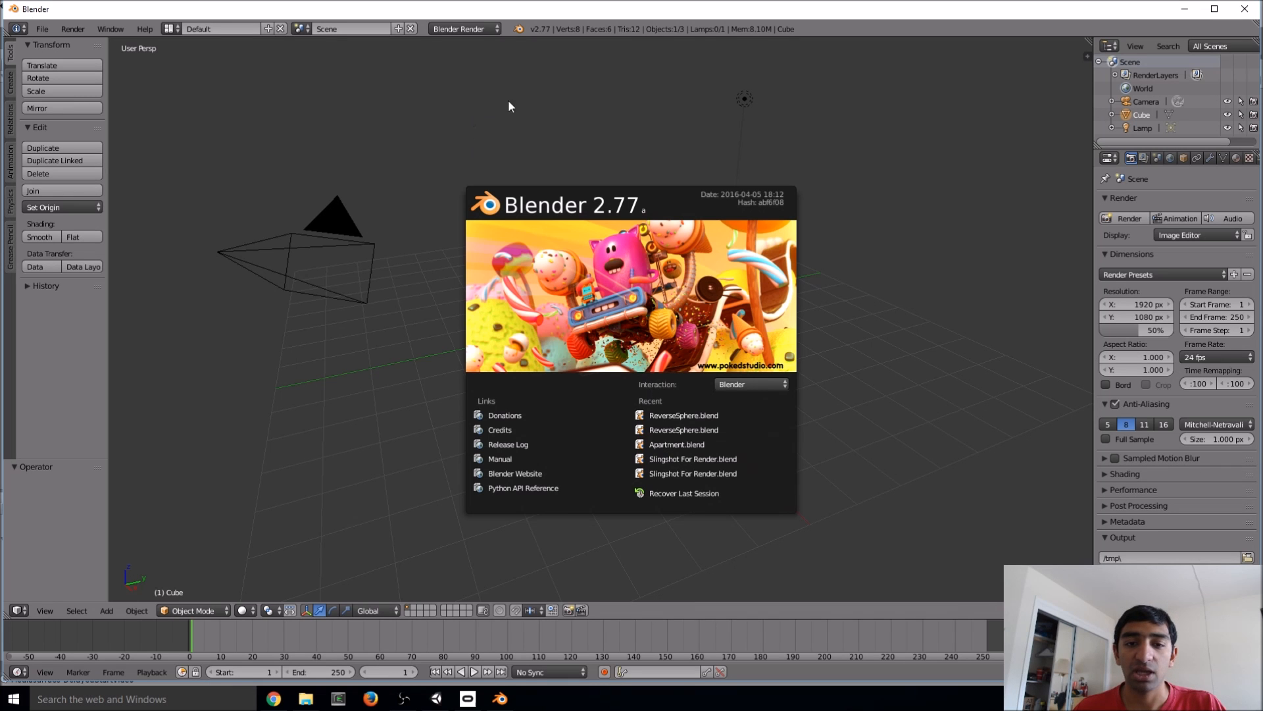
{"action": "left_click", "coordinate": [542, 98]}
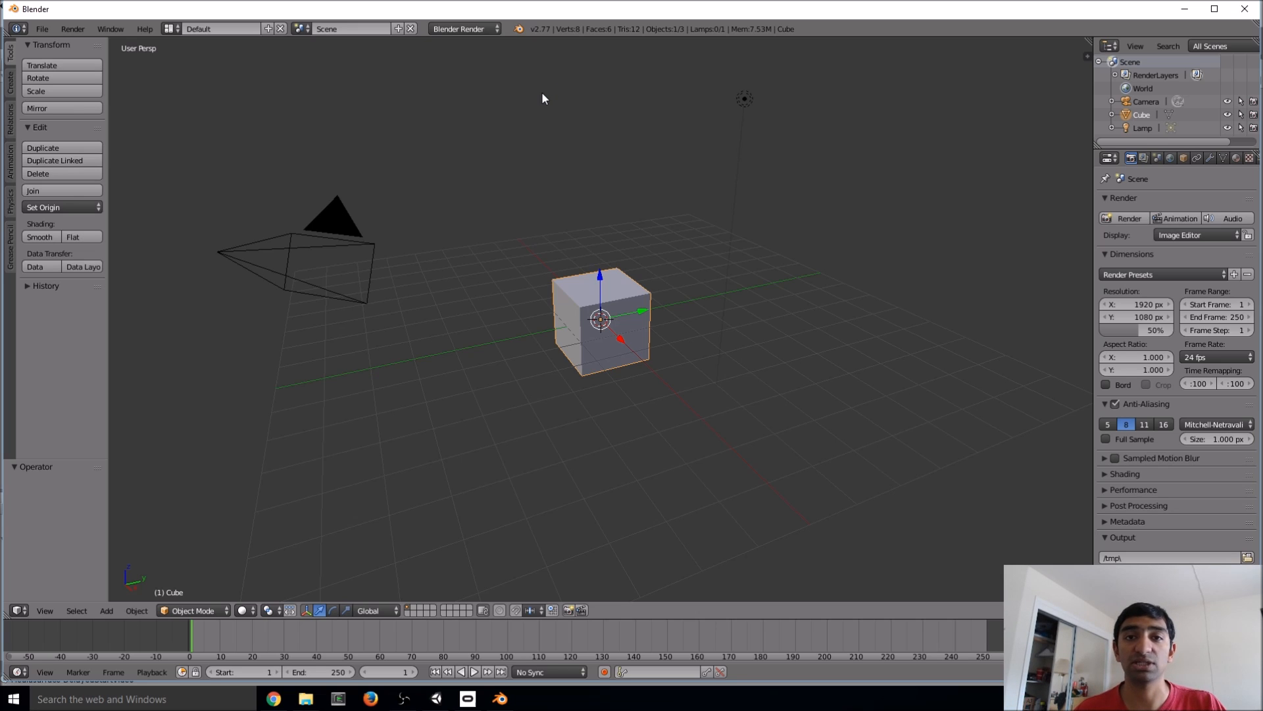
Delete the default camera, cube and lamp from the scene.
{"action": "right_click", "coordinate": [1146, 104]}
{"action": "left_click", "coordinate": [1145, 136]}
{"action": "right_click", "coordinate": [1143, 103]}
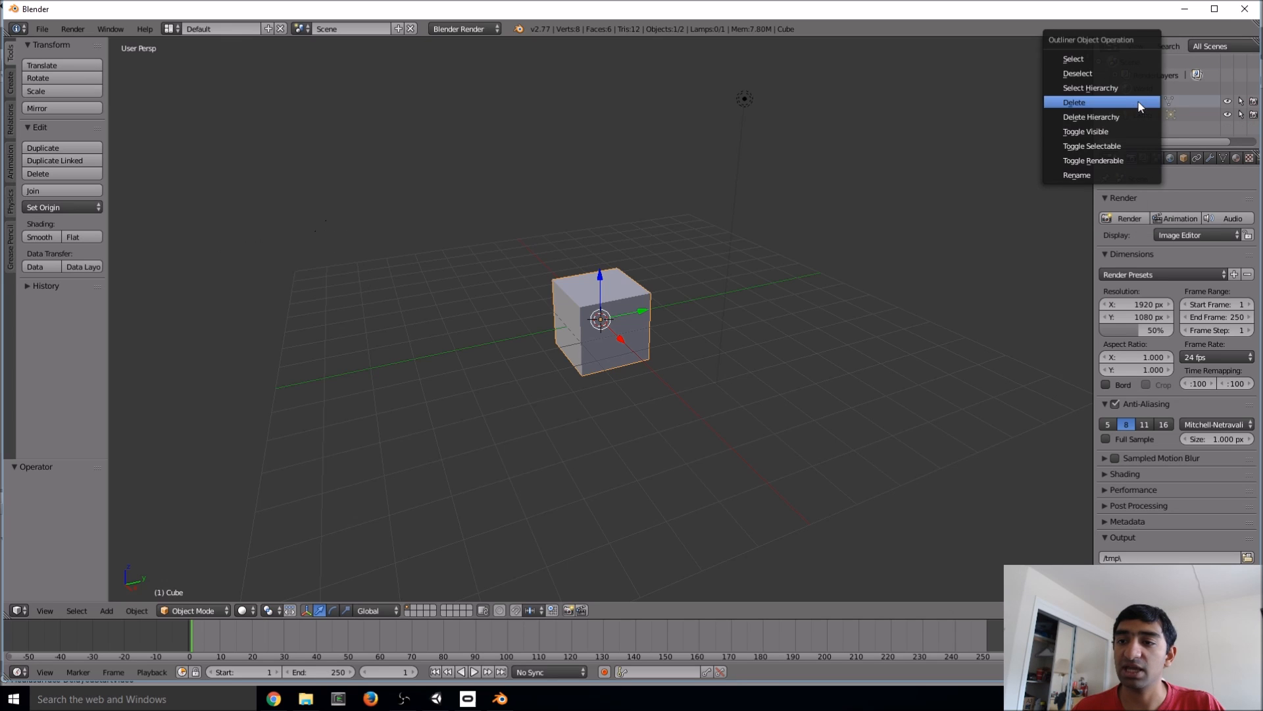
{"action": "left_click", "coordinate": [1141, 100]}
{"action": "right_click", "coordinate": [1149, 103]}
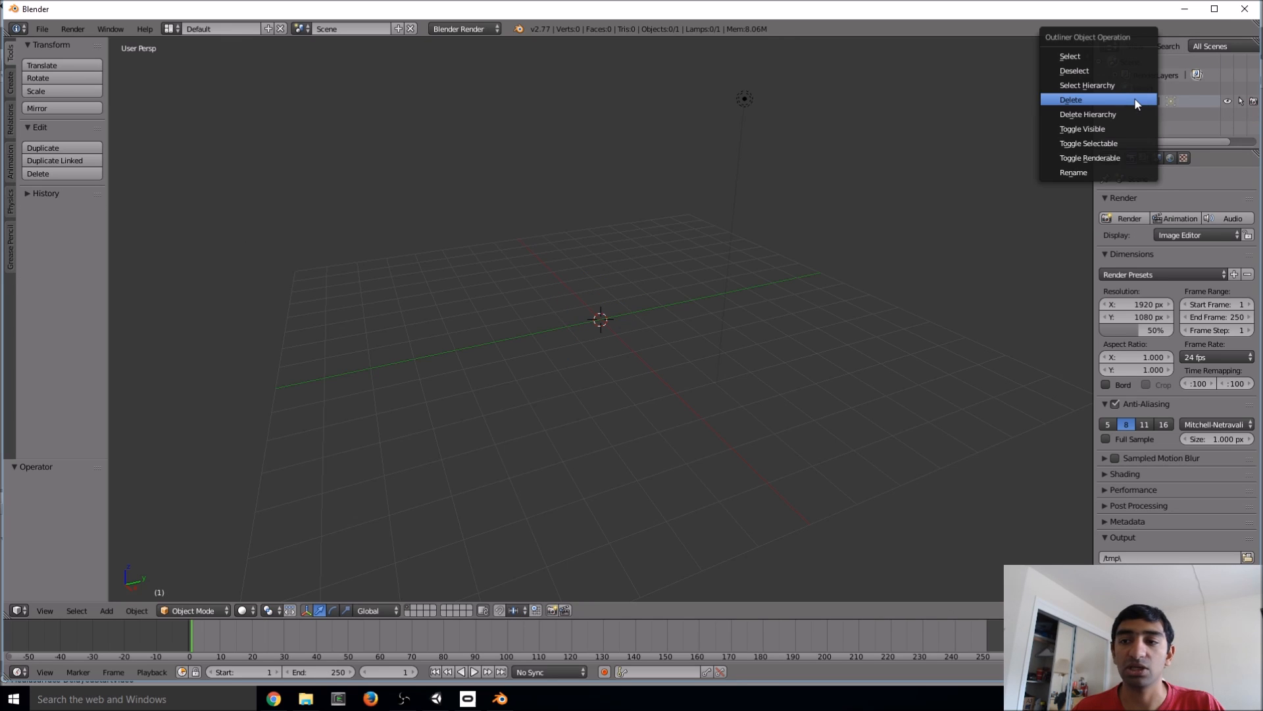
{"action": "left_click", "coordinate": [1092, 100]}
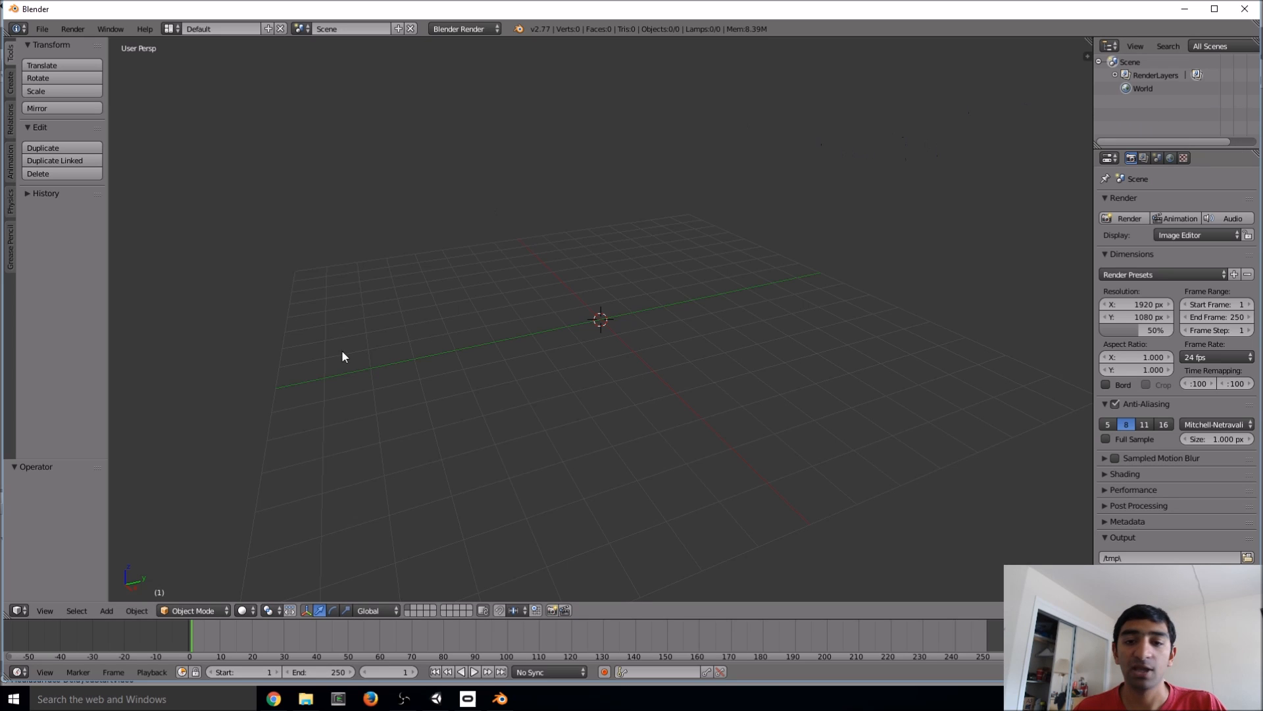
Add an ico sphere mesh with 6 subdivisions and UV generation enabled.
{"action": "left_click", "coordinate": [11, 85]}
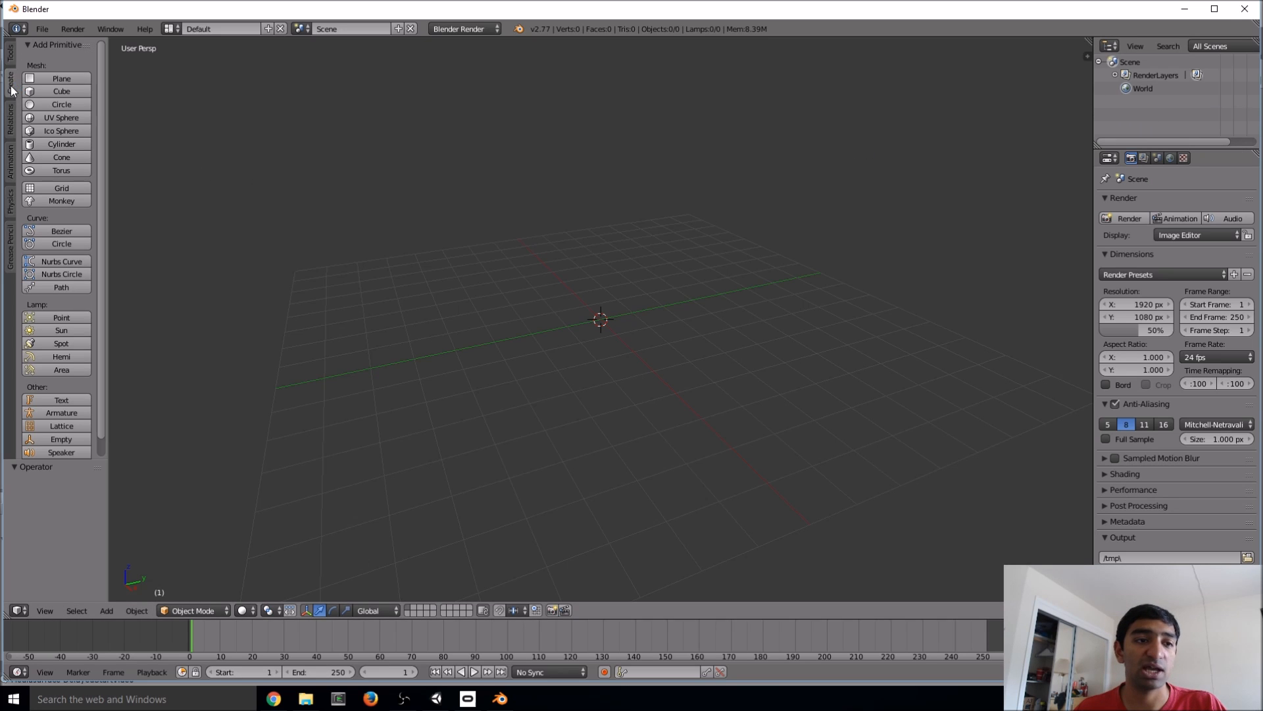
{"action": "left_click", "coordinate": [47, 132]}
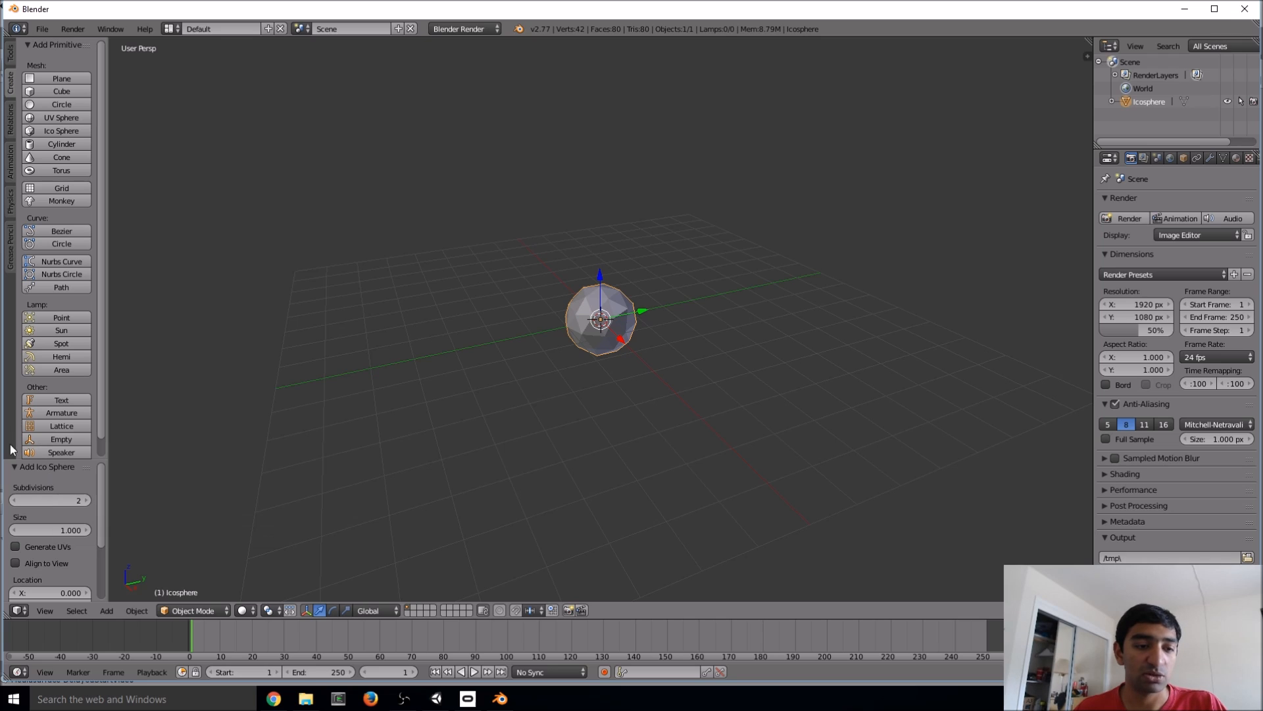
{"action": "left_click", "coordinate": [73, 500]}
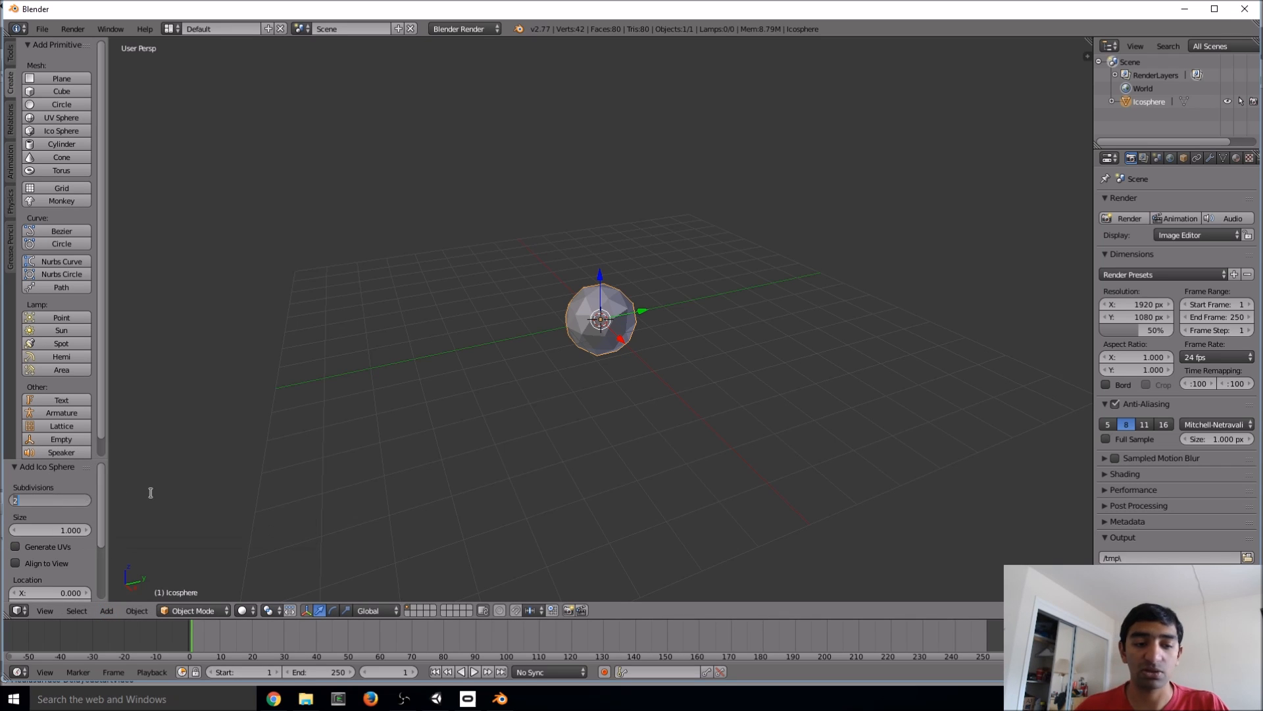
{"action": "type", "text": "6"}
{"action": "key", "text": "Return"}
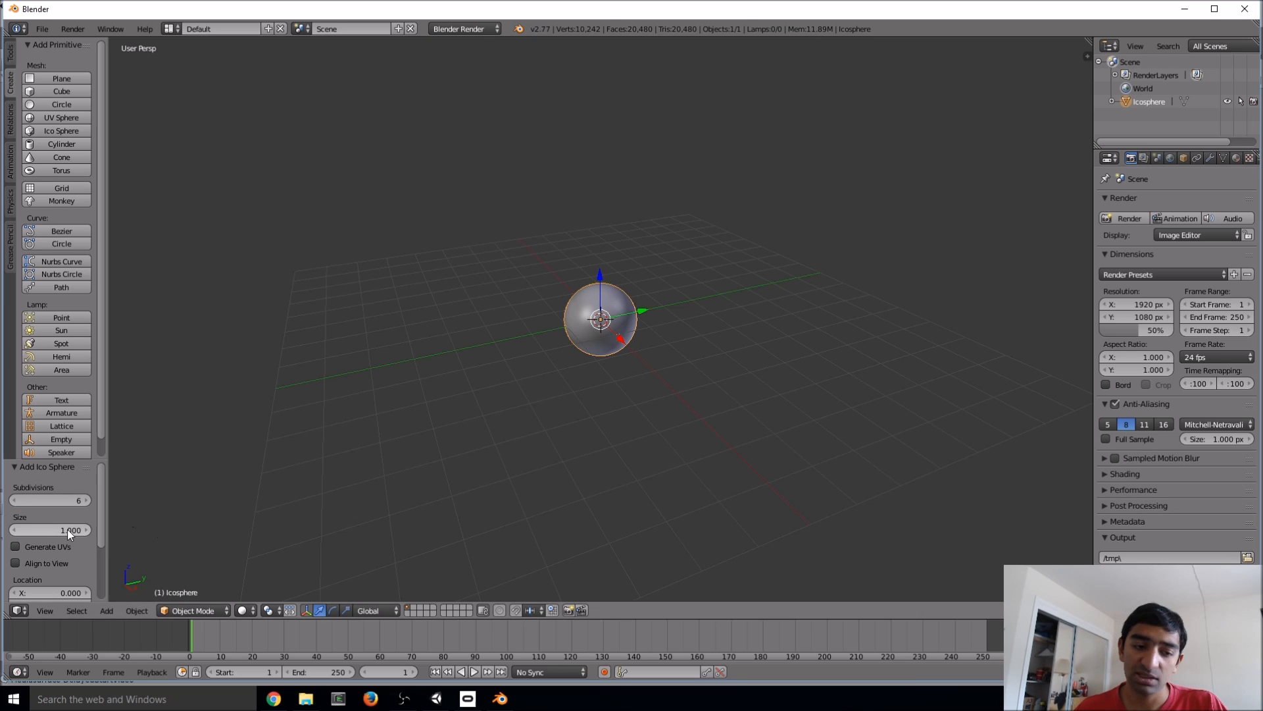
{"action": "scroll", "coordinate": [66, 529], "scroll_direction": "down", "scroll_amount": 2}
{"action": "left_click", "coordinate": [15, 521]}
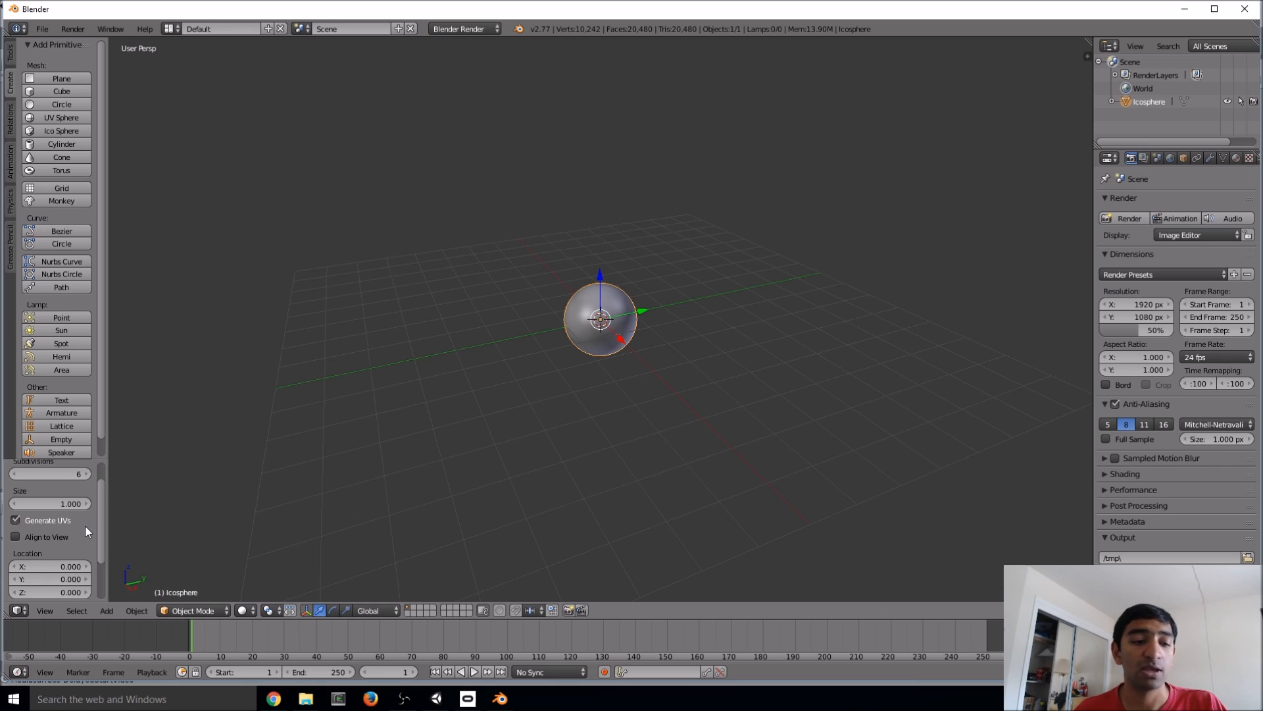
{"action": "scroll", "coordinate": [66, 542], "scroll_direction": "down", "scroll_amount": 2}
{"action": "scroll", "coordinate": [41, 541], "scroll_direction": "down", "scroll_amount": 2}
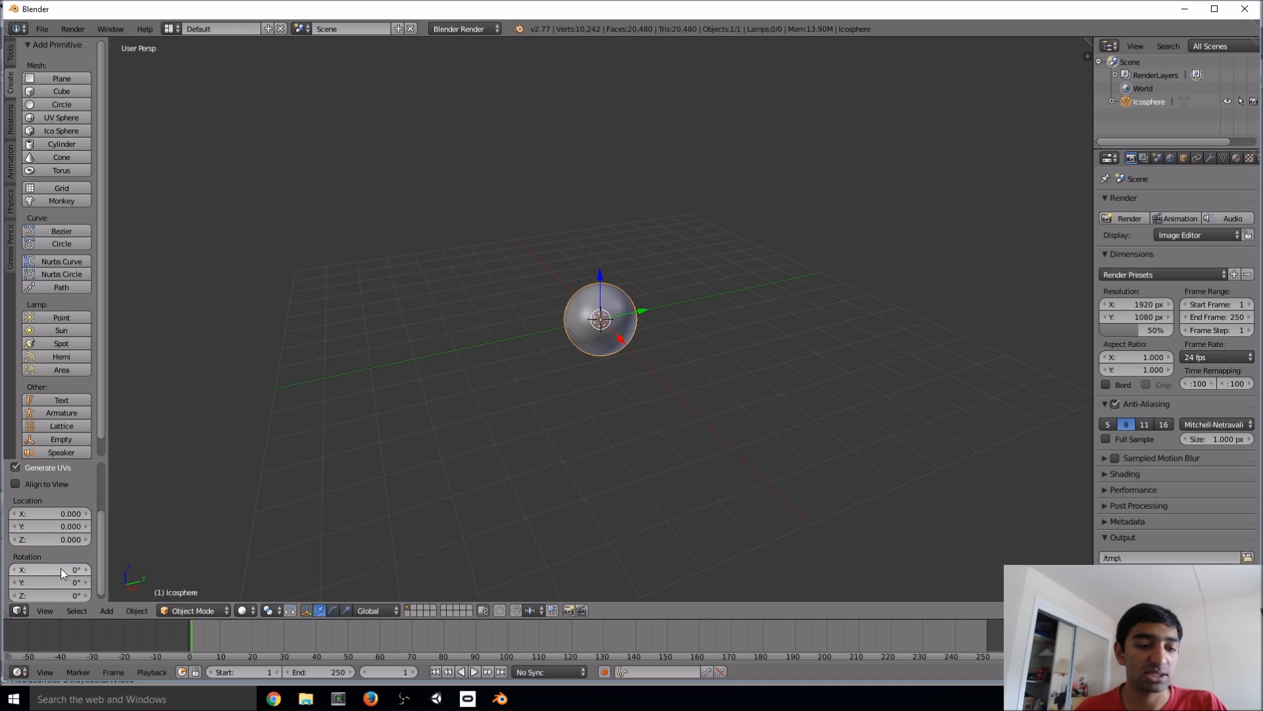
{"action": "scroll", "coordinate": [60, 567], "scroll_direction": "down", "scroll_amount": 1}
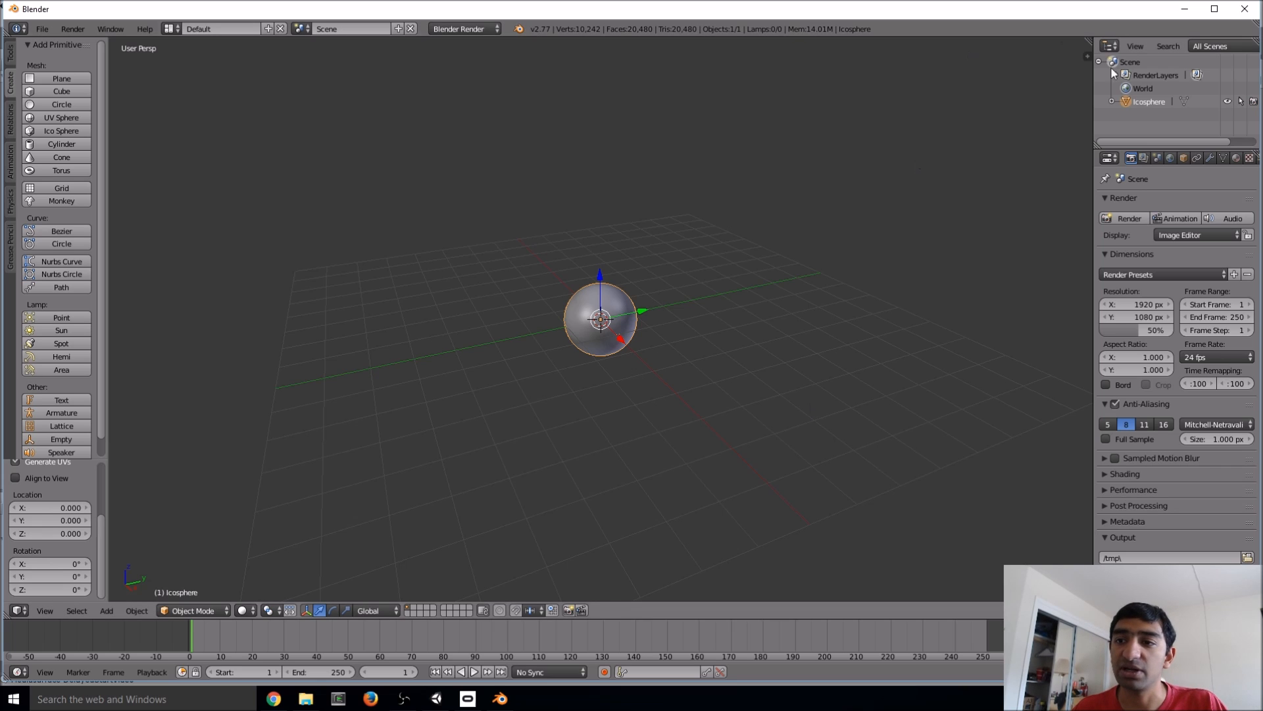
Flip the normals of the whole ico sphere in Edit Mode.
{"action": "left_click", "coordinate": [1113, 102]}
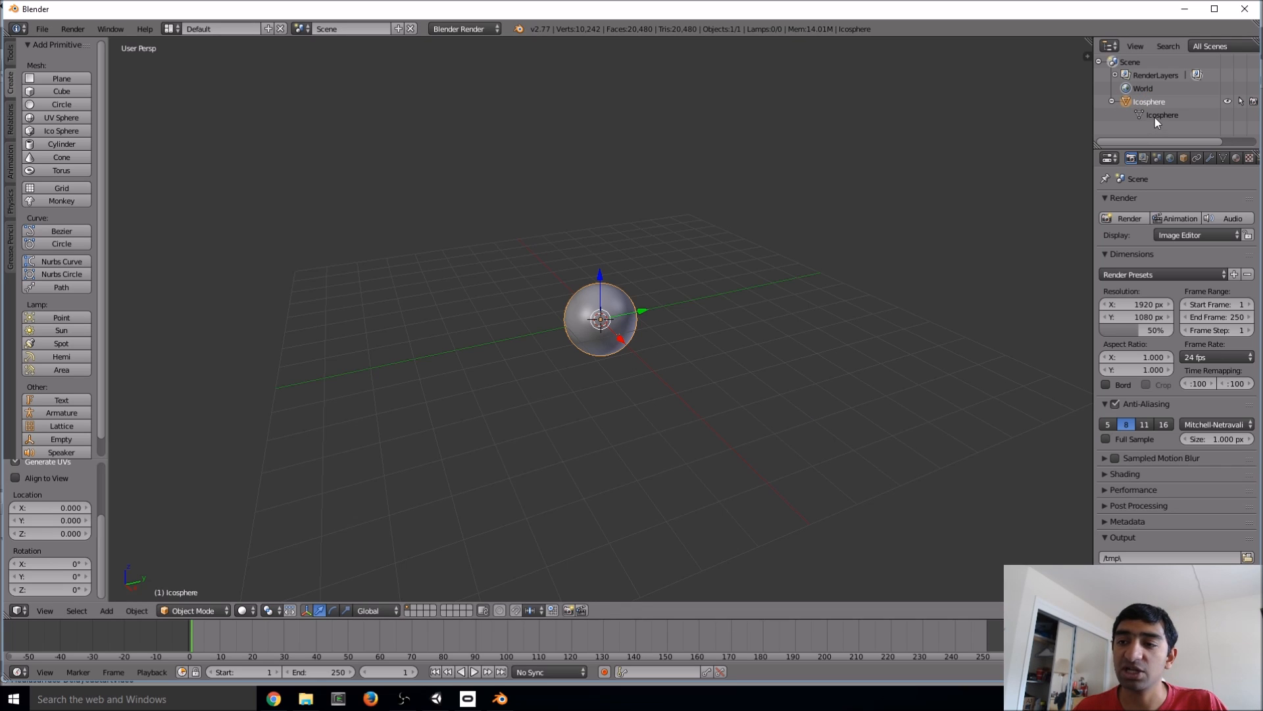
{"action": "key", "text": "Tab"}
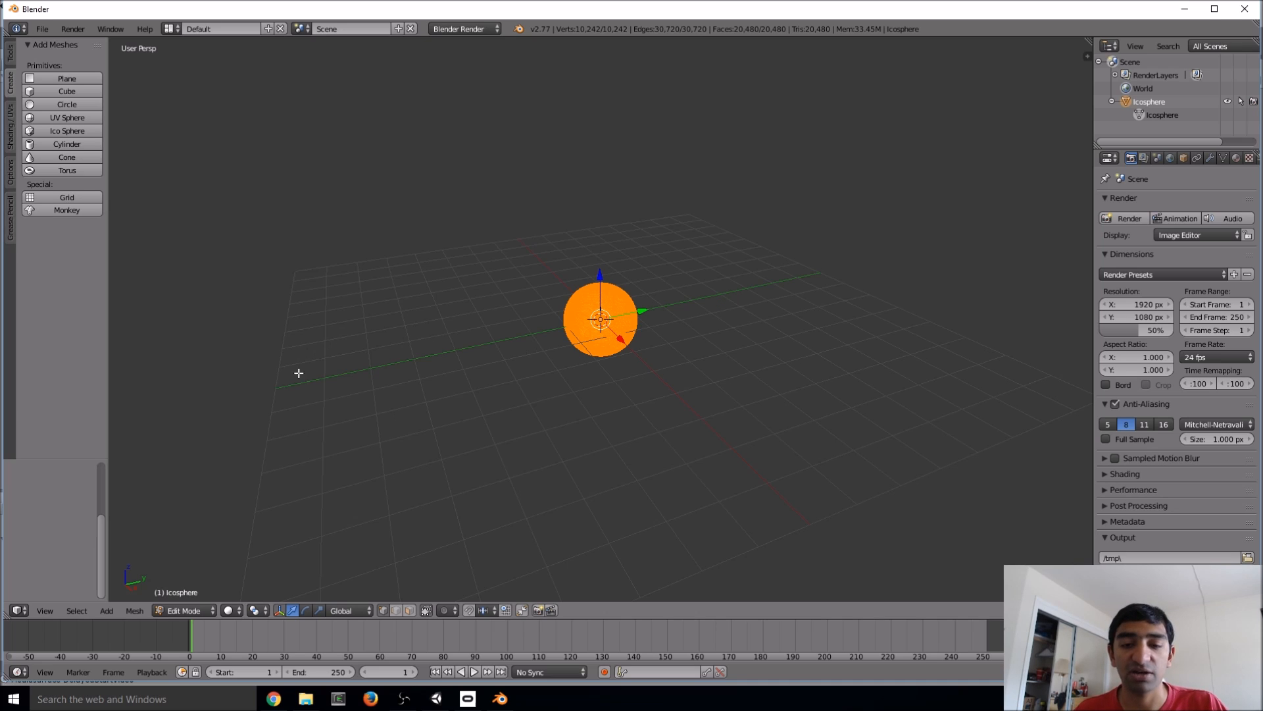
{"action": "key", "text": "w"}
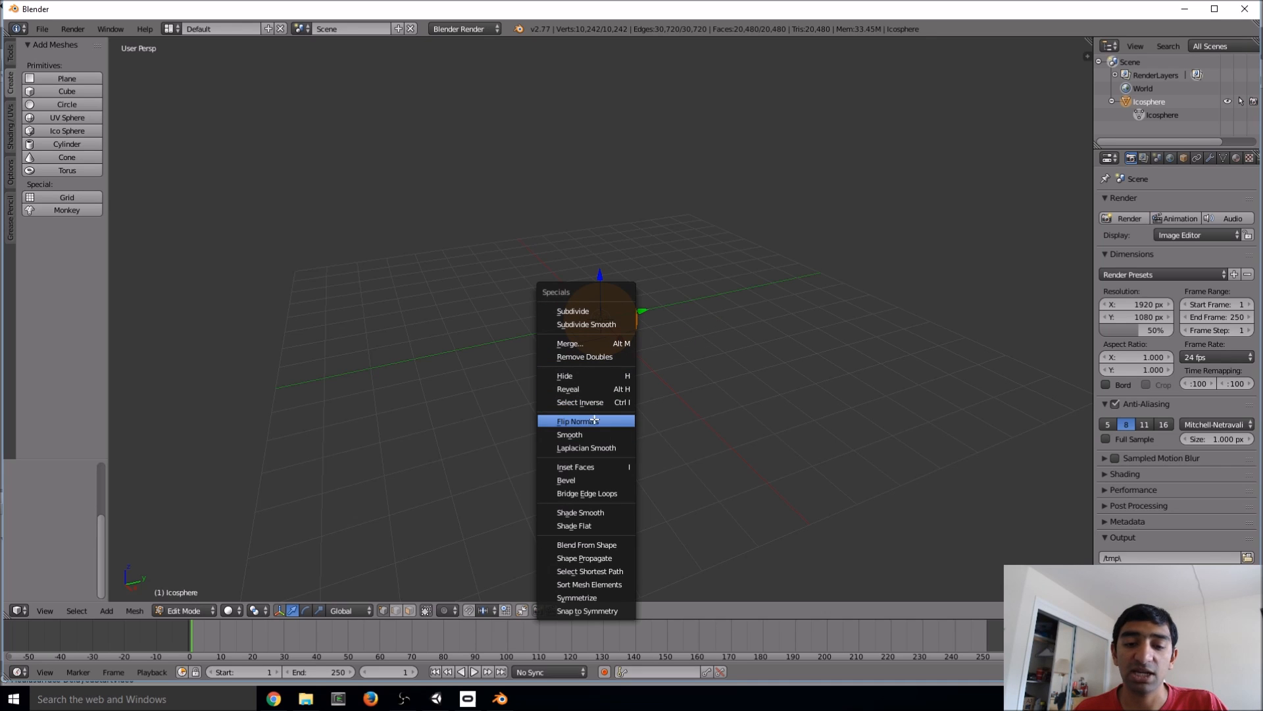
{"action": "left_click", "coordinate": [574, 422]}
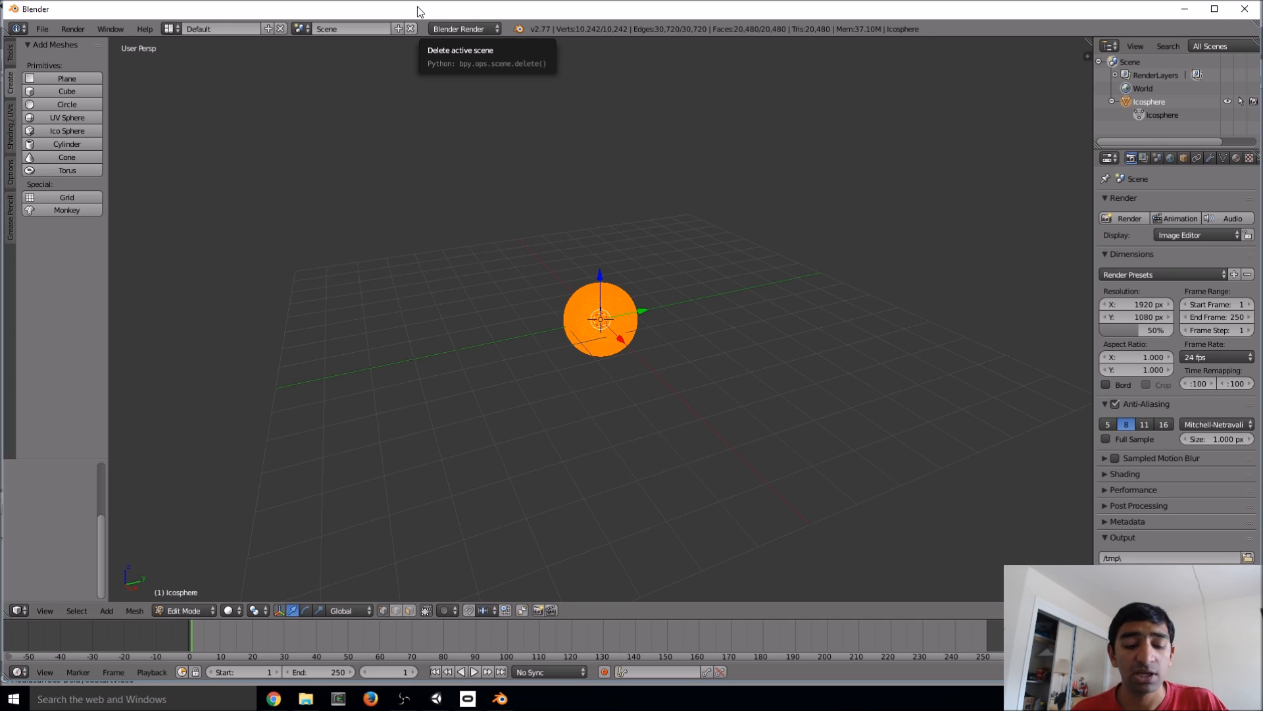
Save the Blender file as ReverseSphere.blend in the 360PlayerVid folder.
{"action": "key", "text": "ctrl+s"}
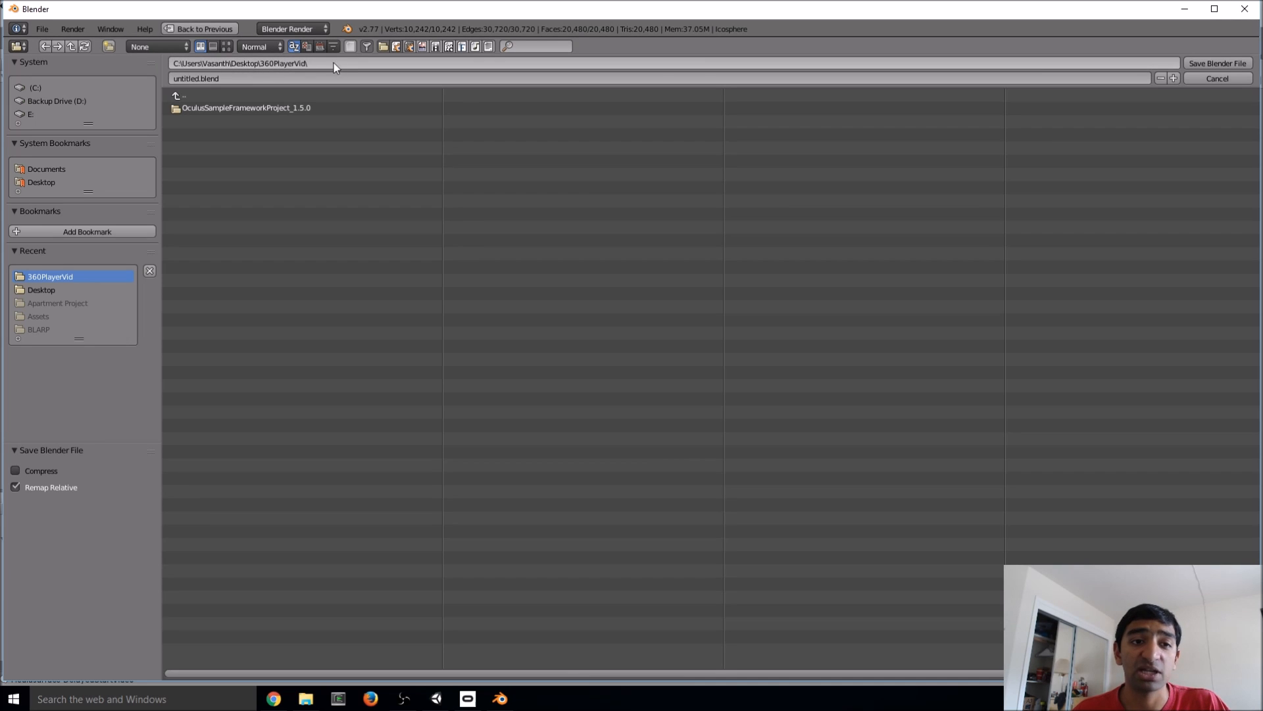
{"action": "left_click", "coordinate": [193, 78]}
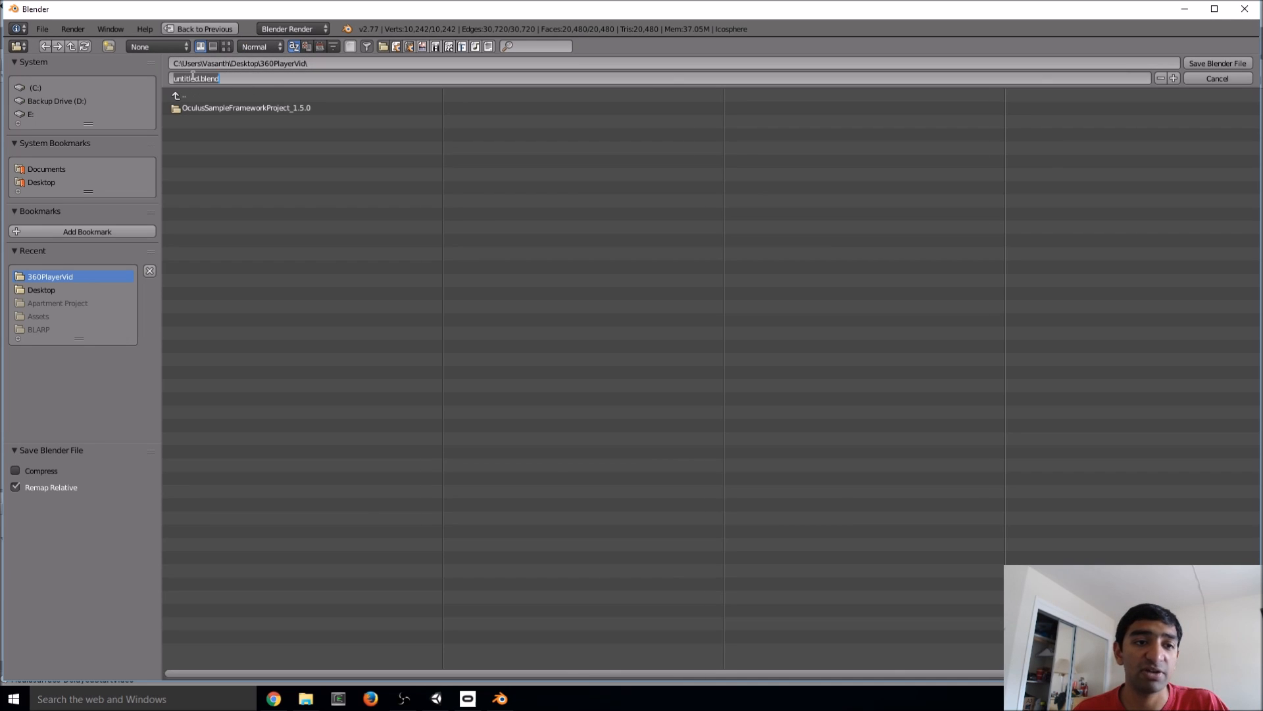
{"action": "key", "text": "Left"}
{"action": "key", "text": "shift+Right"}
{"action": "key", "text": "shift+Right"}
{"action": "key", "text": "shift+Right"}
{"action": "key", "text": "shift+Right"}
{"action": "key", "text": "shift+Right"}
{"action": "key", "text": "shift+Right"}
{"action": "key", "text": "Left"}
{"action": "key", "text": "shift+Right"}
{"action": "key", "text": "shift+Right"}
{"action": "key", "text": "shift+Right"}
{"action": "key", "text": "shift+Right"}
{"action": "key", "text": "shift+Right"}
{"action": "key", "text": "shift+Right"}
{"action": "key", "text": "shift+Right"}
{"action": "key", "text": "shift+Right"}
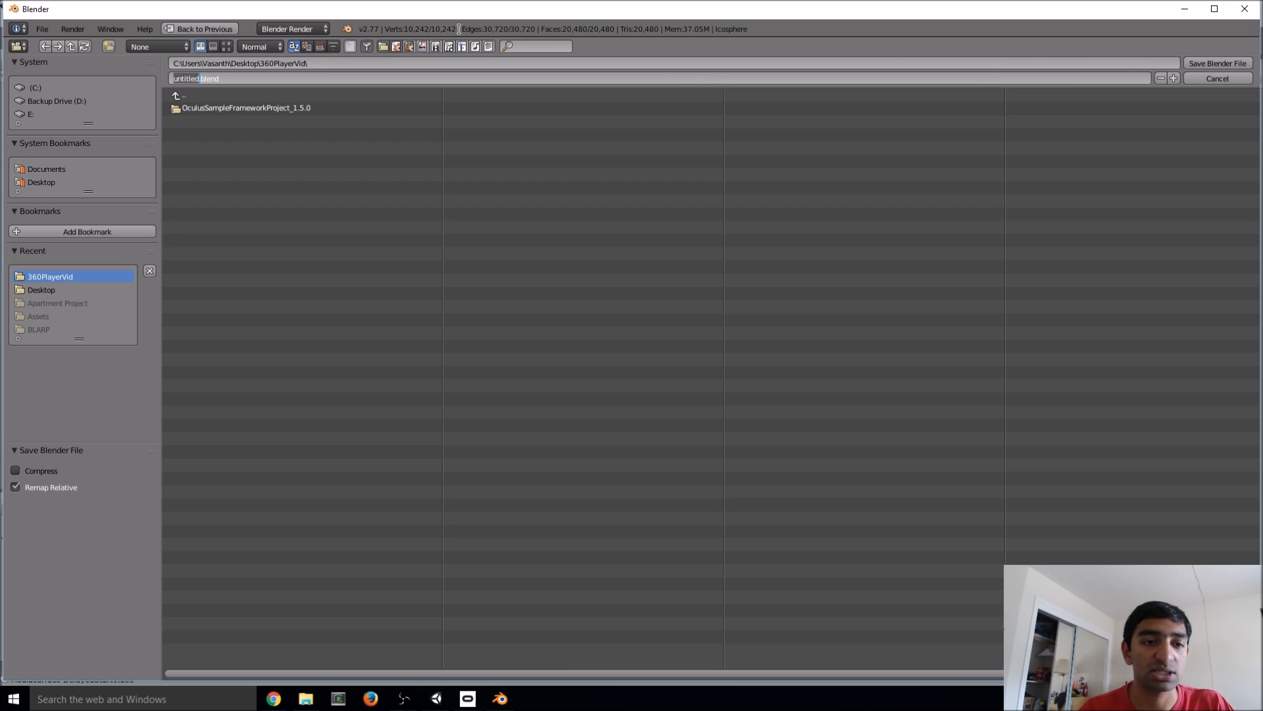
{"action": "type", "text": "ReverseSpe"}
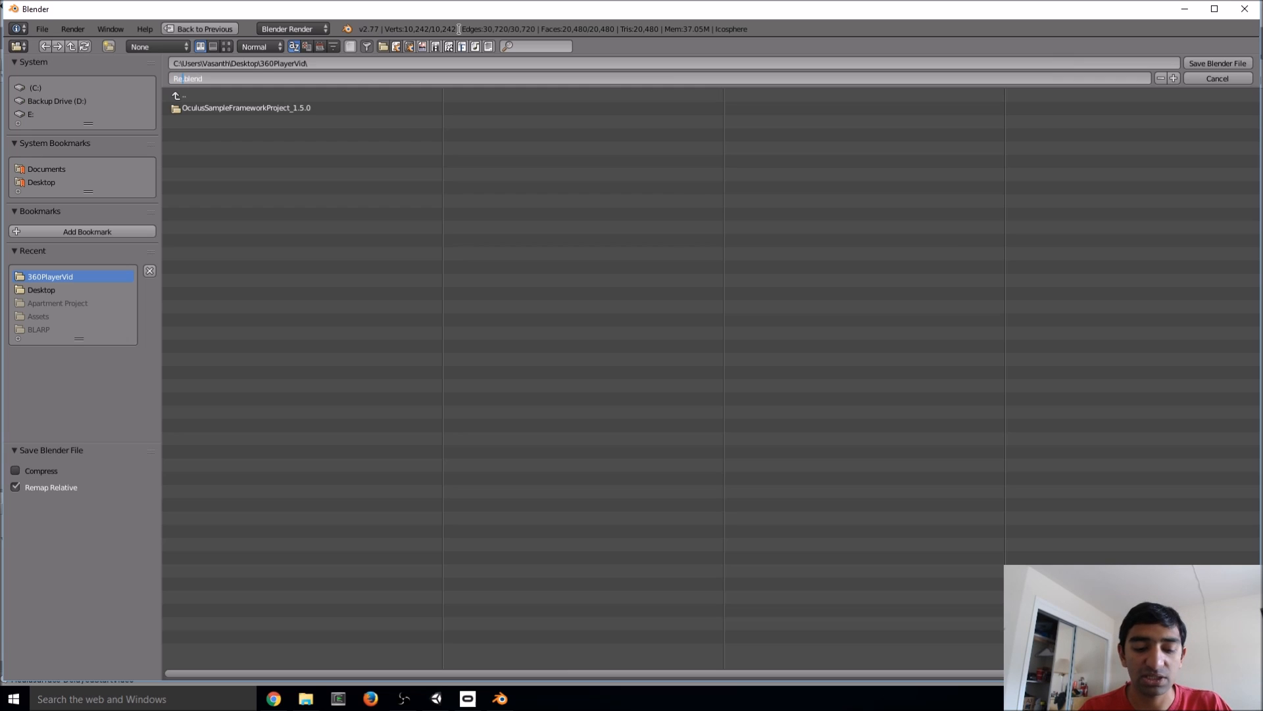
{"action": "key", "text": "BackSpace"}
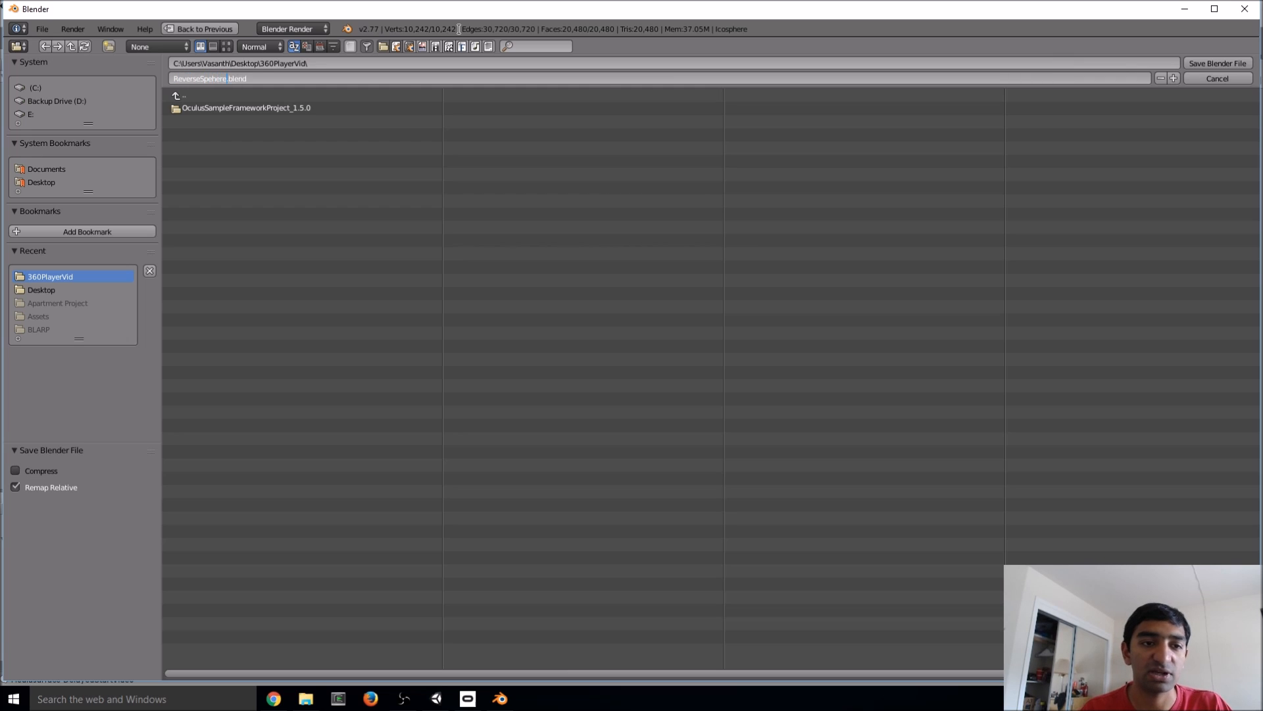
{"action": "type", "text": "here"}
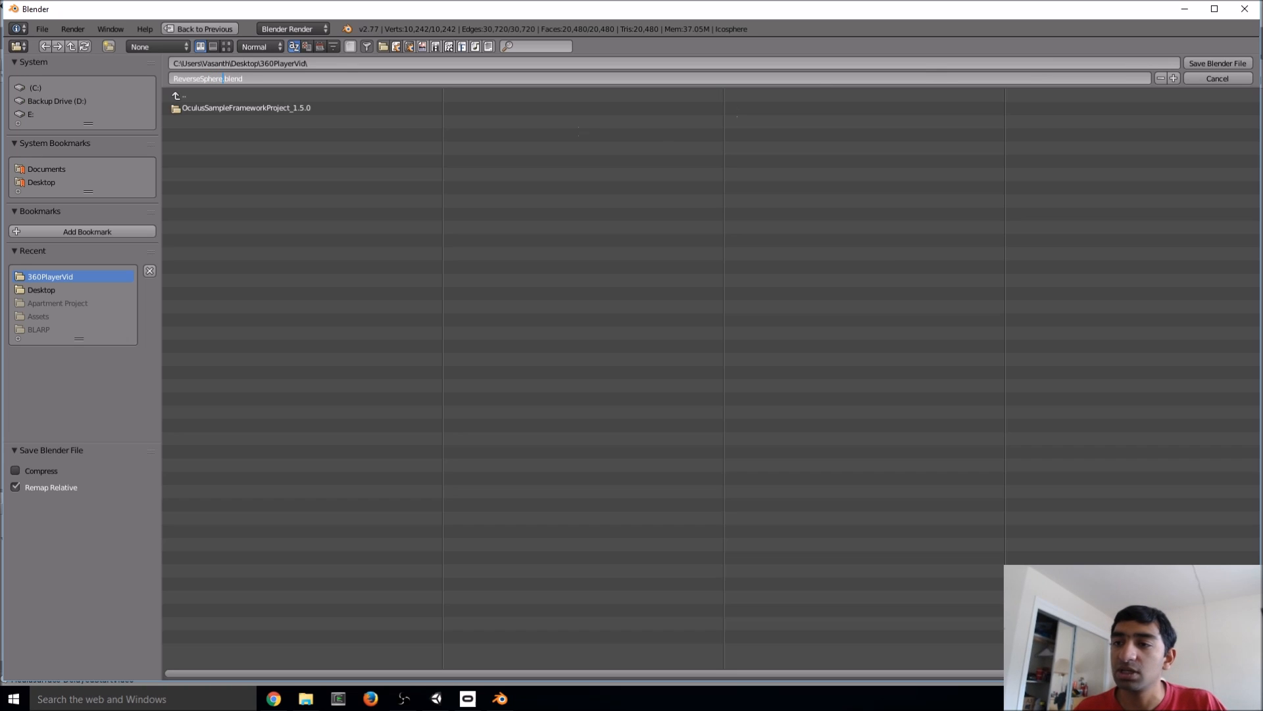
{"action": "left_click", "coordinate": [1210, 65]}
{"action": "left_click", "coordinate": [1209, 65]}
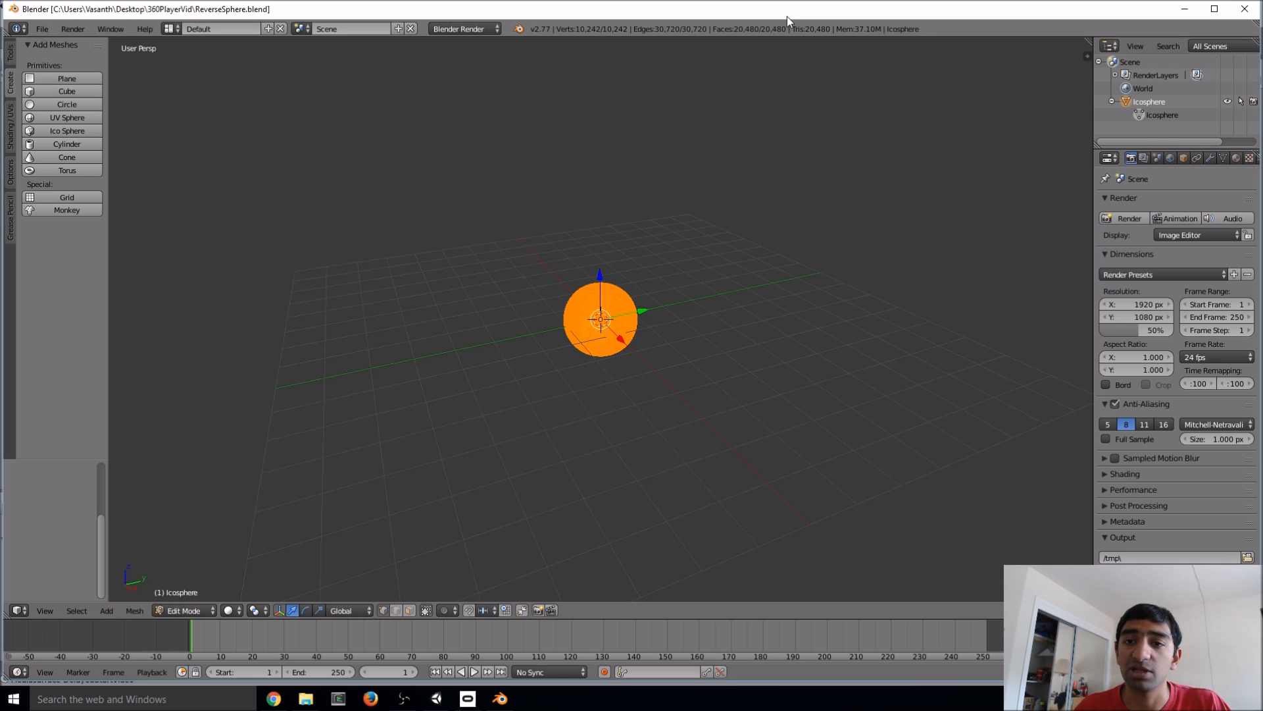
Close Blender and import the ReverseSphere file from the 360PlayerVid folder into Unity's Movie Player assets folder.
{"action": "left_click", "coordinate": [1244, 9]}
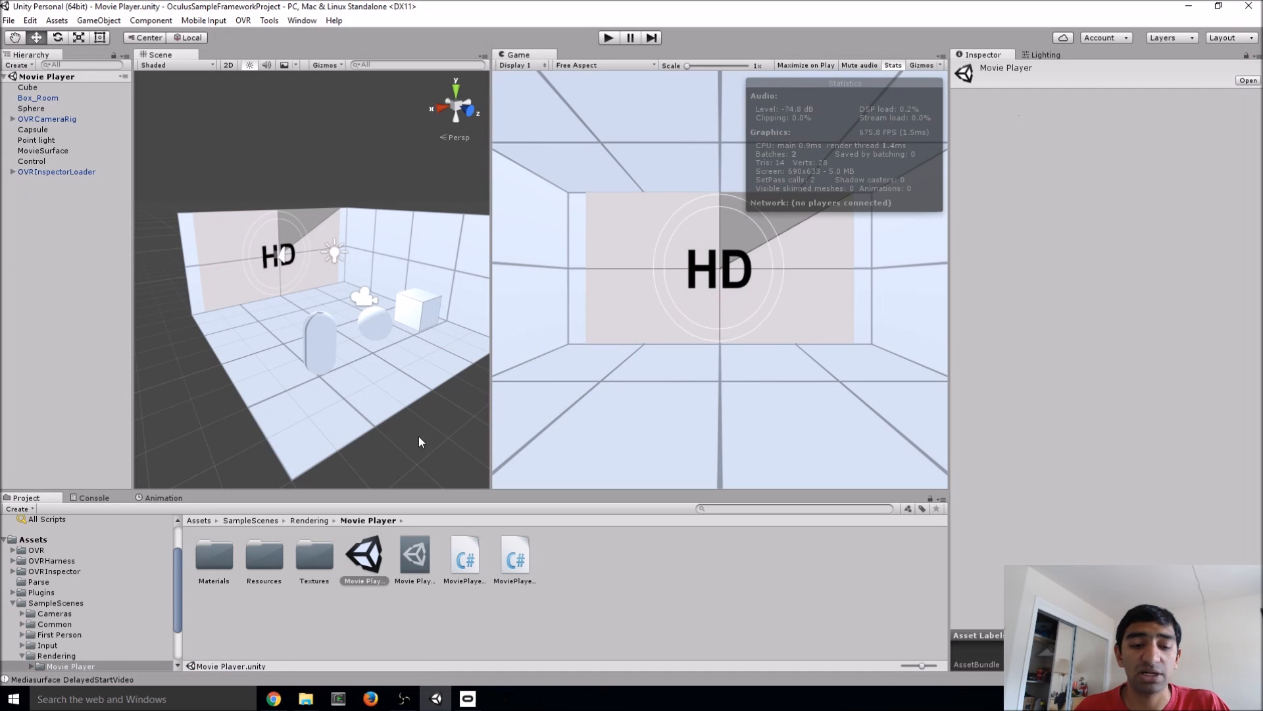
{"action": "left_click", "coordinate": [305, 698]}
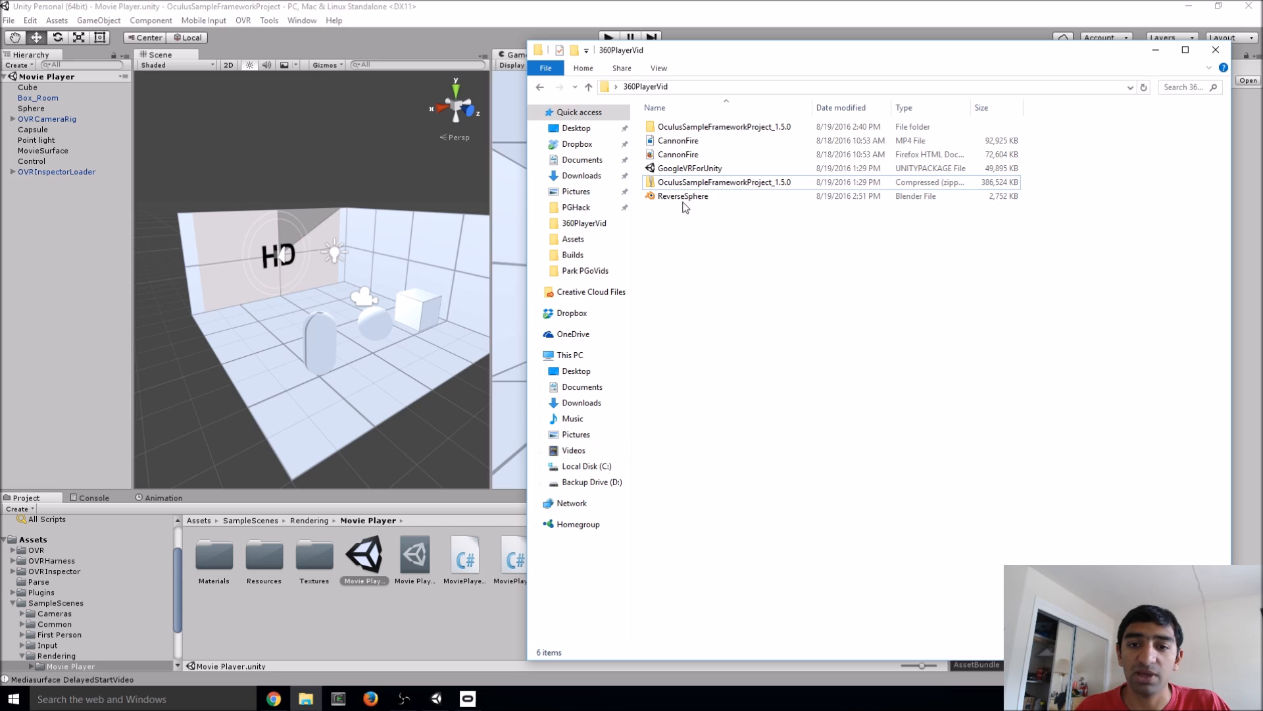
{"action": "left_click_drag", "start_coordinate": [798, 58], "coordinate": [944, 49]}
{"action": "left_click", "coordinate": [827, 189]}
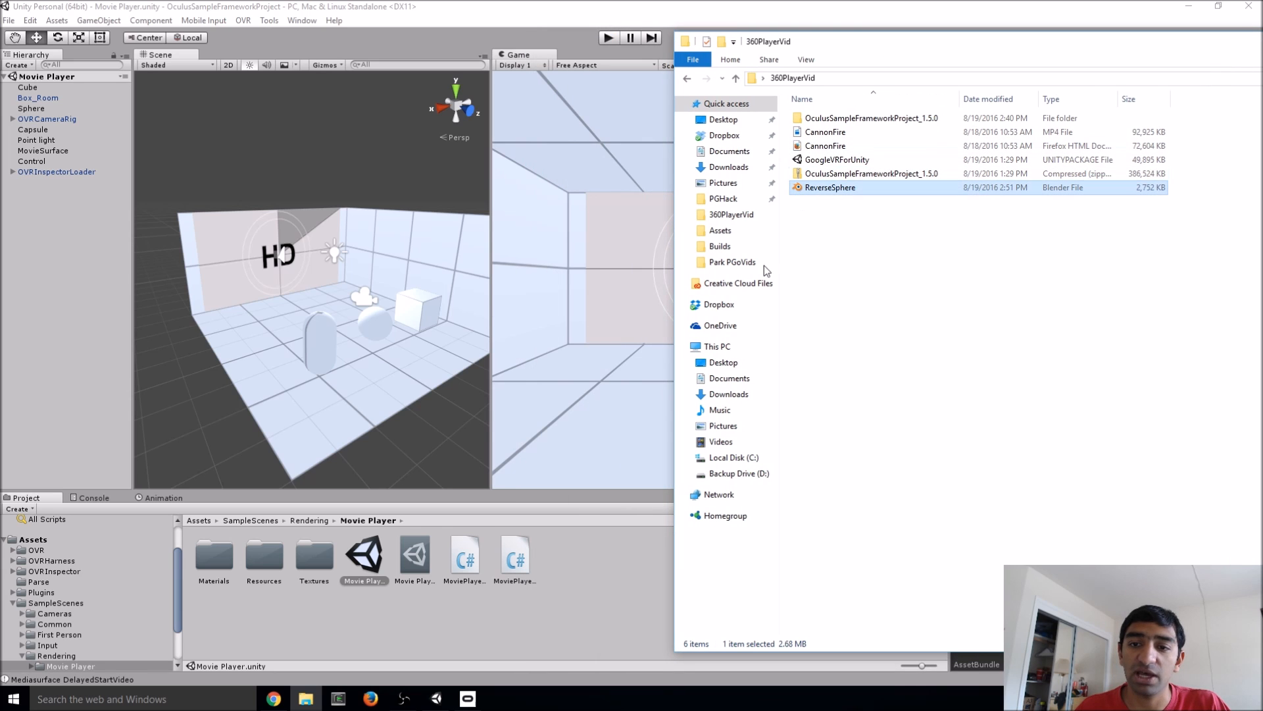
{"action": "left_click", "coordinate": [621, 565]}
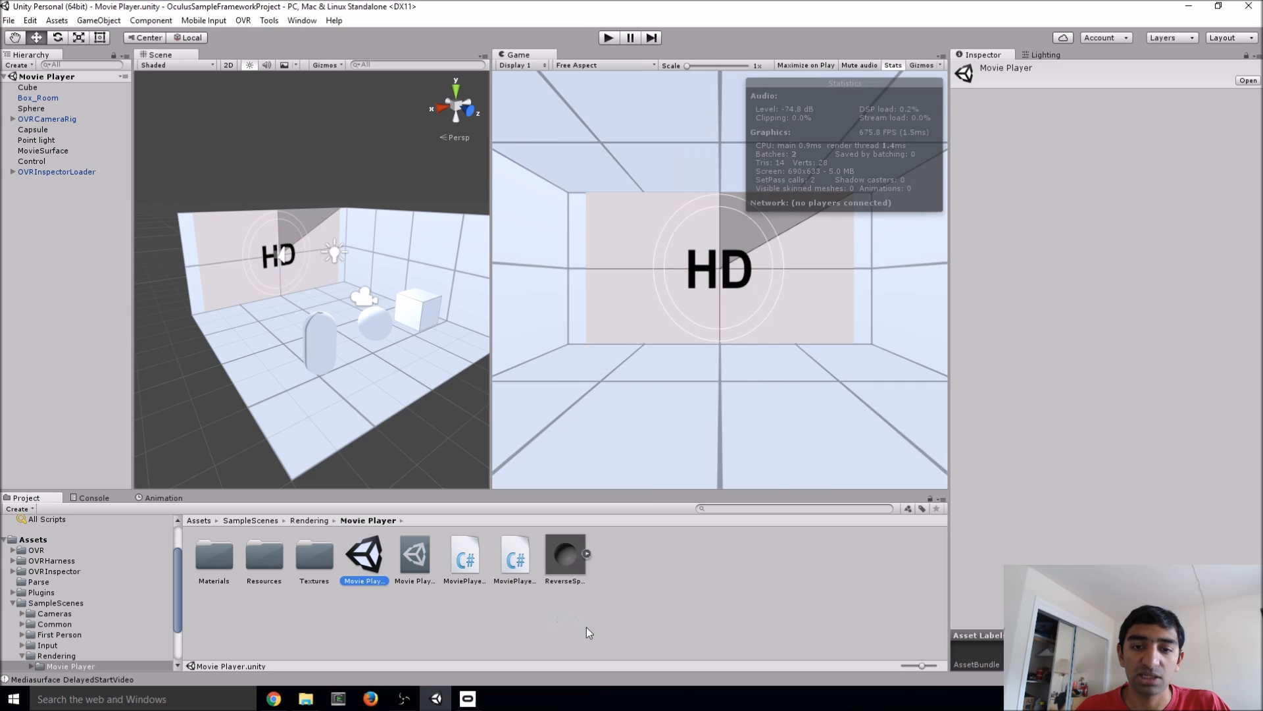
Place the imported ReverseSphere model in the scene beside the box room.
{"action": "left_click", "coordinate": [567, 554]}
{"action": "left_click_drag", "start_coordinate": [413, 392], "coordinate": [319, 343], "text": "alt"}
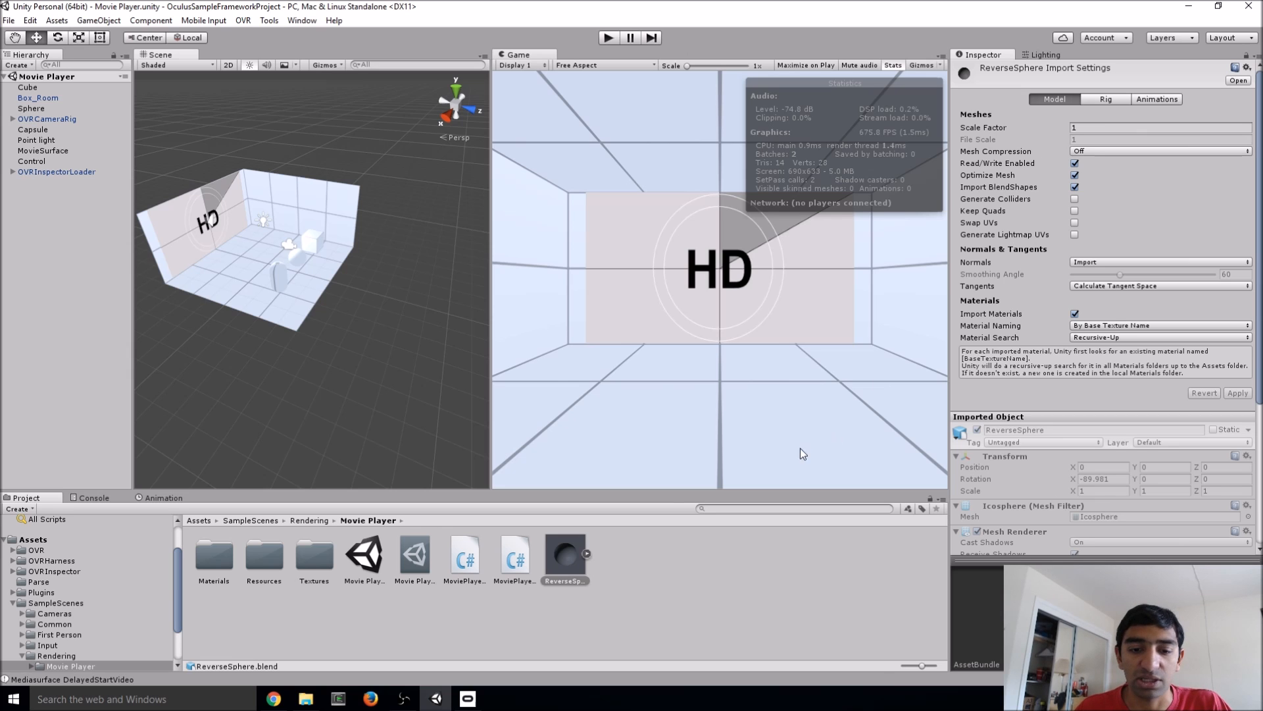
{"action": "left_click_drag", "start_coordinate": [568, 555], "coordinate": [387, 306]}
{"action": "left_click_drag", "start_coordinate": [387, 307], "coordinate": [388, 367], "text": "alt"}
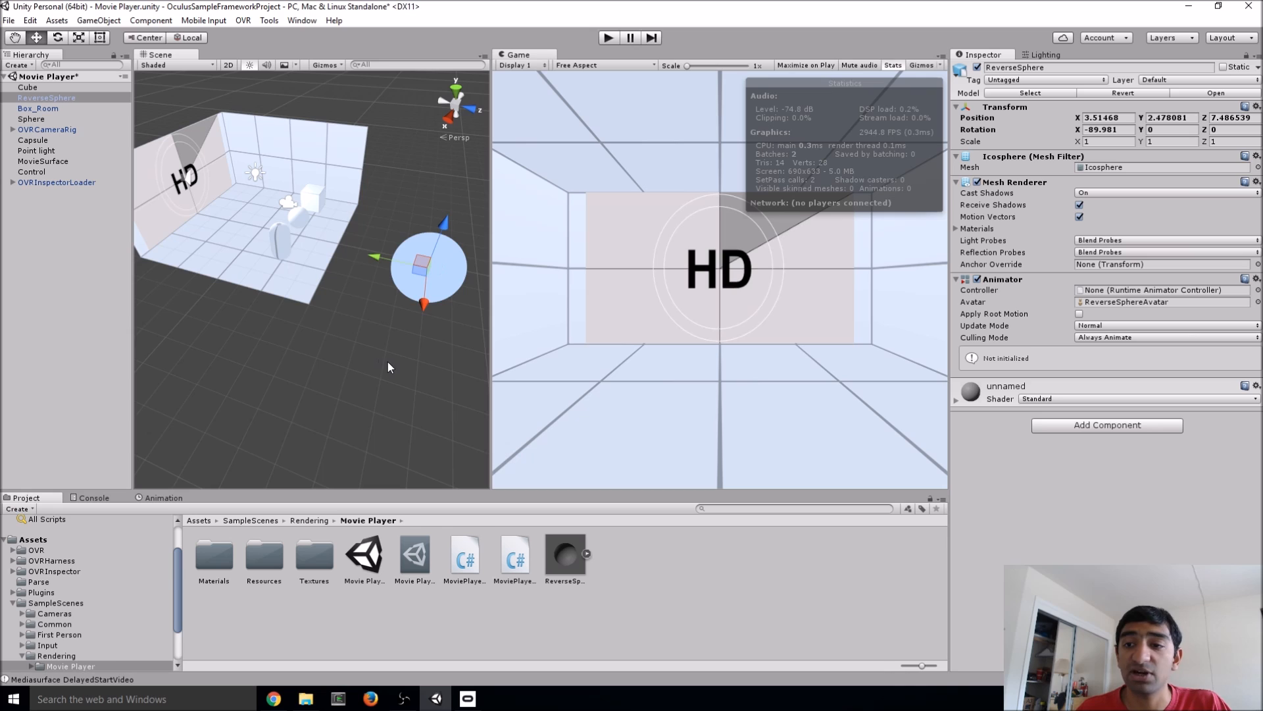
Set the sphere's X rotation to 0 and its scale to 10 on X, Y and Z.
{"action": "left_click", "coordinate": [1130, 129]}
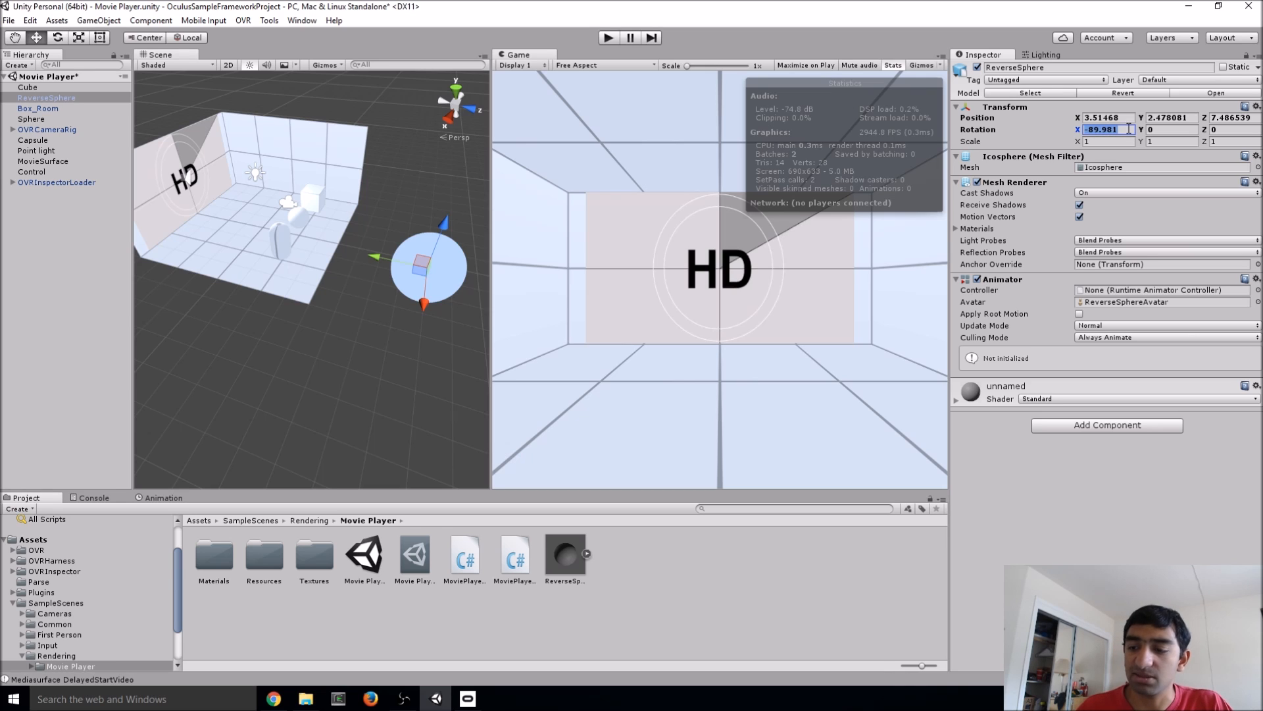
{"action": "type", "text": "0"}
{"action": "left_click", "coordinate": [1111, 141]}
{"action": "type", "text": "10"}
{"action": "key", "text": "Tab"}
{"action": "type", "text": "101"}
{"action": "key", "text": "Tab"}
{"action": "type", "text": "10"}
{"action": "left_click", "coordinate": [1177, 141]}
{"action": "type", "text": "10"}
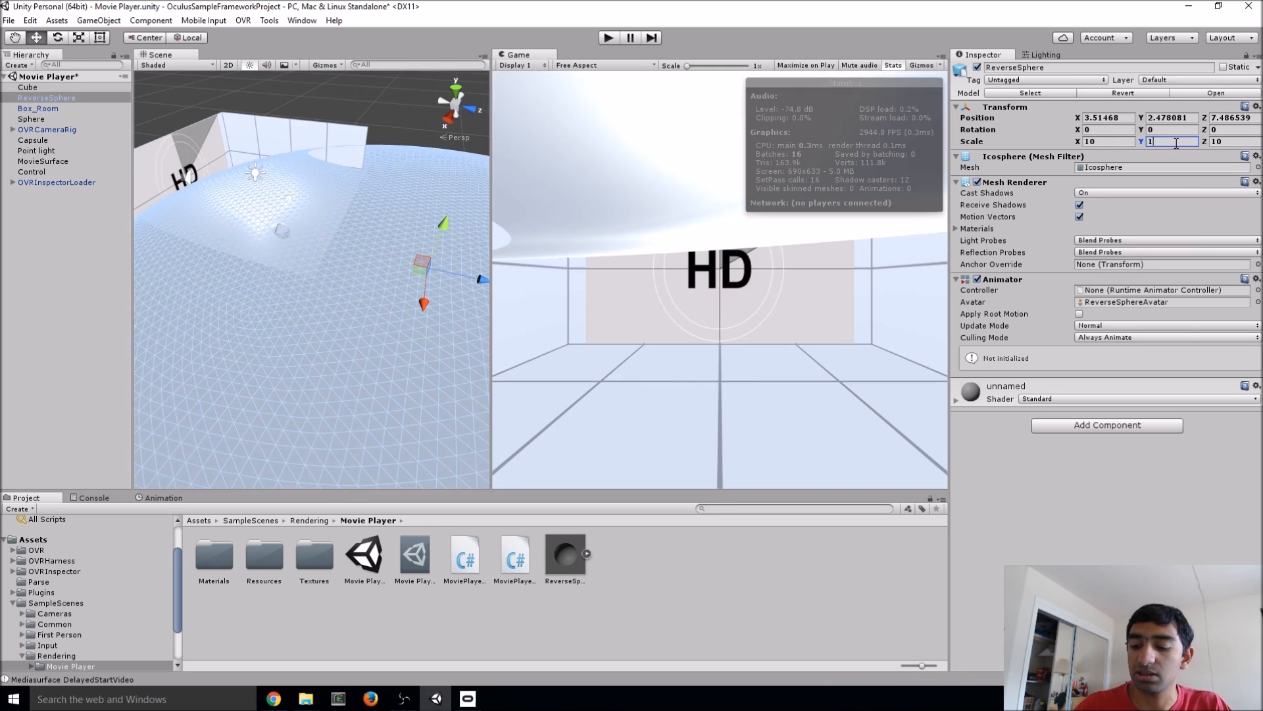
Move the sphere along Z to about 16.12, clear of the box room, and inspect it in the scene.
{"action": "scroll", "coordinate": [287, 193], "scroll_direction": "down", "scroll_amount": 15}
{"action": "left_click_drag", "start_coordinate": [325, 195], "coordinate": [528, 258], "text": "alt"}
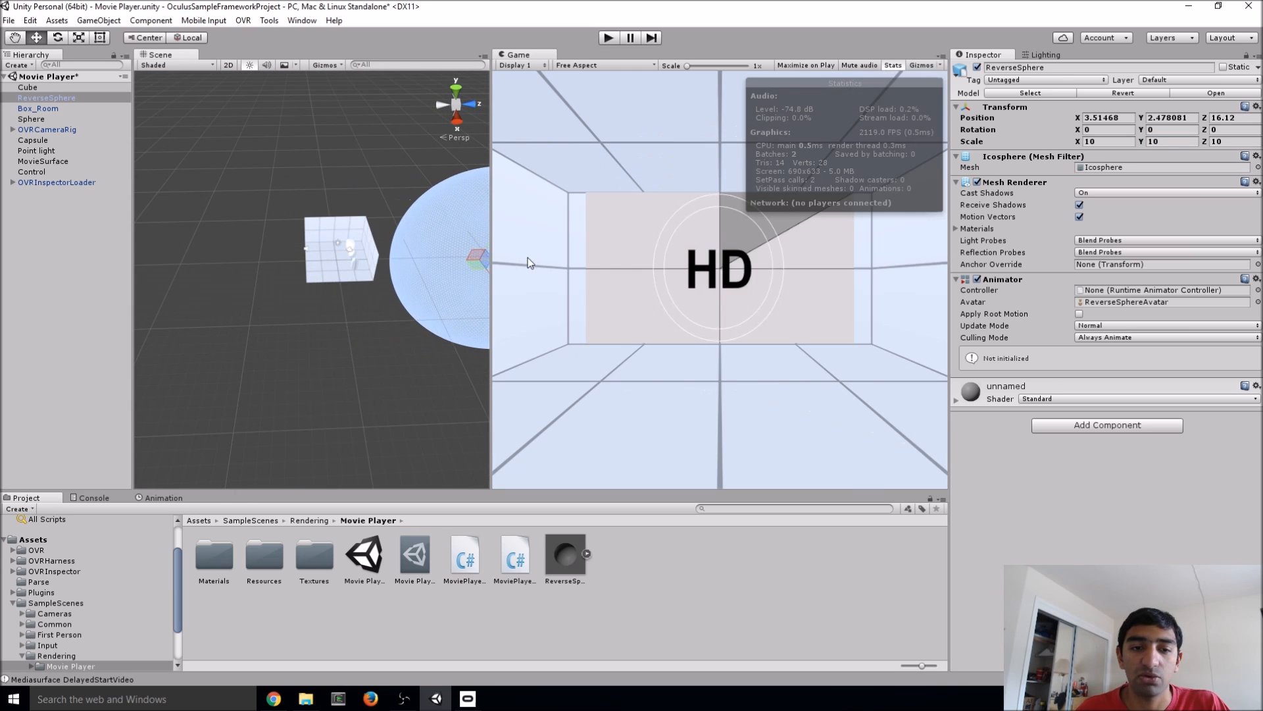
{"action": "key", "text": "d"}
{"action": "key", "text": "w"}
{"action": "right_click_drag", "start_coordinate": [392, 301], "coordinate": [410, 301]}
{"action": "left_click", "coordinate": [395, 409]}
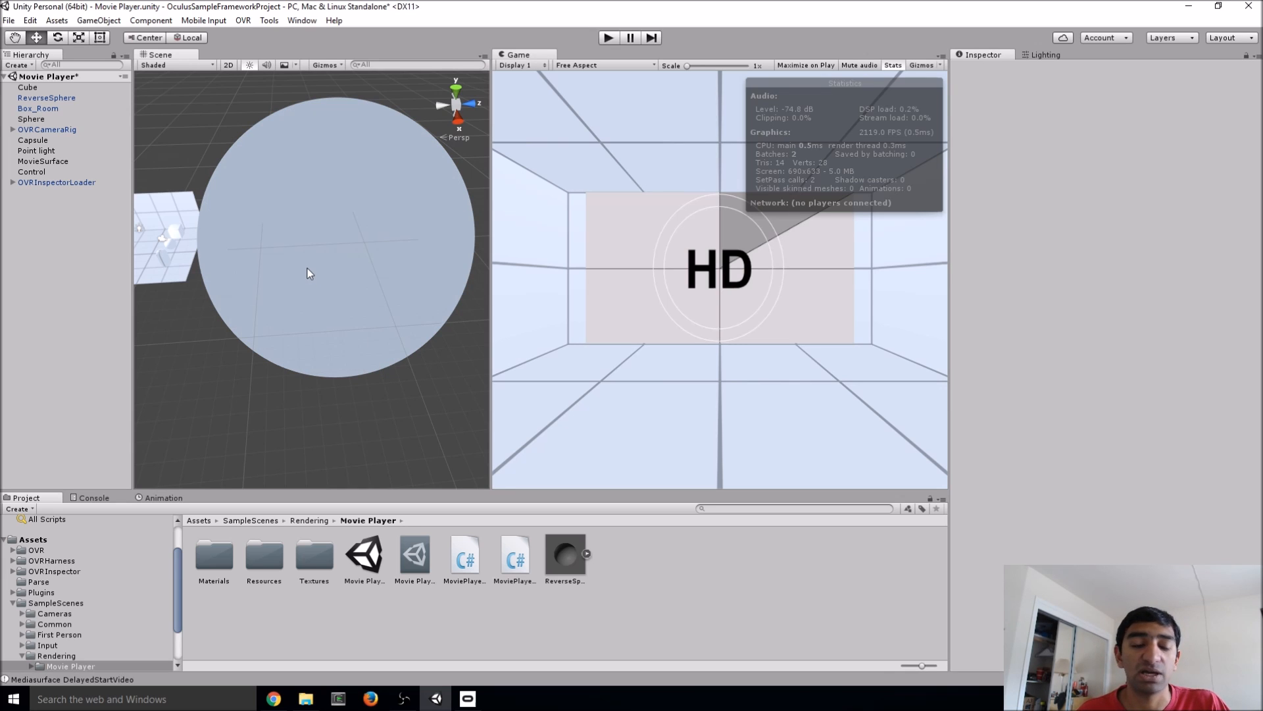
{"action": "right_click_drag", "start_coordinate": [351, 257], "coordinate": [357, 232]}
{"action": "key", "text": "s"}
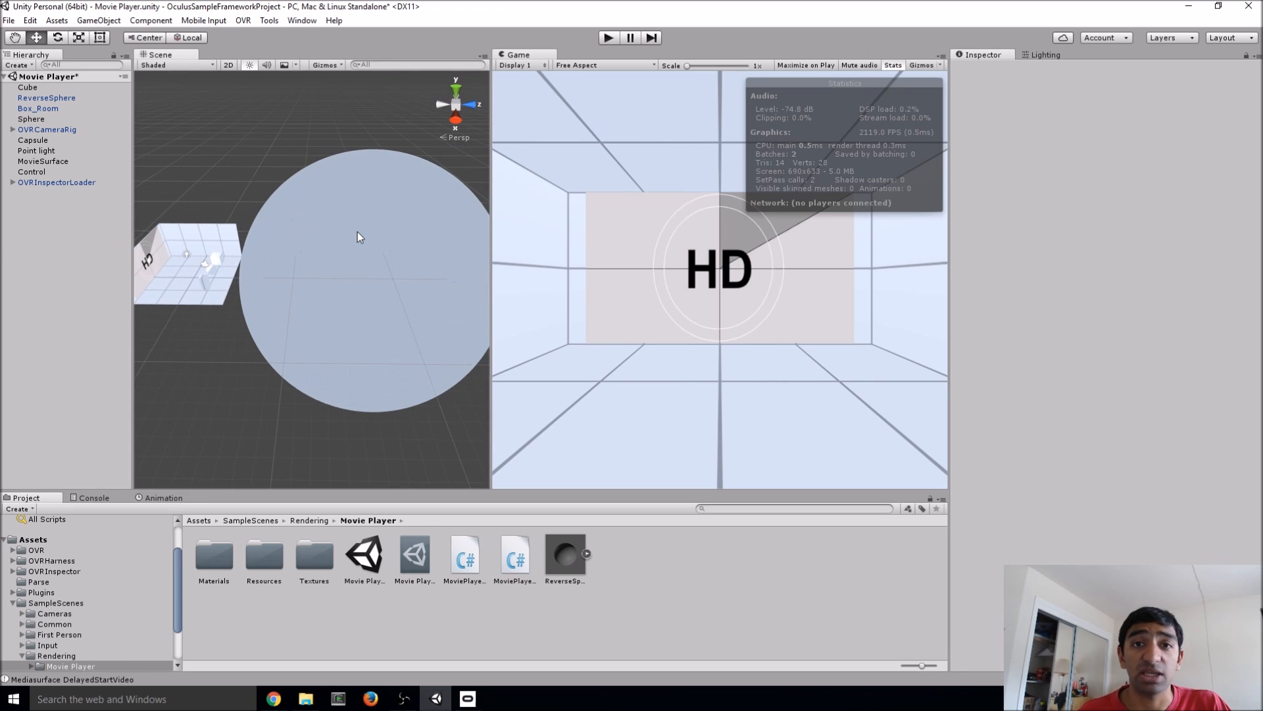
Reorder ReverseSphere directly above MovieSurface in the hierarchy and copy MovieSurface's Movie Player Sample script onto it as a new component.
{"action": "left_click_drag", "start_coordinate": [49, 98], "coordinate": [49, 156]}
{"action": "left_click", "coordinate": [49, 162]}
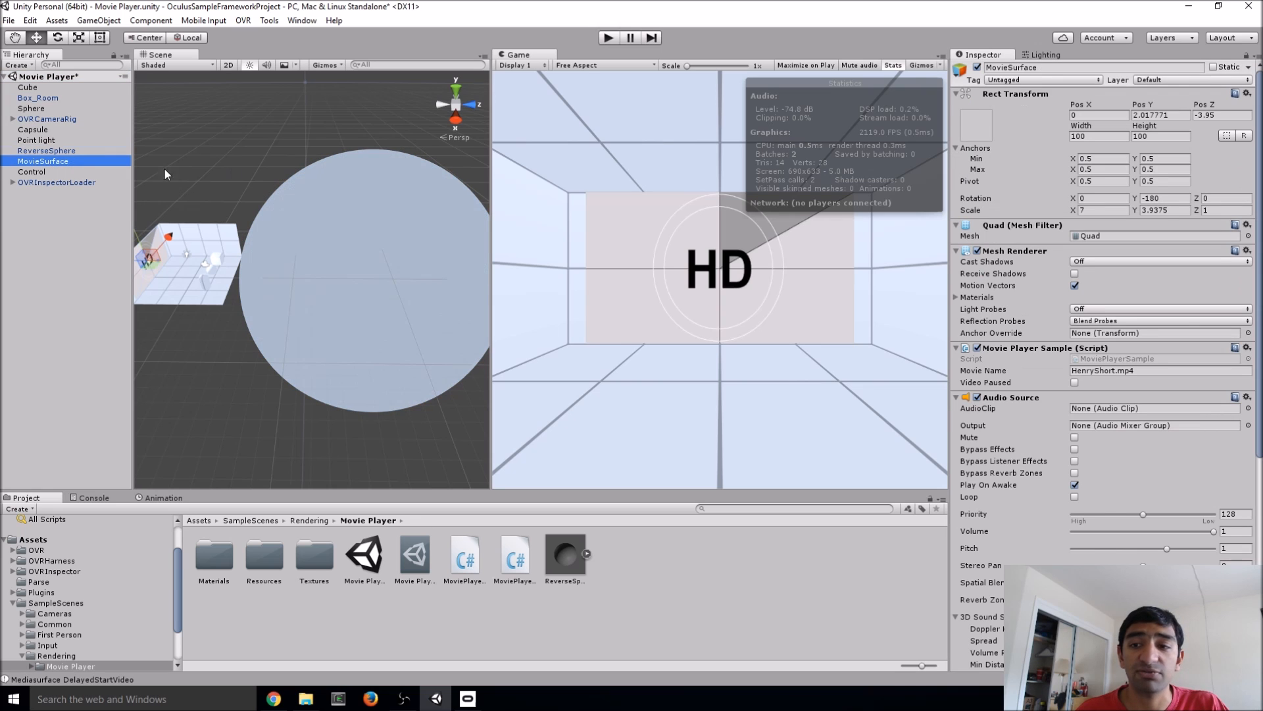
{"action": "right_click", "coordinate": [1023, 346]}
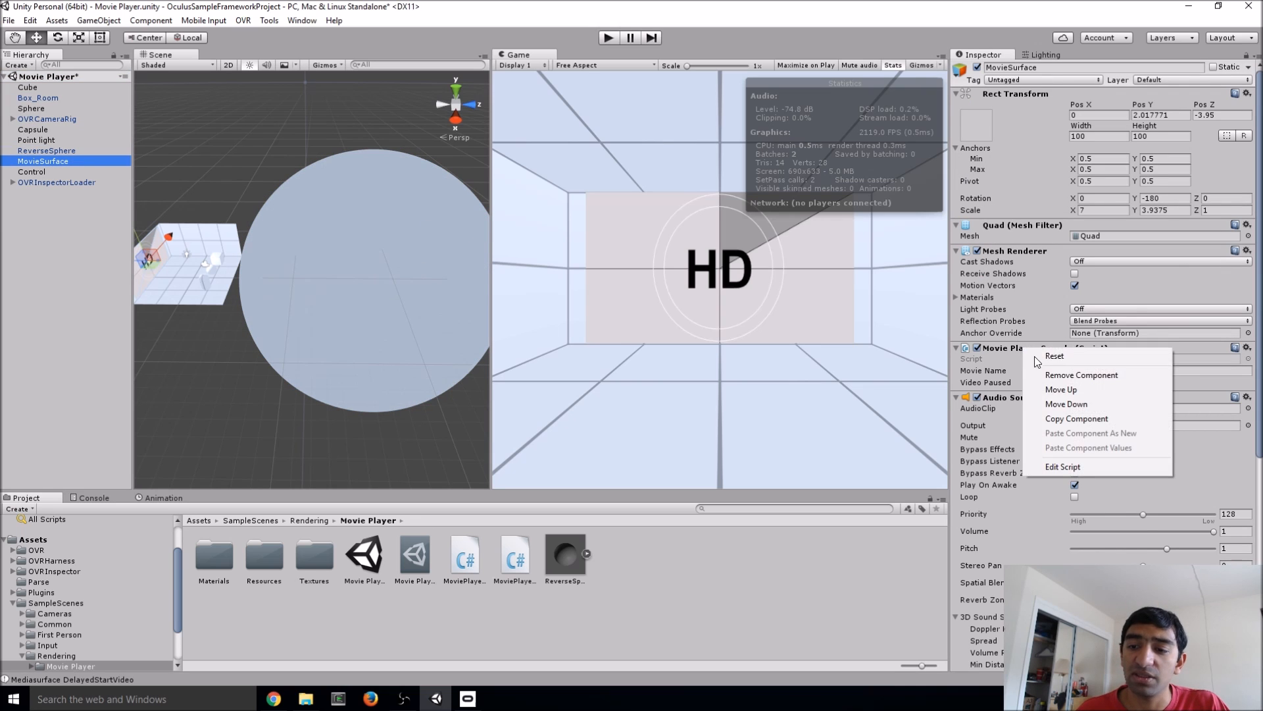
{"action": "left_click", "coordinate": [1077, 419]}
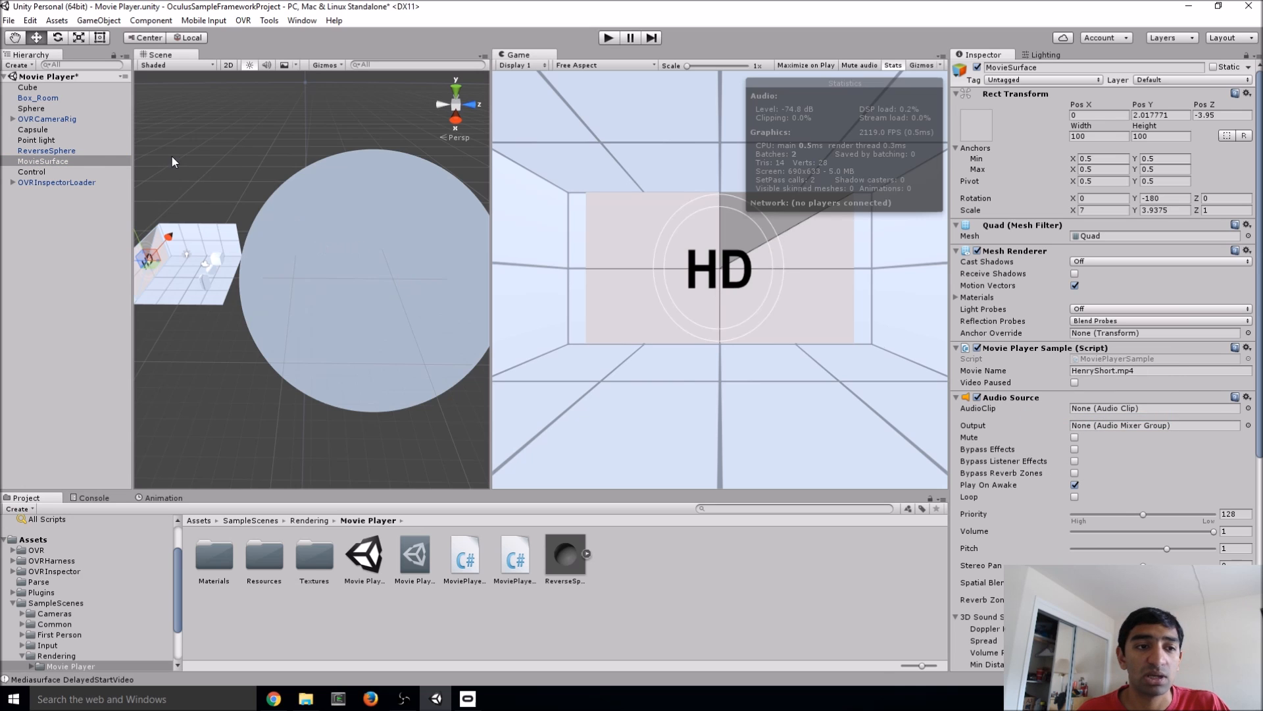
{"action": "left_click", "coordinate": [95, 150]}
{"action": "right_click", "coordinate": [1003, 279]}
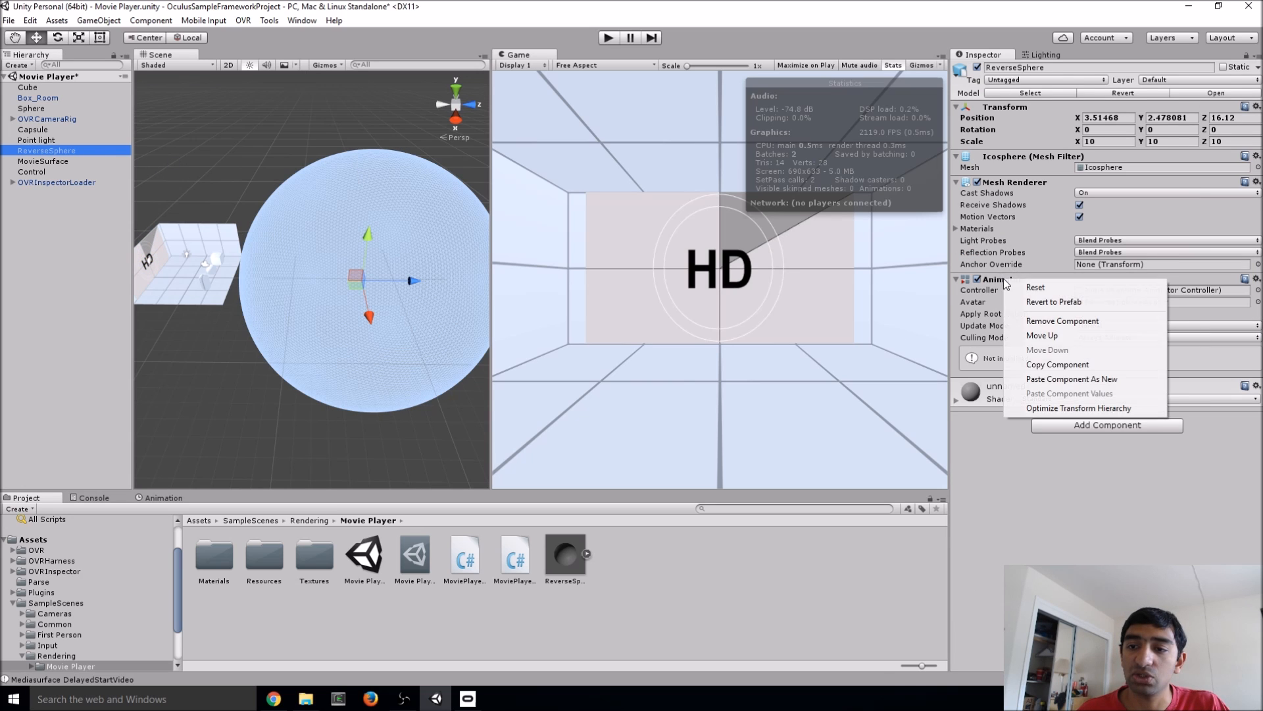
{"action": "left_click", "coordinate": [1070, 360]}
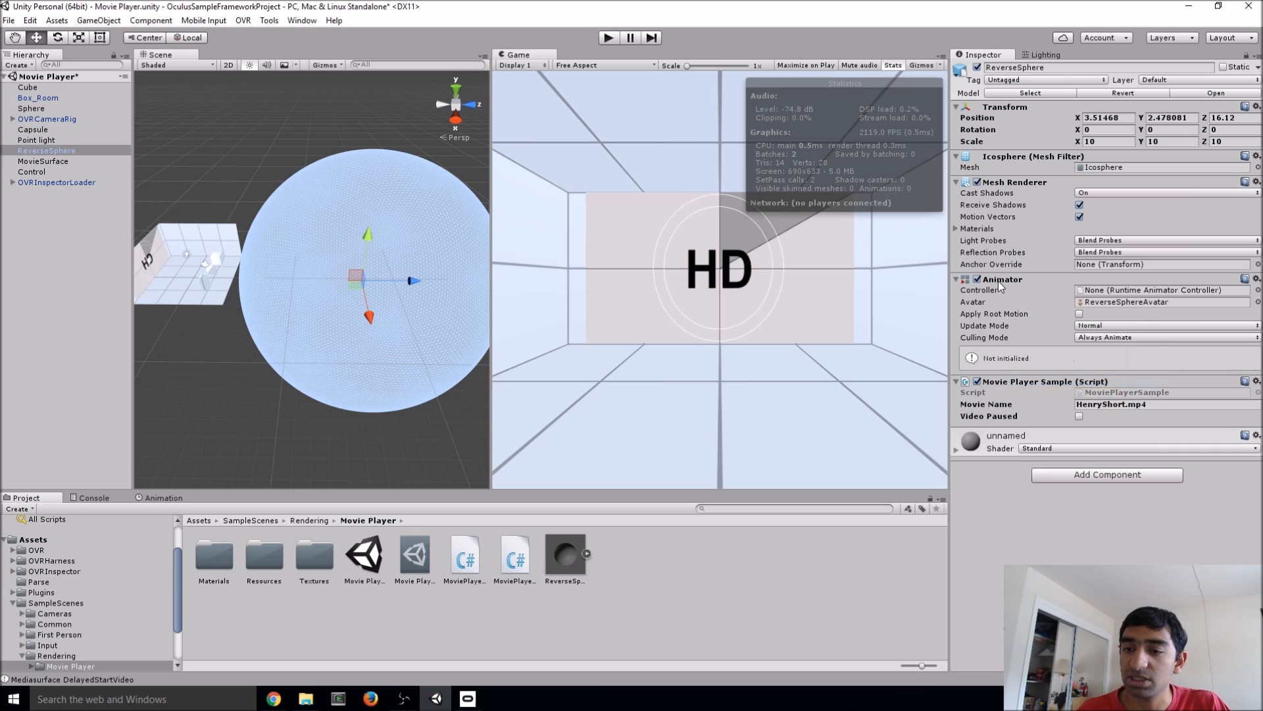
Remove ReverseSphere's Animator component and copy MovieSurface's Audio Source onto it as a new component.
{"action": "right_click", "coordinate": [998, 282]}
{"action": "left_click", "coordinate": [1049, 328]}
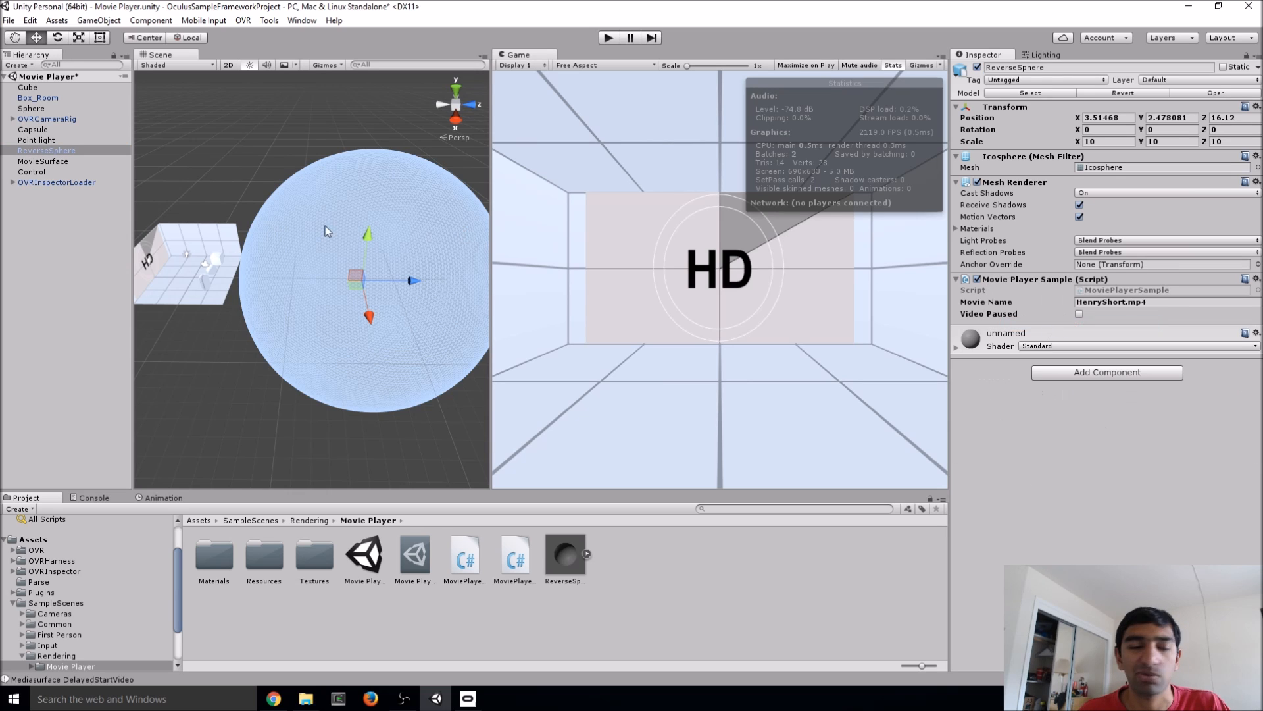
{"action": "left_click", "coordinate": [58, 161]}
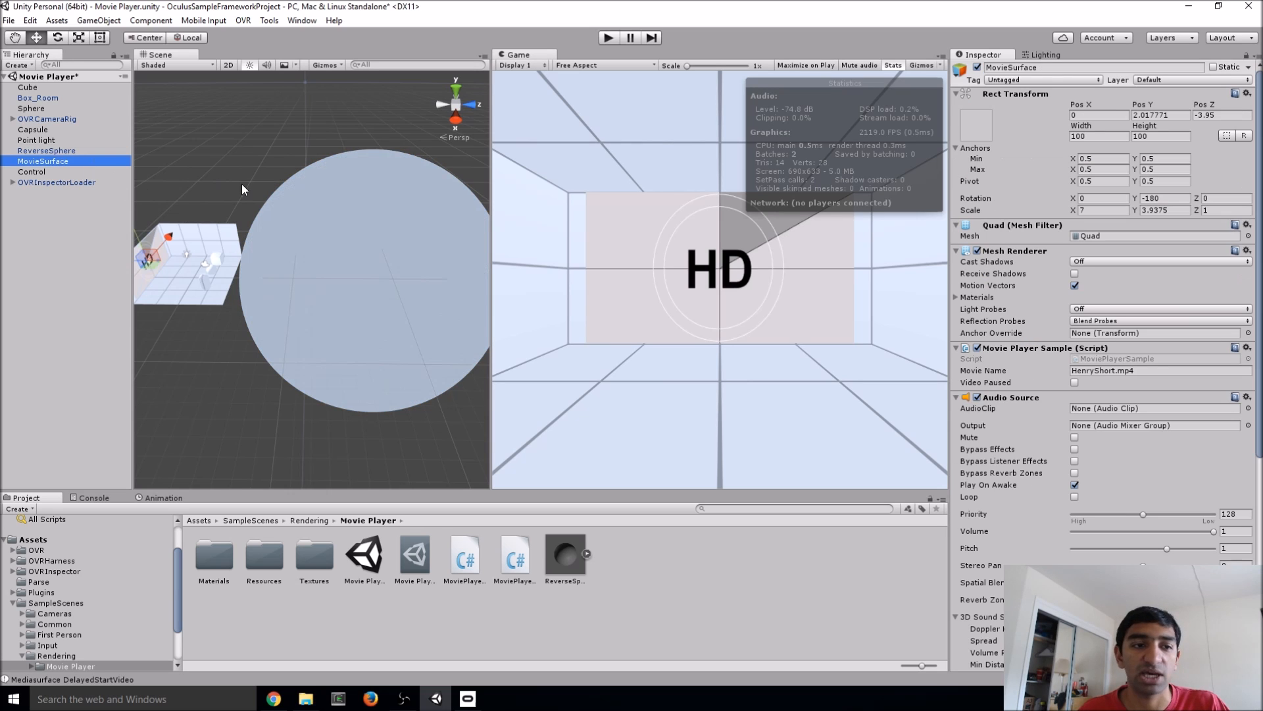
{"action": "scroll", "coordinate": [1046, 326], "scroll_direction": "down", "scroll_amount": 3}
{"action": "right_click", "coordinate": [1013, 324]}
{"action": "left_click", "coordinate": [1068, 390]}
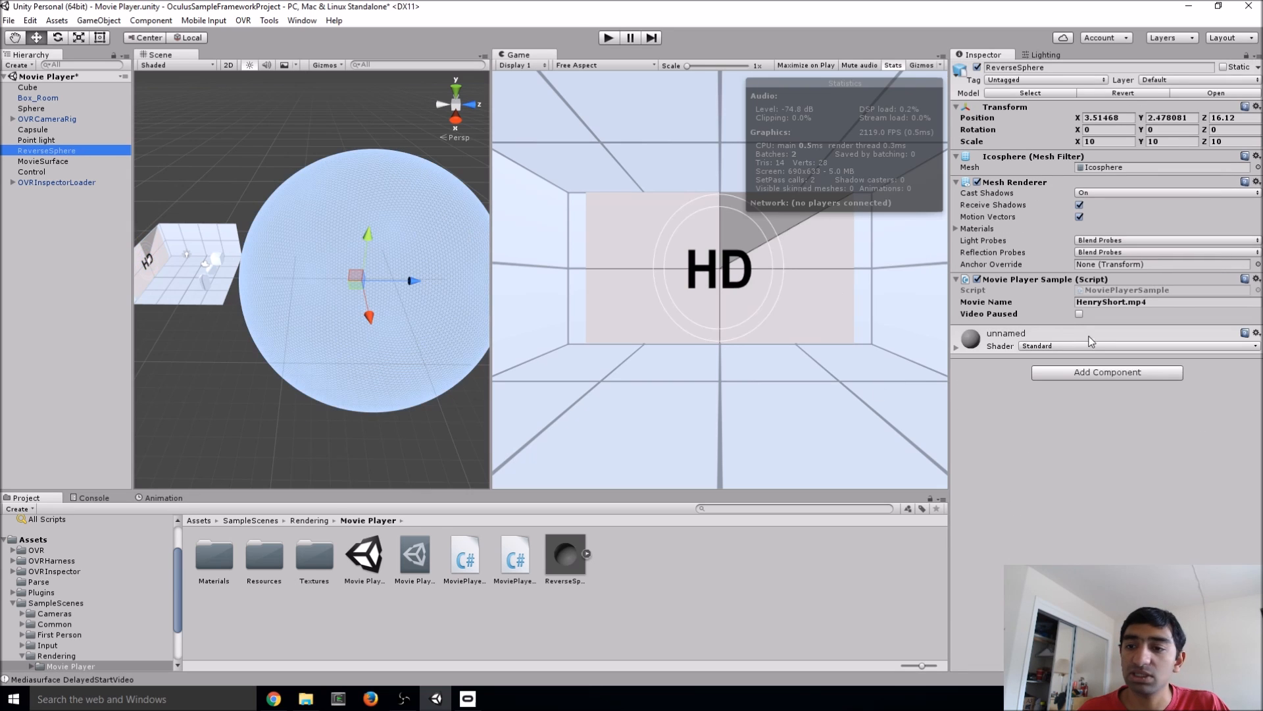
{"action": "right_click", "coordinate": [1013, 279]}
{"action": "left_click", "coordinate": [1079, 364]}
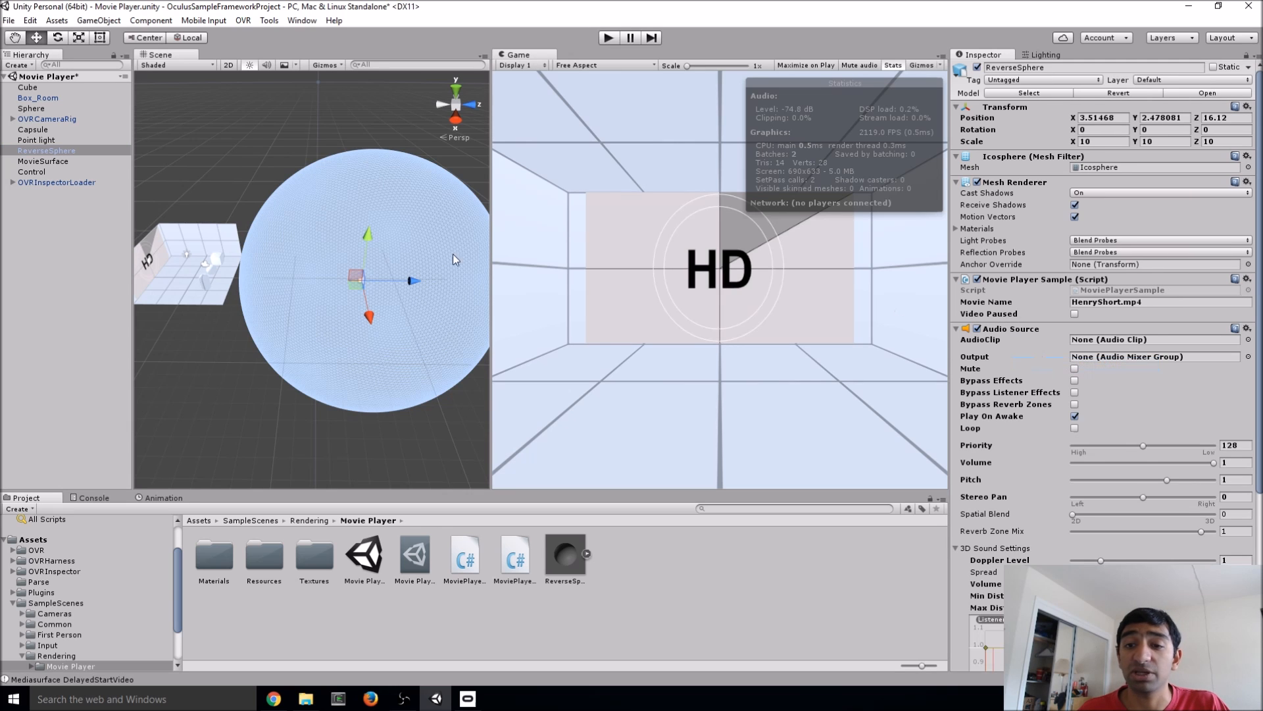
Locate MovieSurface's movie_surface_hd_mat material in the project and apply it to the sphere.
{"action": "left_click", "coordinate": [47, 160]}
{"action": "scroll", "coordinate": [1068, 393], "scroll_direction": "down", "scroll_amount": 8}
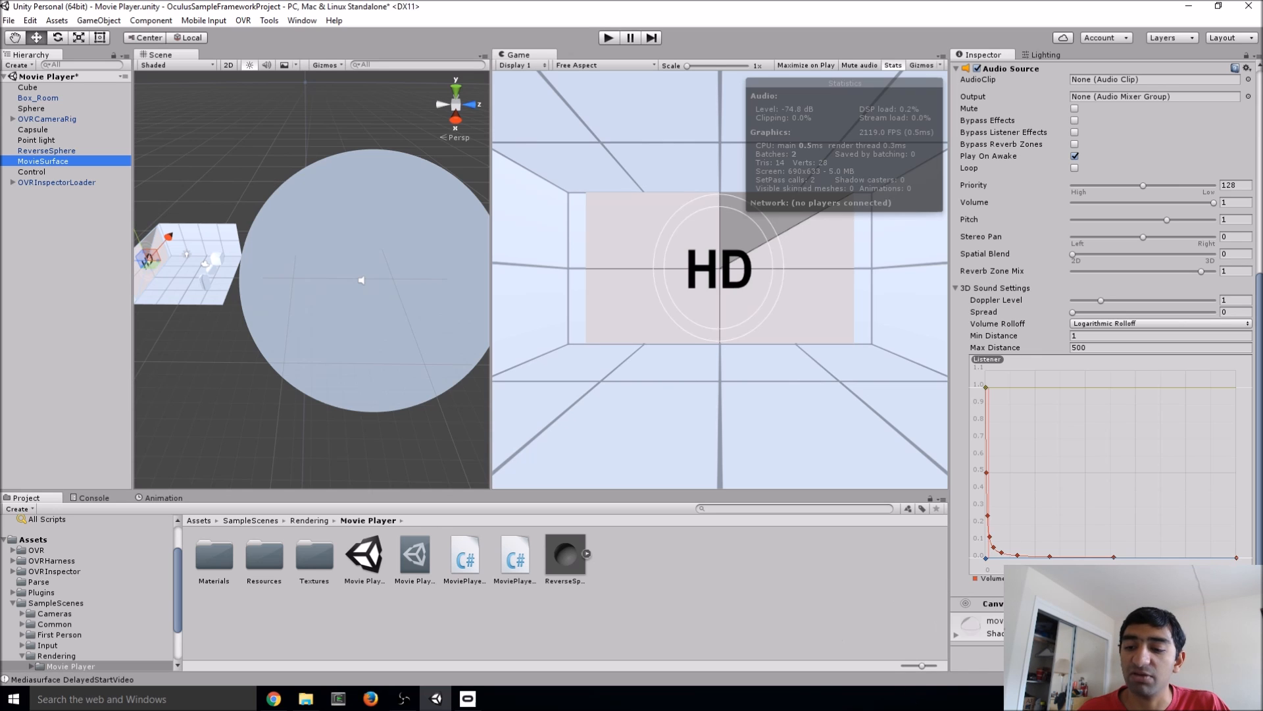
{"action": "scroll", "coordinate": [1095, 487], "scroll_direction": "up", "scroll_amount": 8}
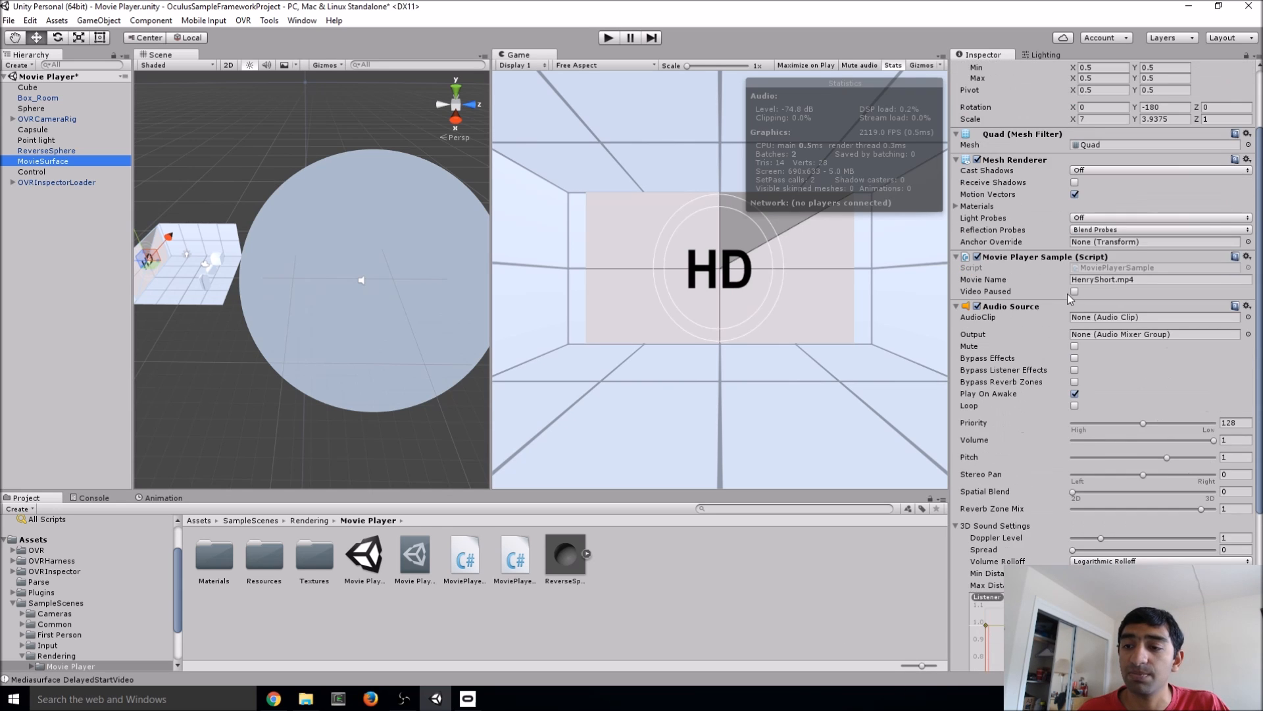
{"action": "left_click", "coordinate": [956, 206]}
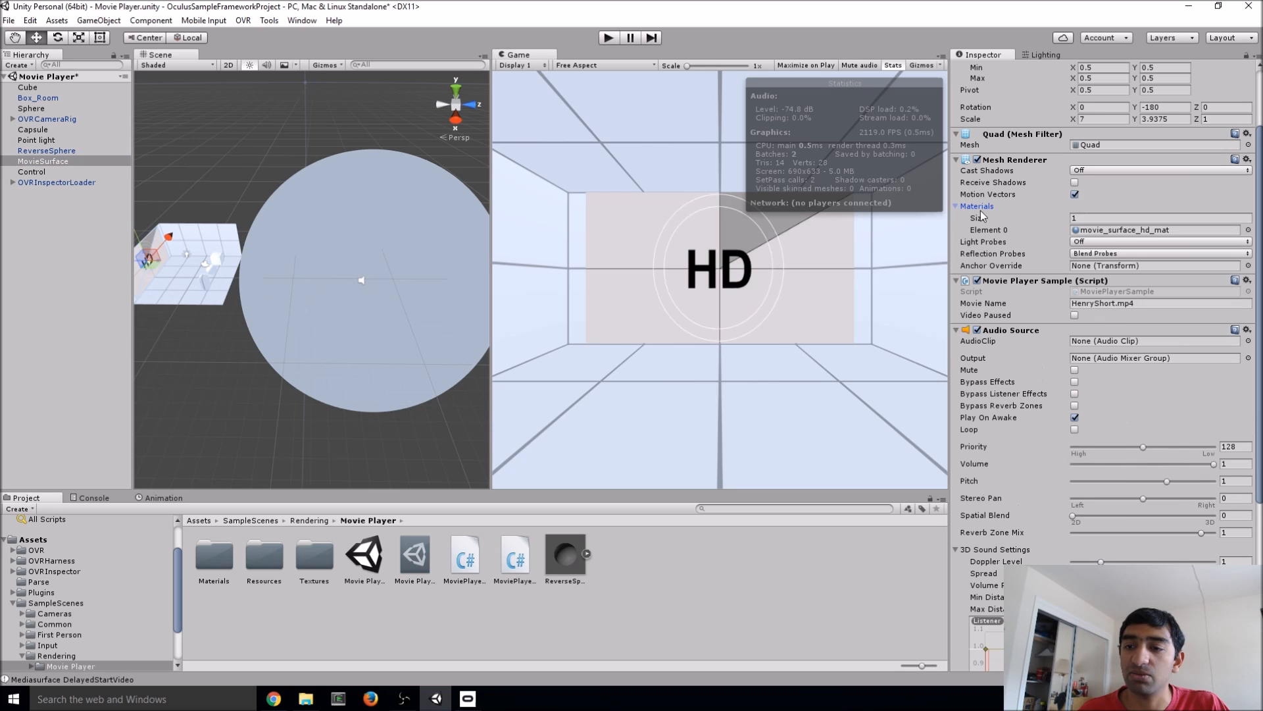
{"action": "left_click", "coordinate": [1101, 232]}
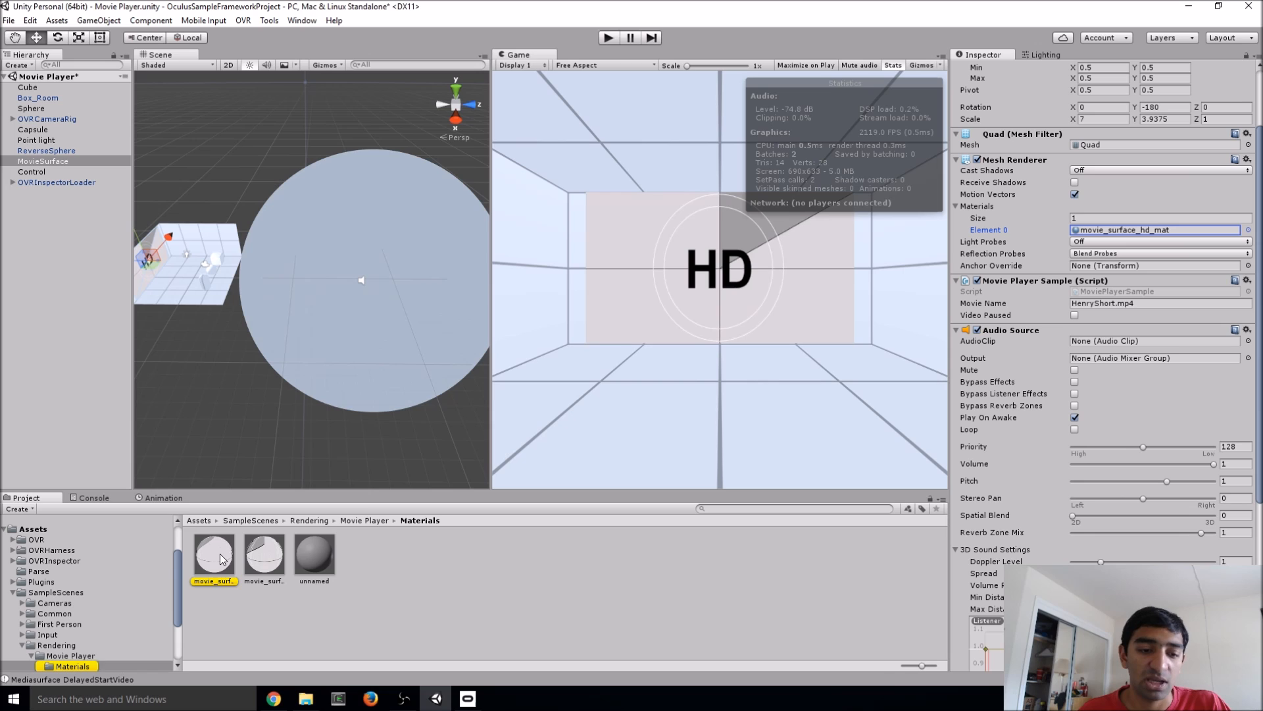
{"action": "left_click_drag", "start_coordinate": [222, 559], "coordinate": [385, 342]}
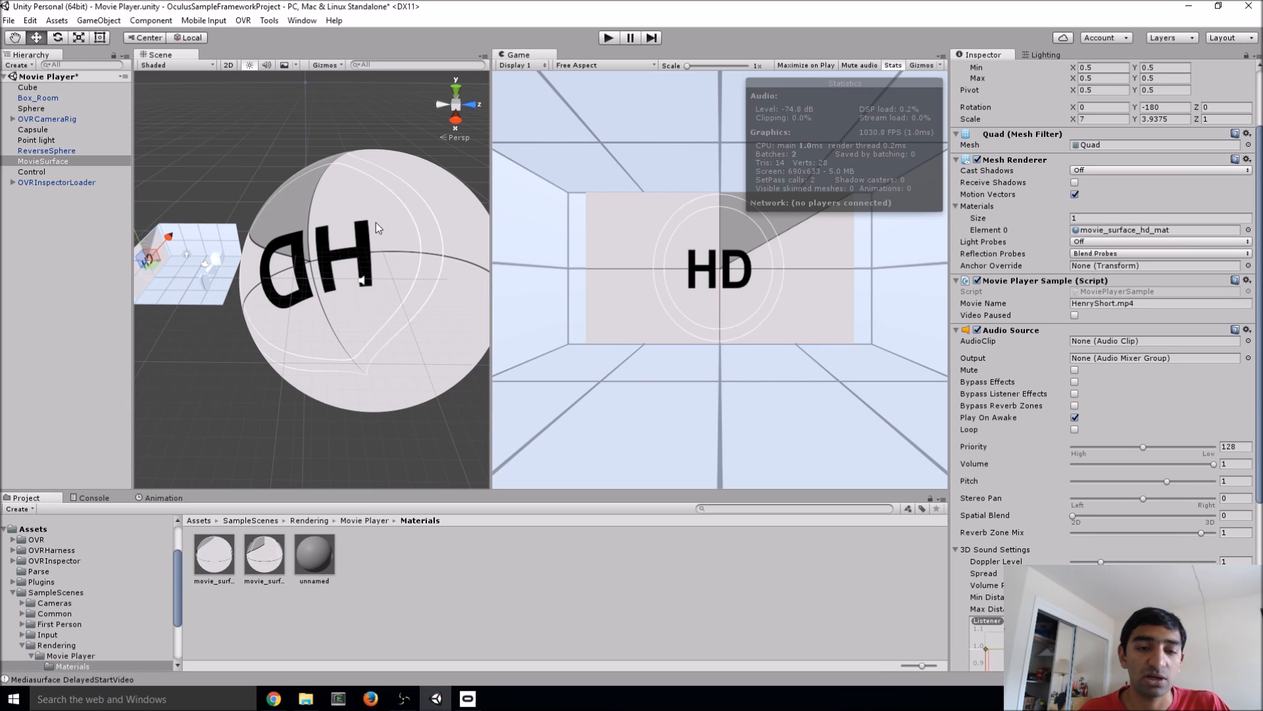
{"action": "left_click_drag", "start_coordinate": [341, 293], "coordinate": [350, 288], "text": "alt"}
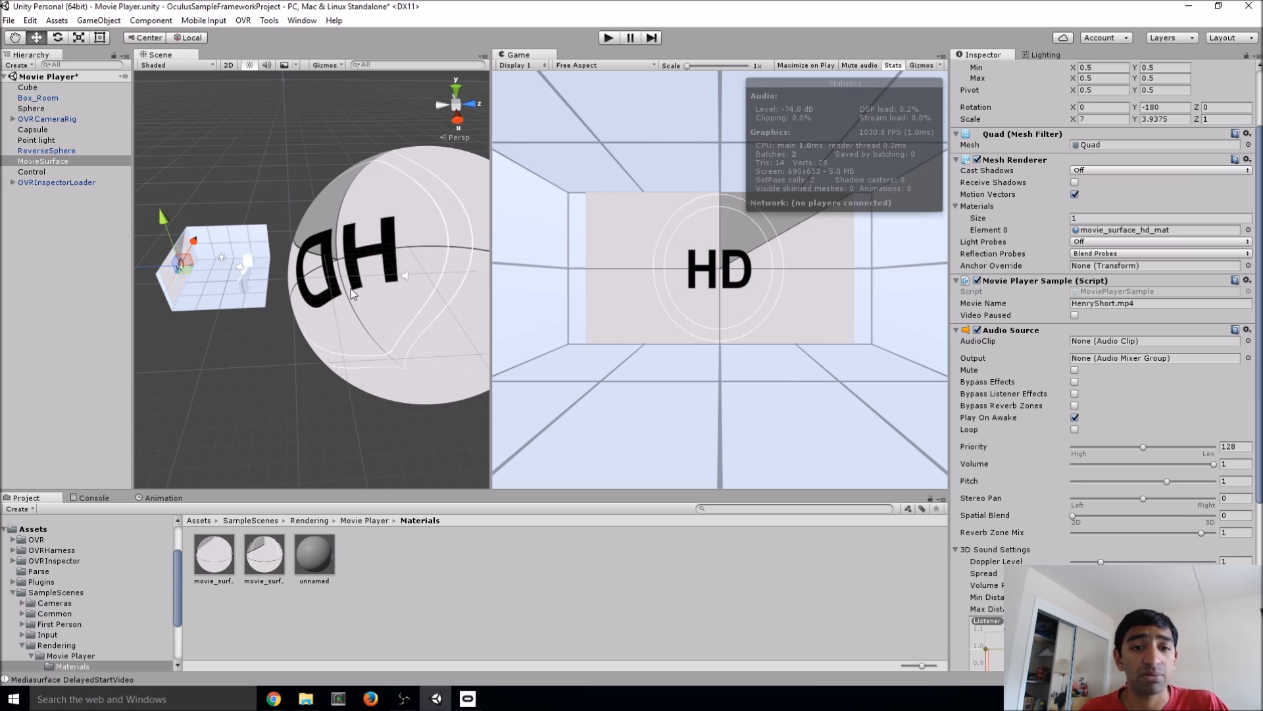
Run the scene in play mode to check the video on the sphere, and stop playback.
{"action": "left_click", "coordinate": [608, 38]}
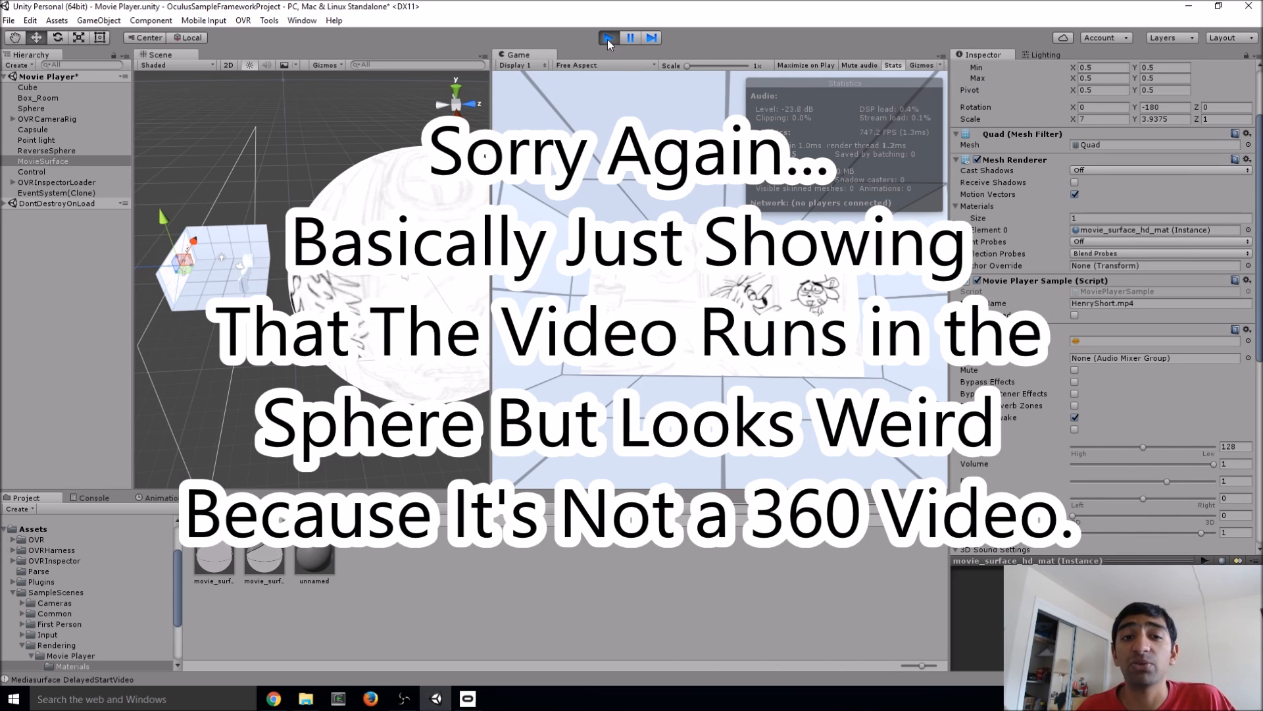
{"action": "left_click", "coordinate": [607, 39]}
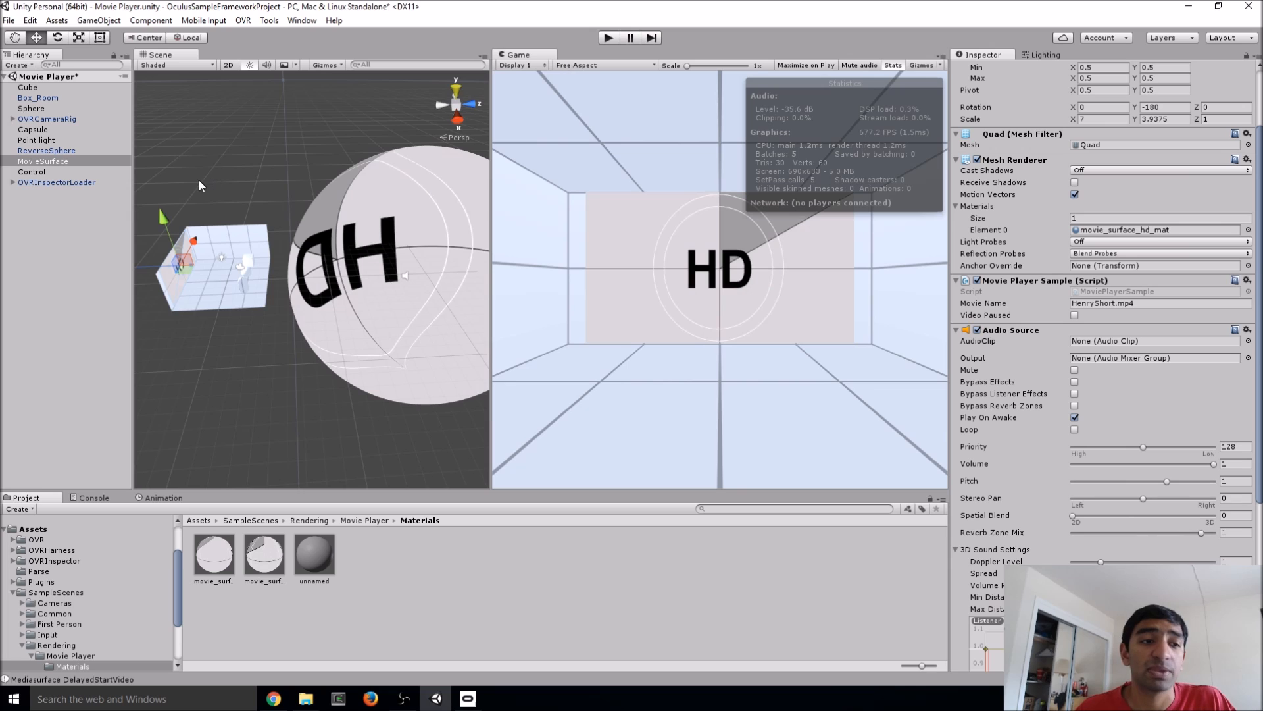
Rename the ReverseSphere object to 360Player and save it as a prefab in the root Assets folder.
{"action": "left_click", "coordinate": [104, 150]}
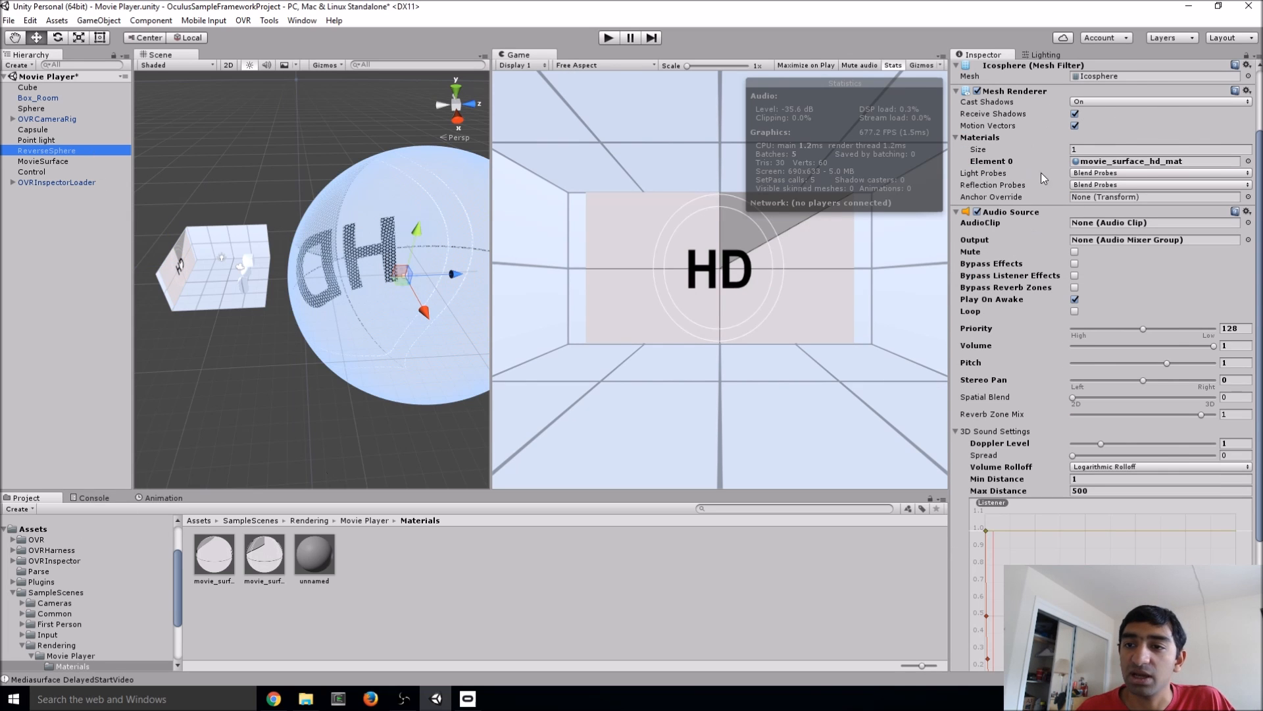
{"action": "left_click", "coordinate": [1041, 66]}
{"action": "type", "text": "360Player"}
{"action": "key", "text": "Return"}
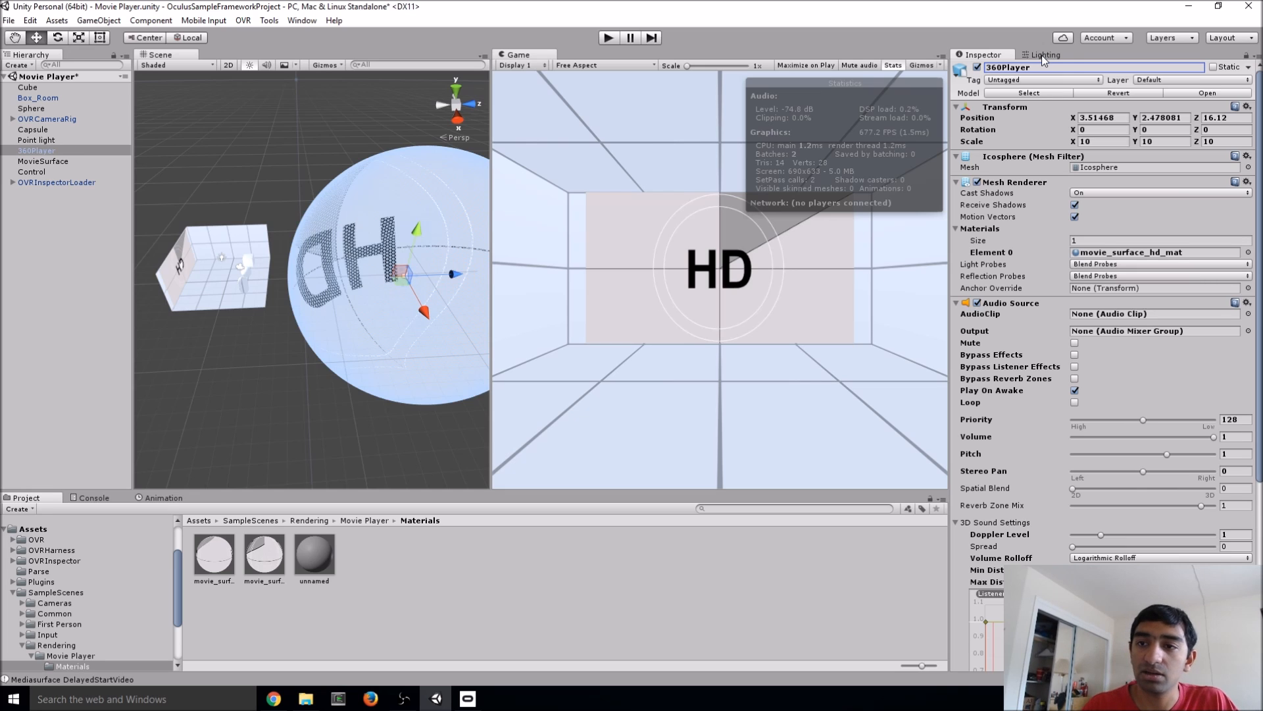
{"action": "left_click", "coordinate": [41, 530]}
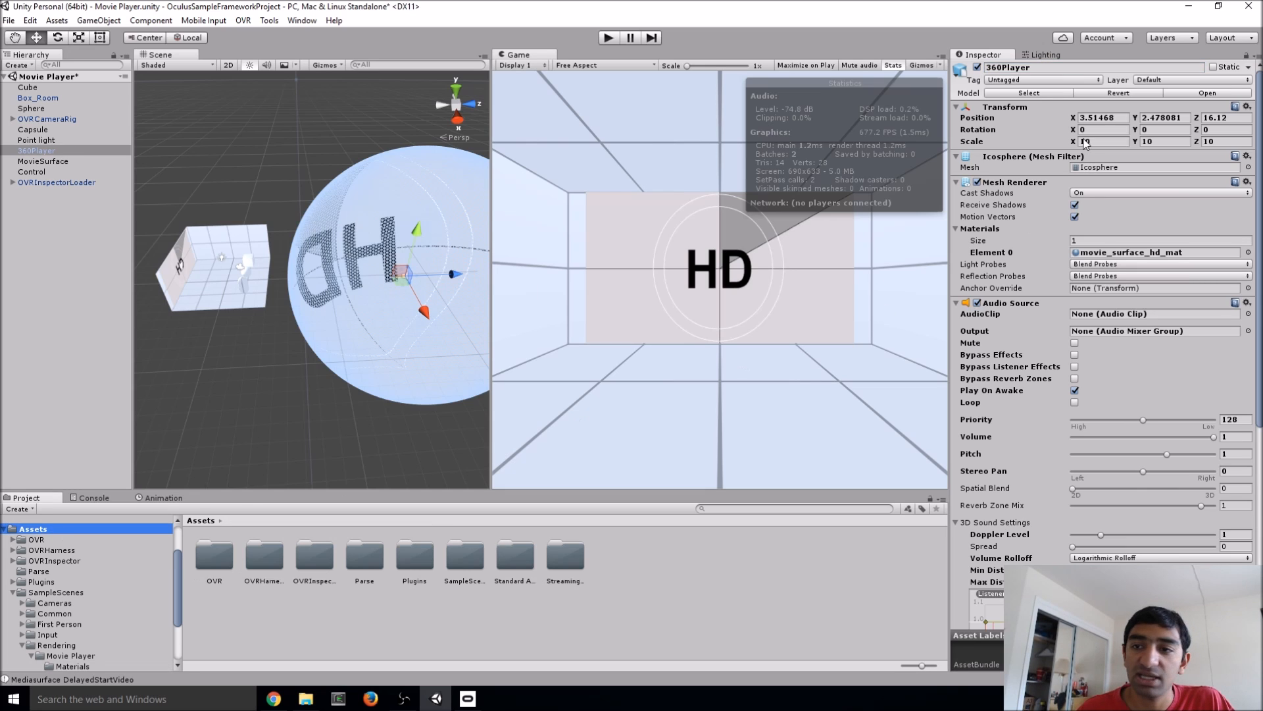
{"action": "left_click_drag", "start_coordinate": [43, 152], "coordinate": [650, 581]}
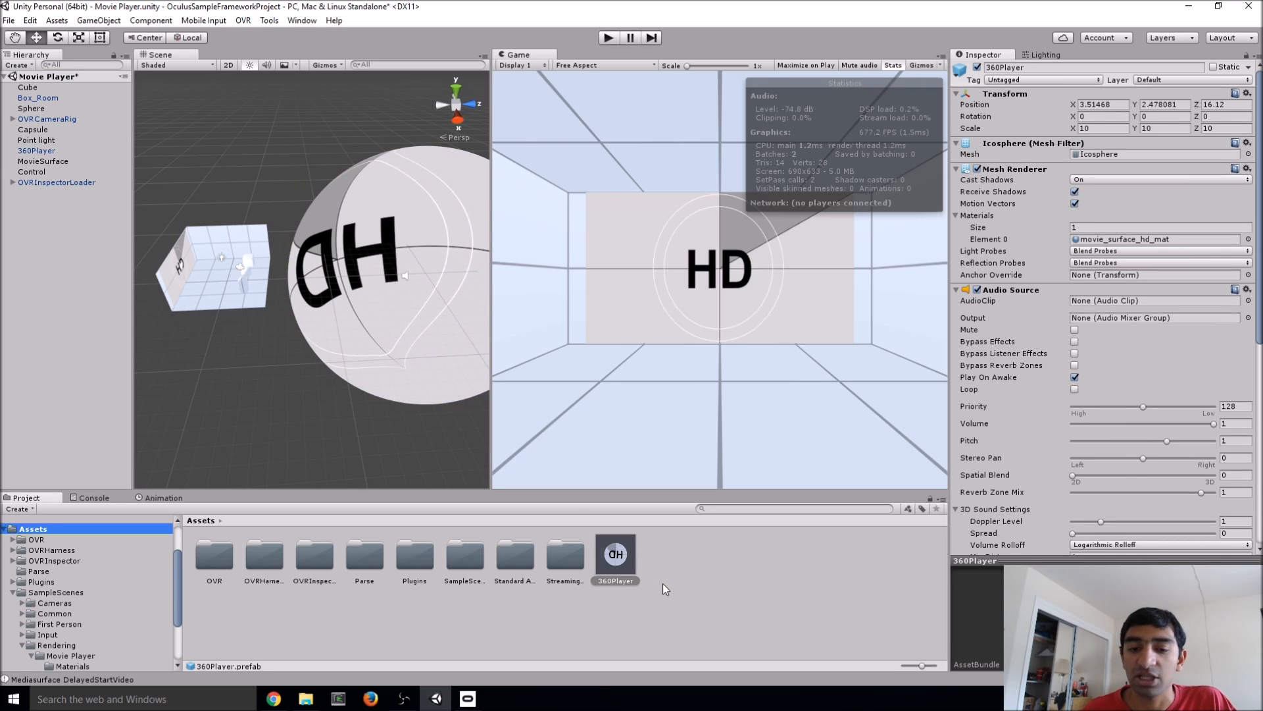
Create a new scene, discarding the changes made in the Movie Player scene.
{"action": "left_click", "coordinate": [9, 21]}
{"action": "left_click", "coordinate": [20, 37]}
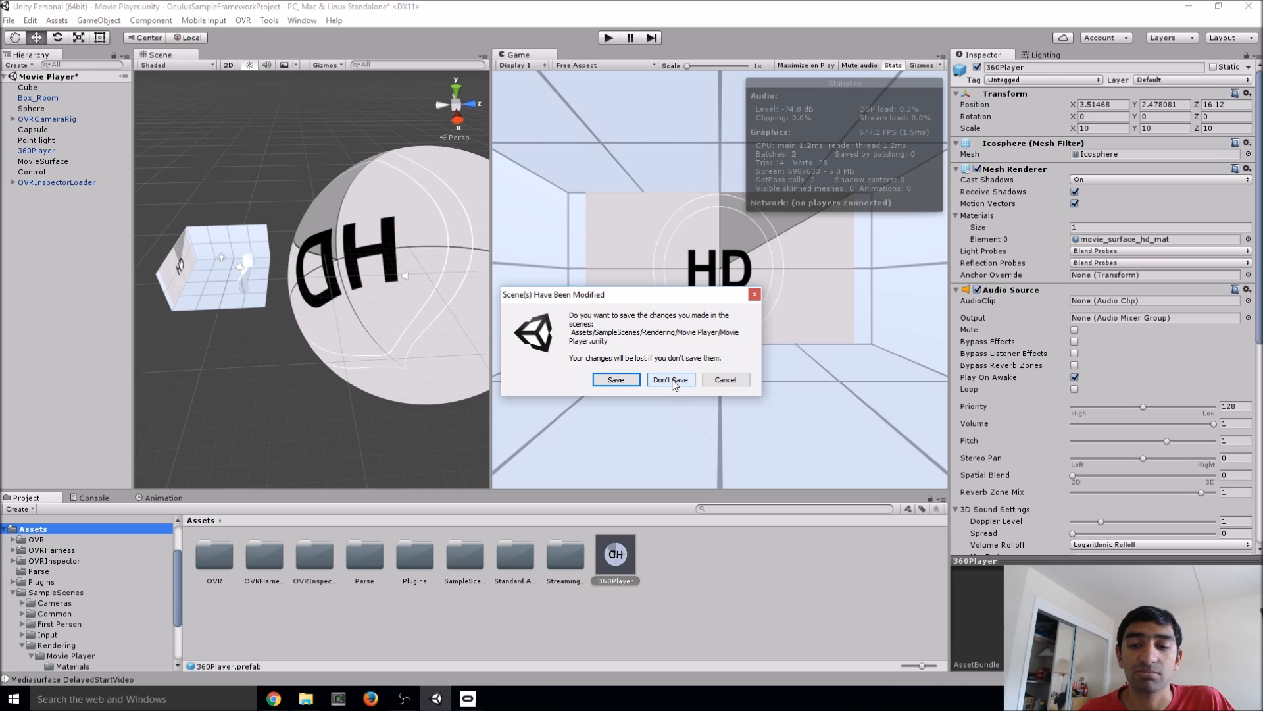
{"action": "left_click", "coordinate": [671, 380]}
{"action": "right_click_drag", "start_coordinate": [283, 206], "coordinate": [290, 217]}
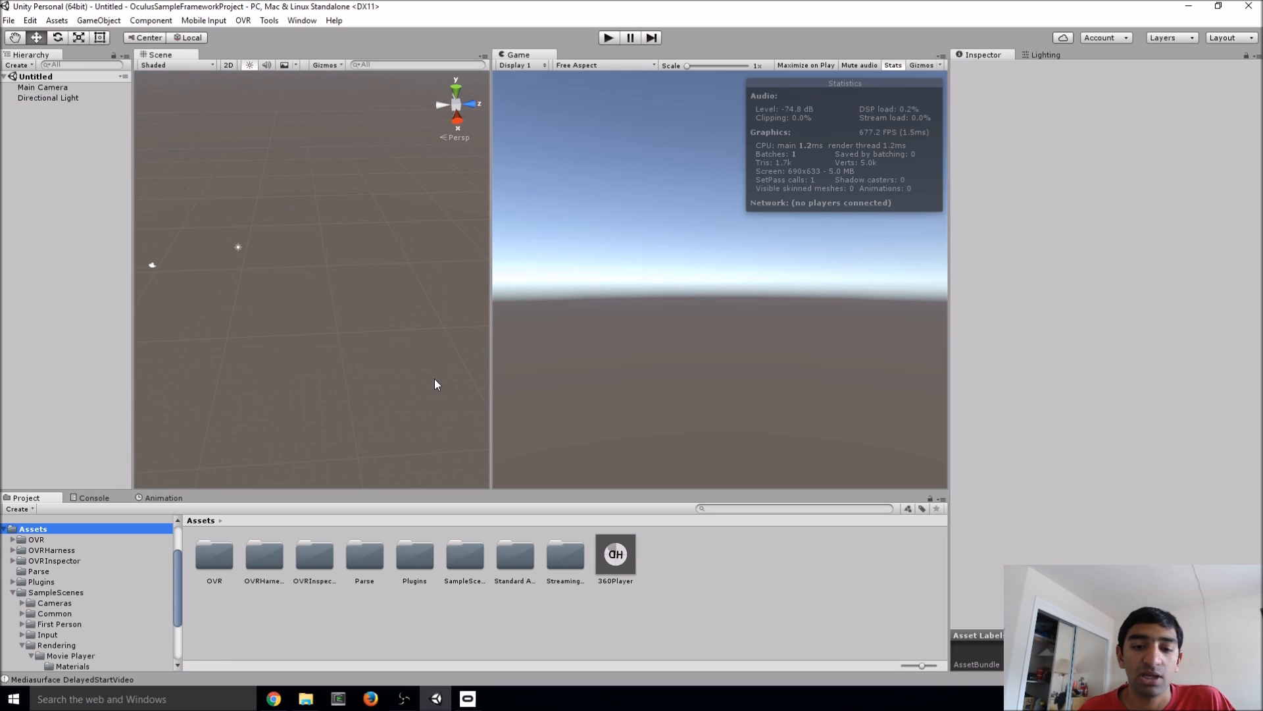
Add the 360Player prefab to the new scene and set its position to 0, 0, 0.
{"action": "left_click_drag", "start_coordinate": [622, 564], "coordinate": [381, 317]}
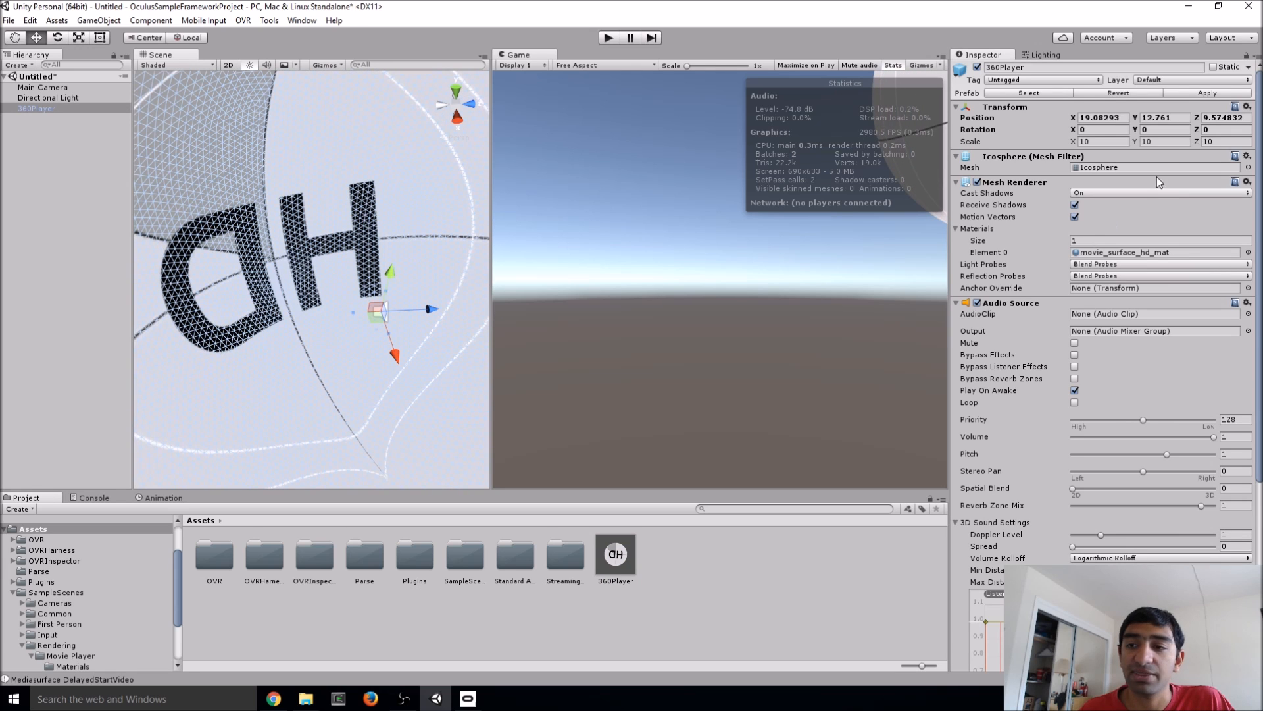
{"action": "left_click", "coordinate": [1123, 119]}
{"action": "type", "text": "0"}
{"action": "key", "text": "Tab"}
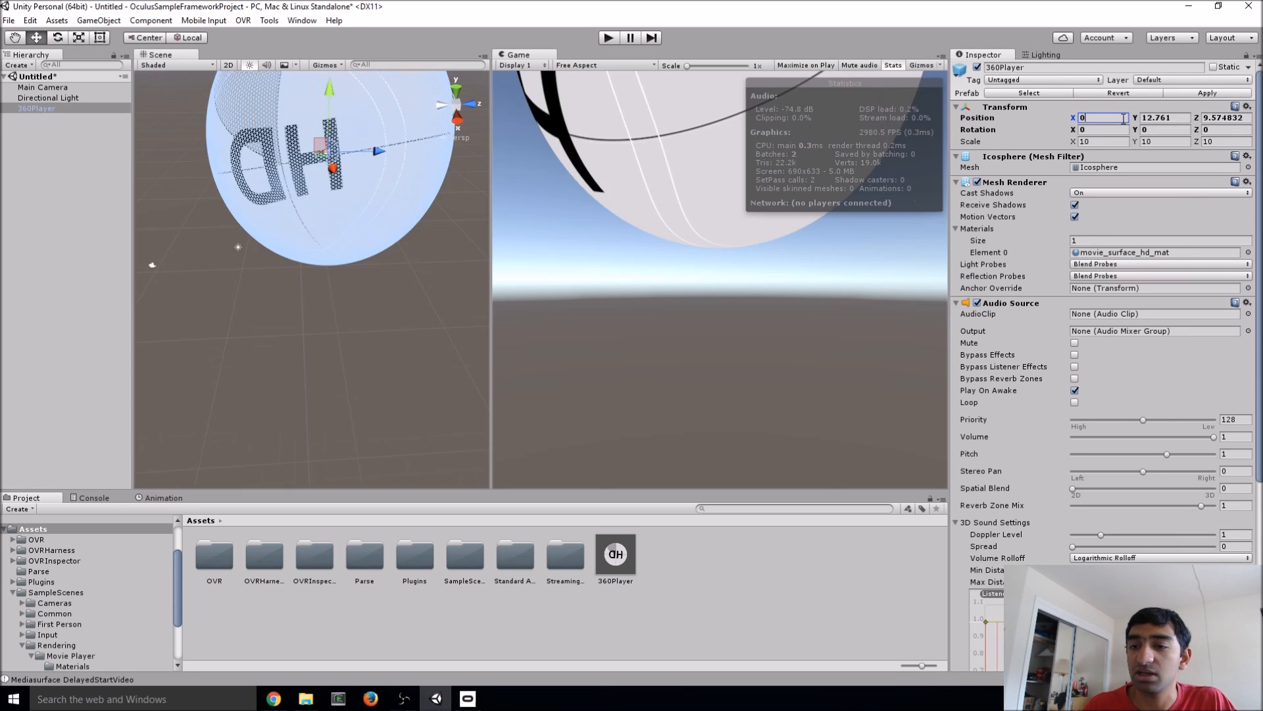
{"action": "type", "text": "0"}
{"action": "key", "text": "Tab"}
{"action": "type", "text": "0"}
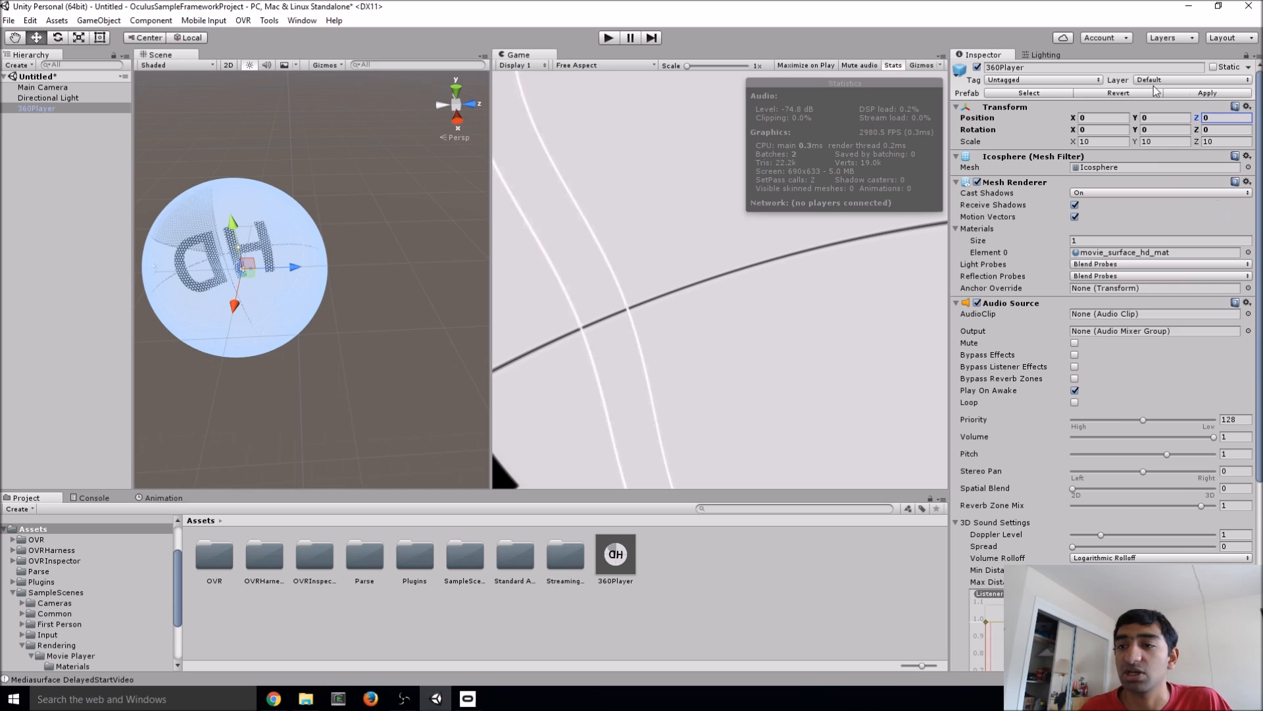
Delete the Directional Light from the scene and look over the 360Player's components.
{"action": "left_click", "coordinate": [52, 96]}
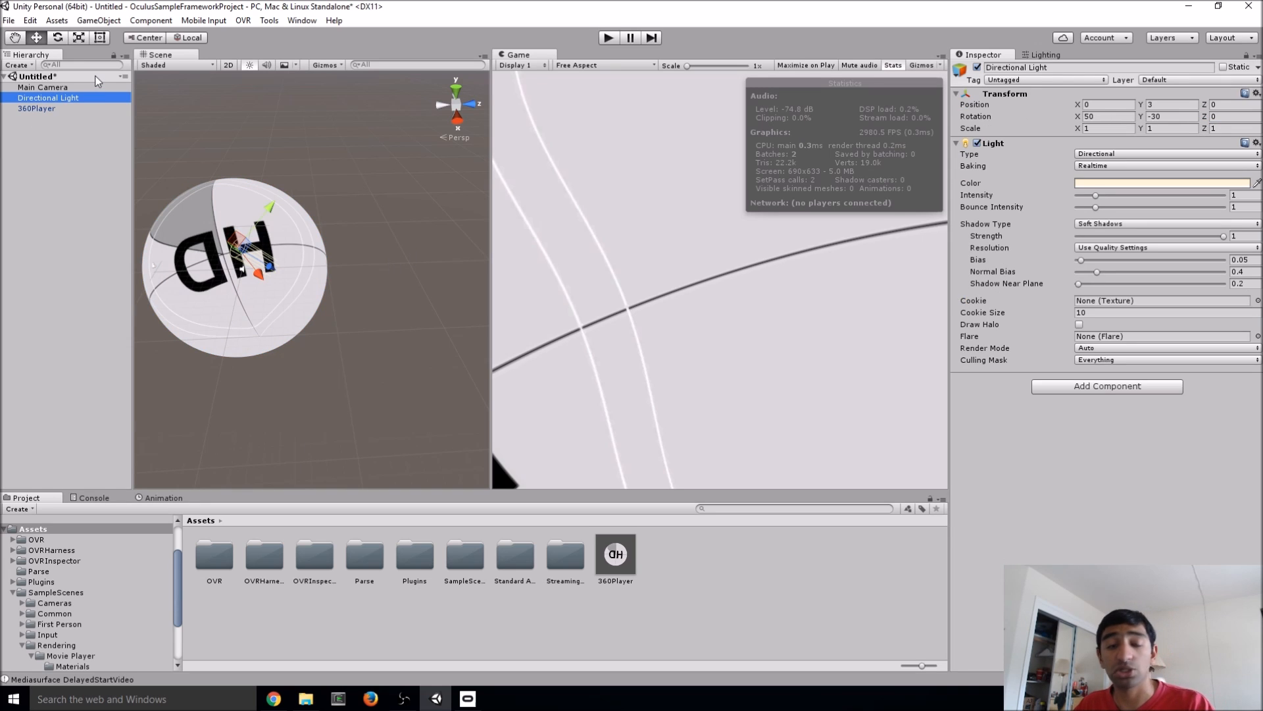
{"action": "key", "text": "Delete"}
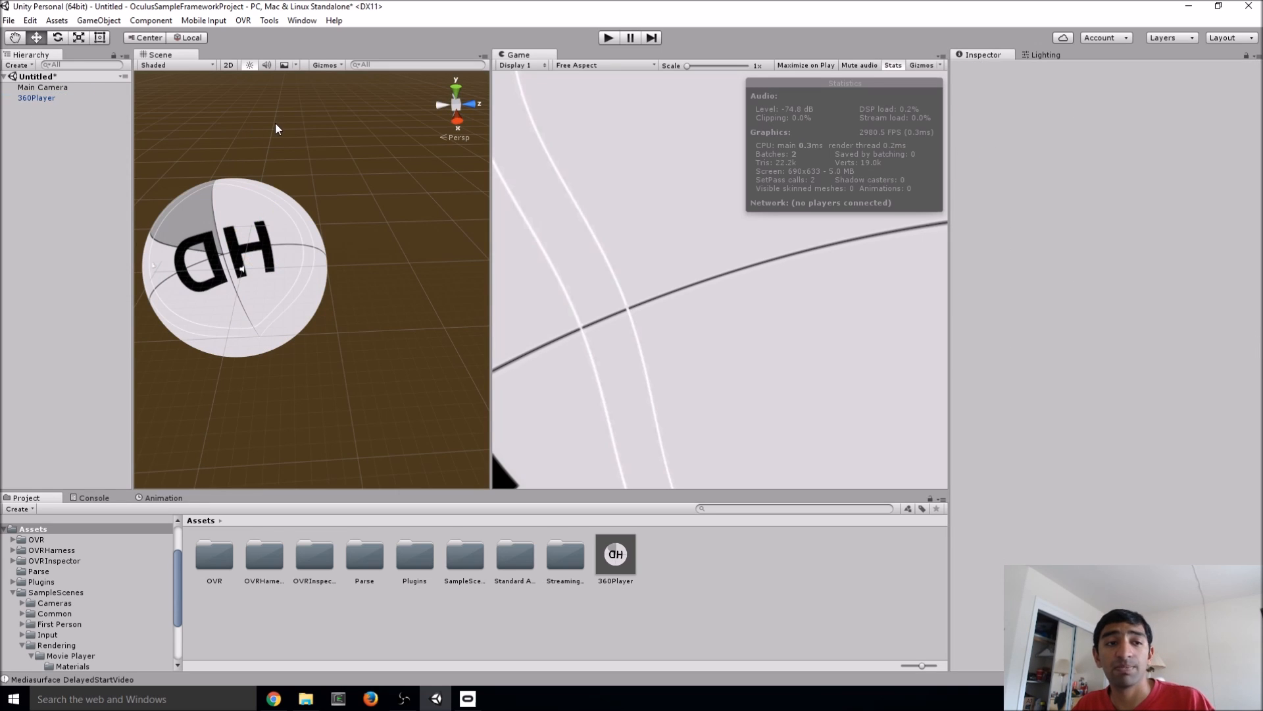
{"action": "left_click", "coordinate": [30, 96]}
{"action": "scroll", "coordinate": [1058, 230], "scroll_direction": "down", "scroll_amount": 6}
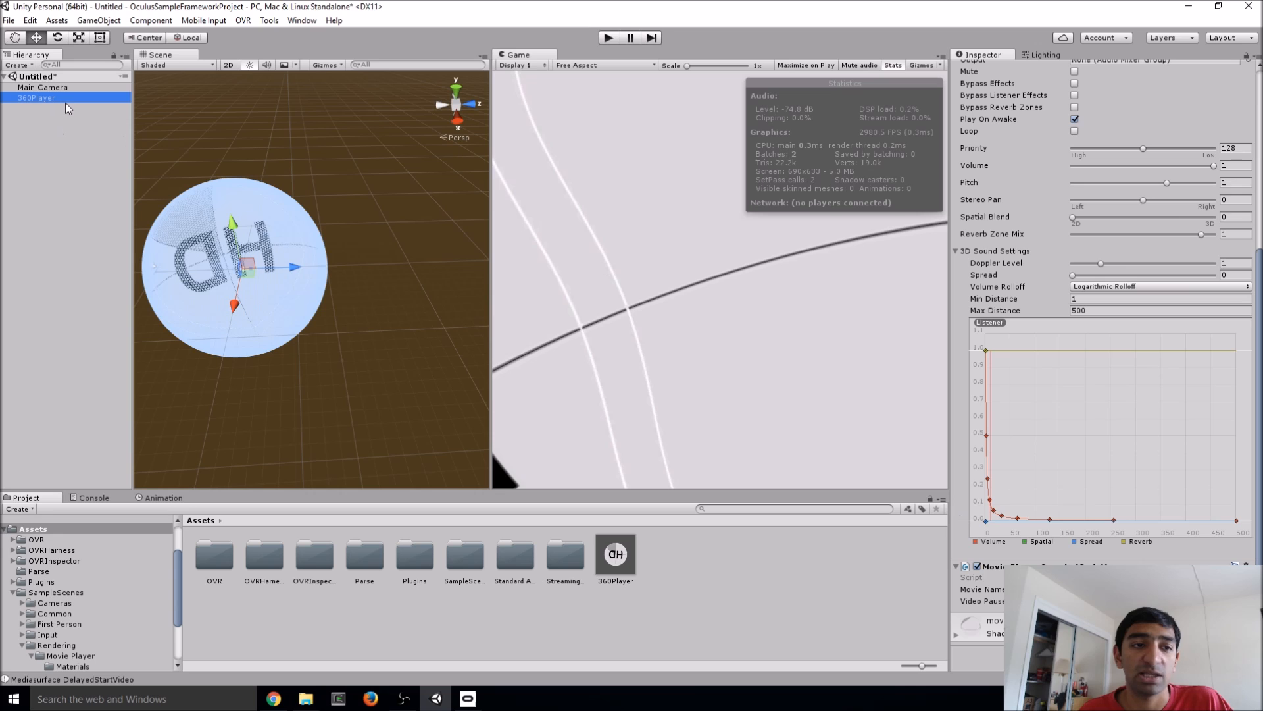
Centre the Main Camera inside the sphere by setting its Y and Z positions to 0.
{"action": "left_click", "coordinate": [49, 88]}
{"action": "key", "text": "f"}
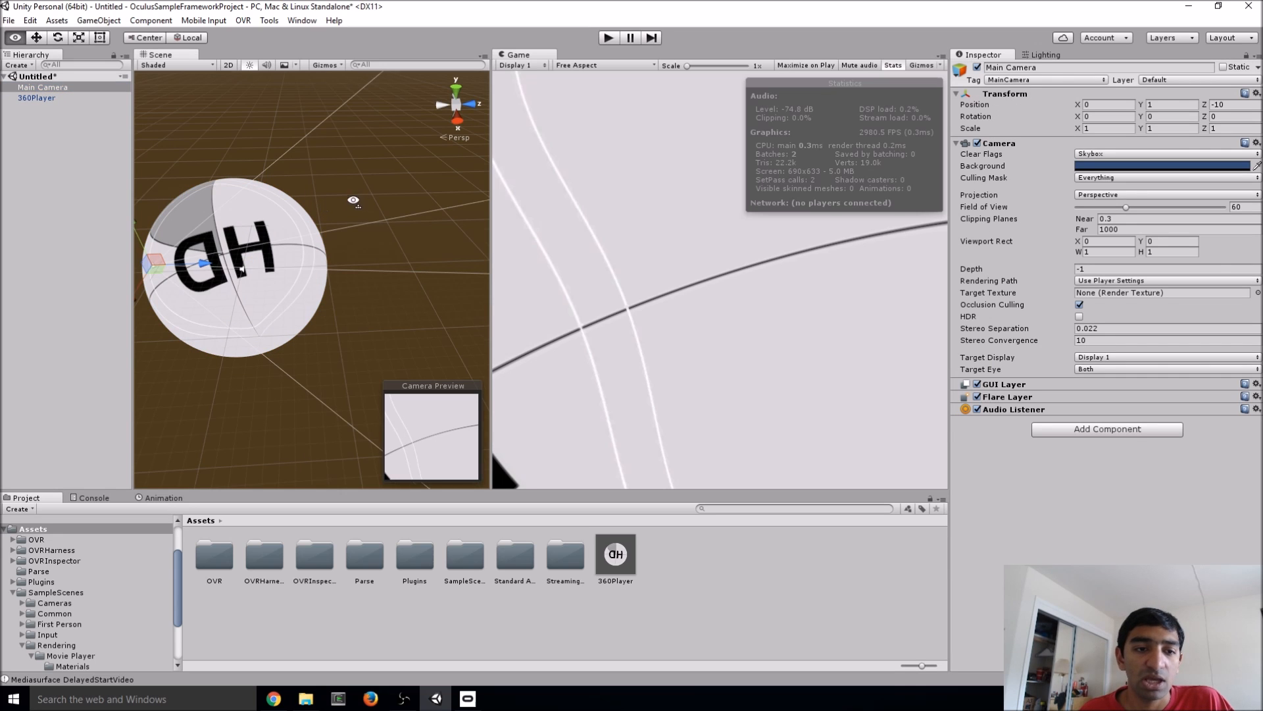
{"action": "left_click", "coordinate": [1171, 103]}
{"action": "type", "text": "0"}
{"action": "key", "text": "Tab"}
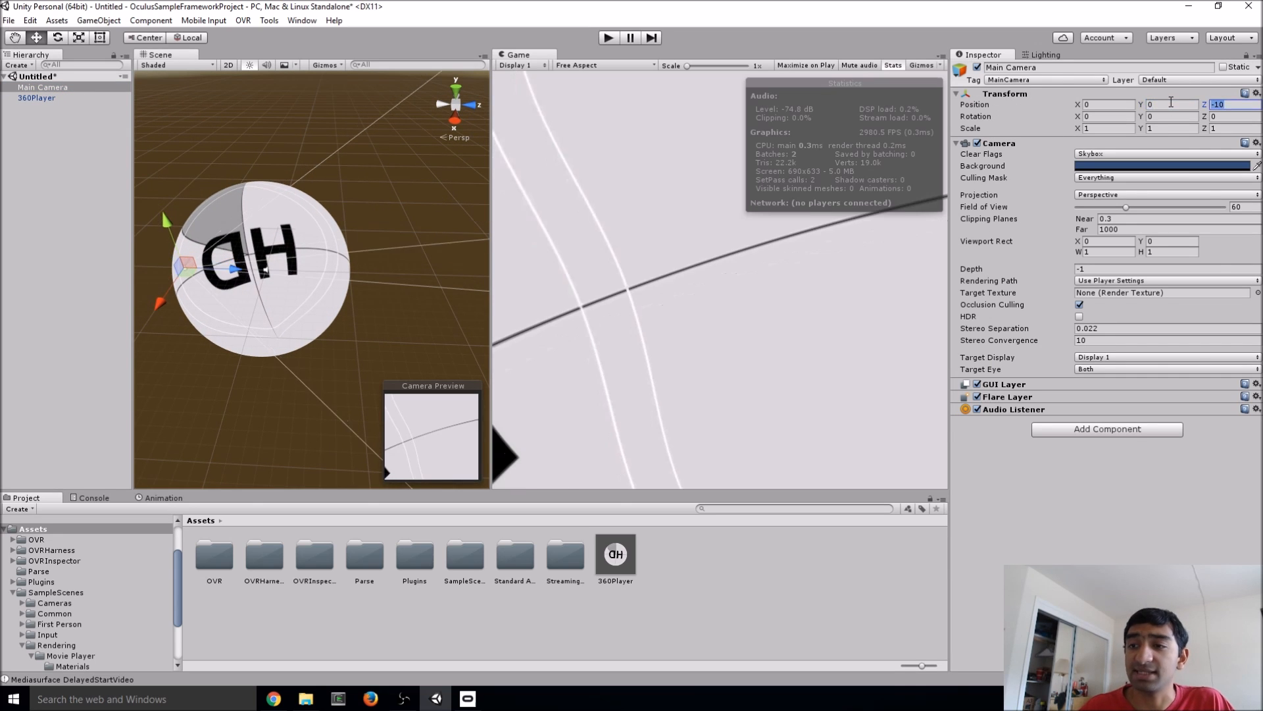
{"action": "type", "text": "0"}
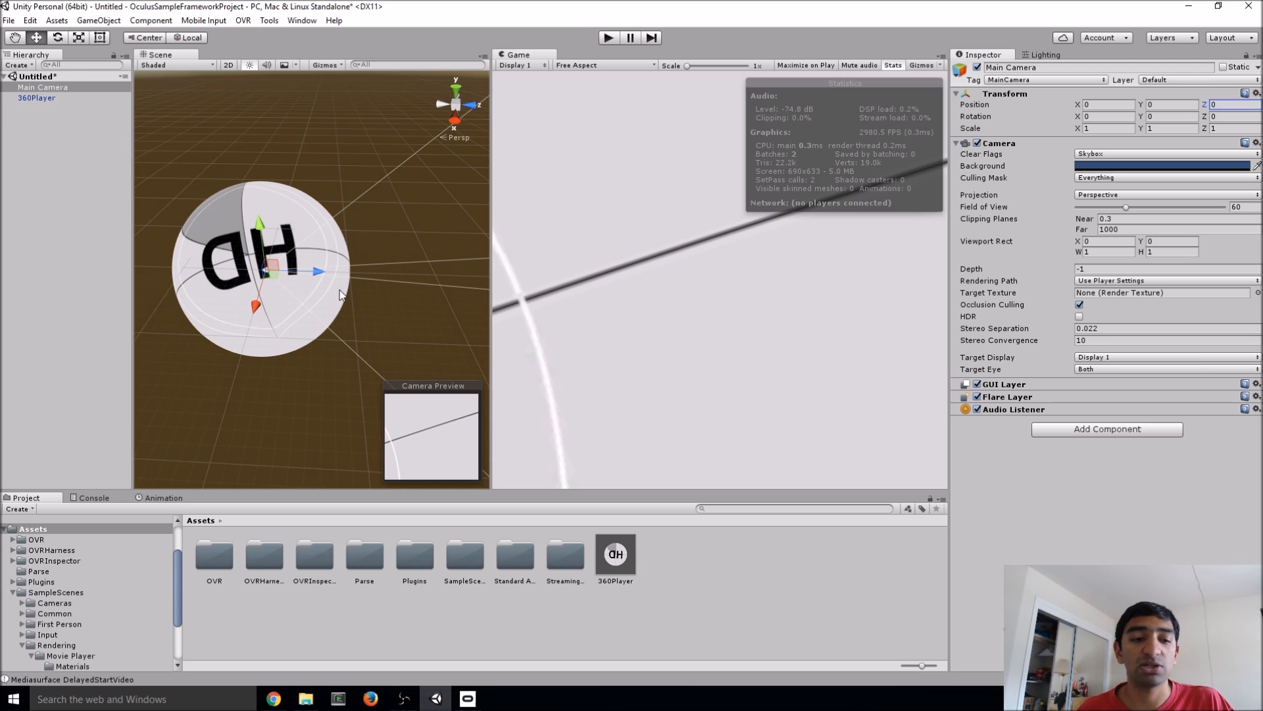
Move the Movie Player folder out of SampleScenes/Rendering into the root Assets folder.
{"action": "left_click", "coordinate": [15, 593]}
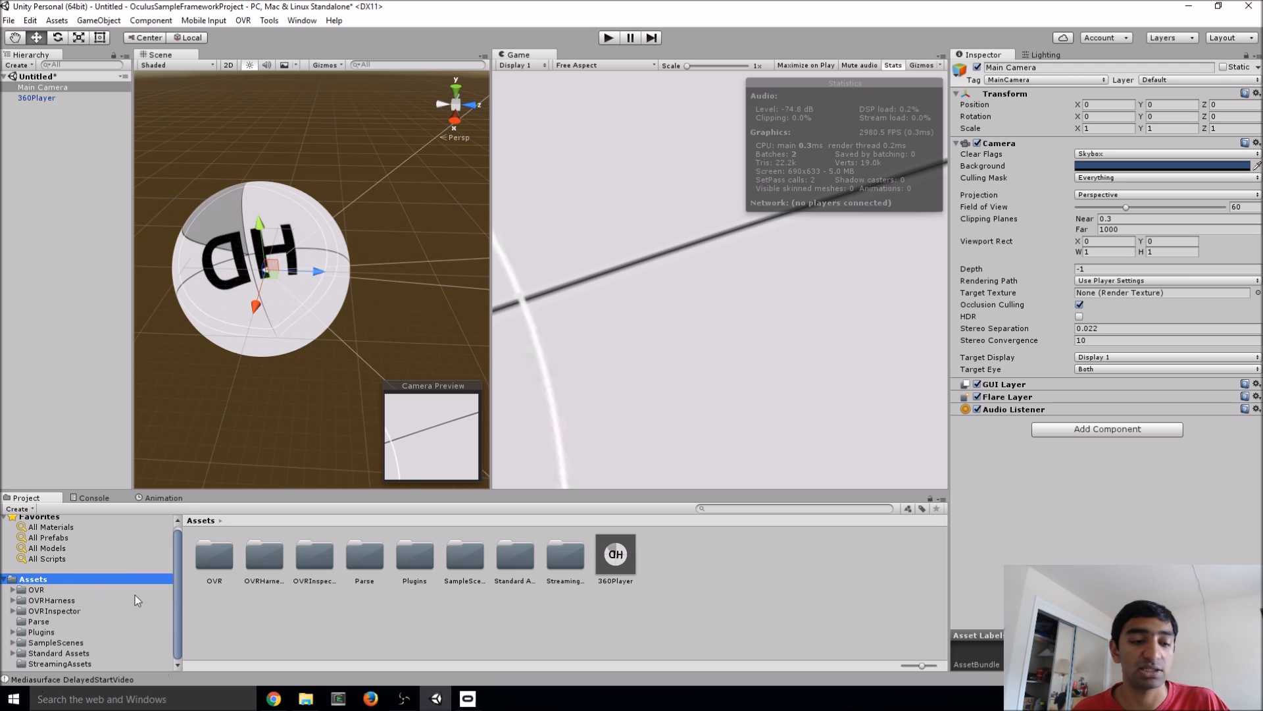
{"action": "left_click", "coordinate": [12, 643]}
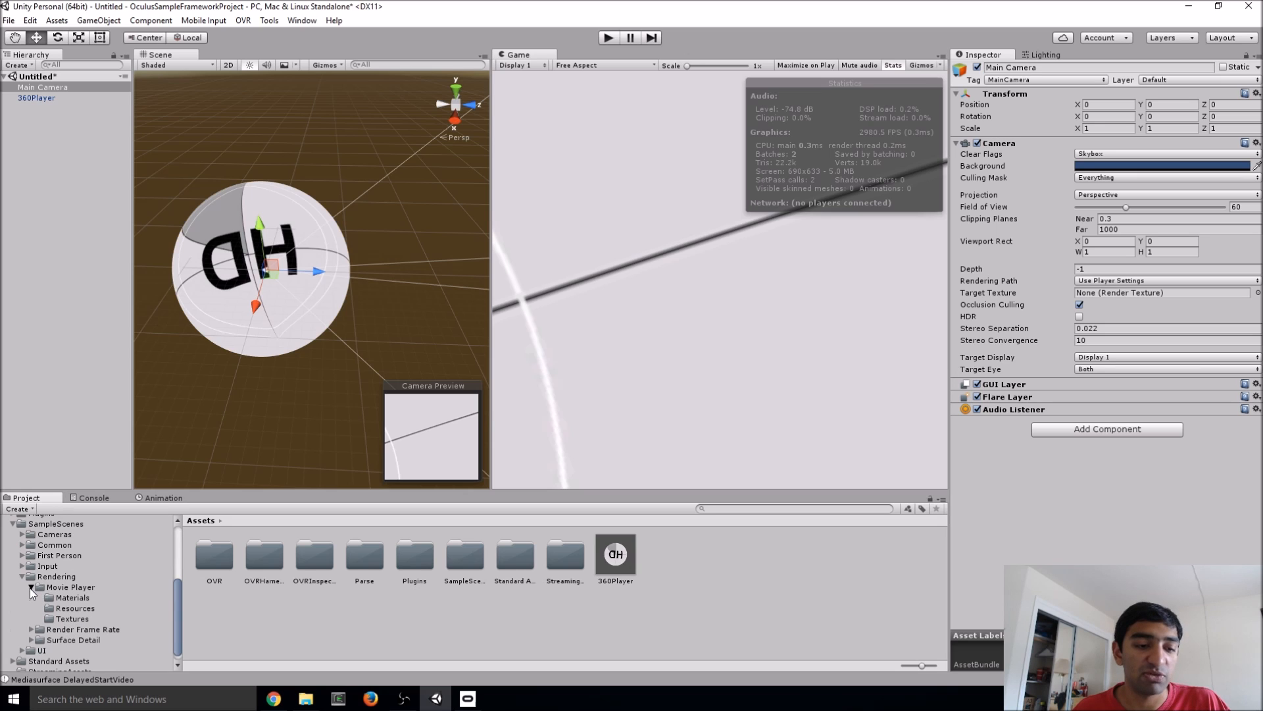
{"action": "scroll", "coordinate": [33, 587], "scroll_direction": "up", "scroll_amount": 5}
{"action": "scroll", "coordinate": [71, 644], "scroll_direction": "down", "scroll_amount": 1}
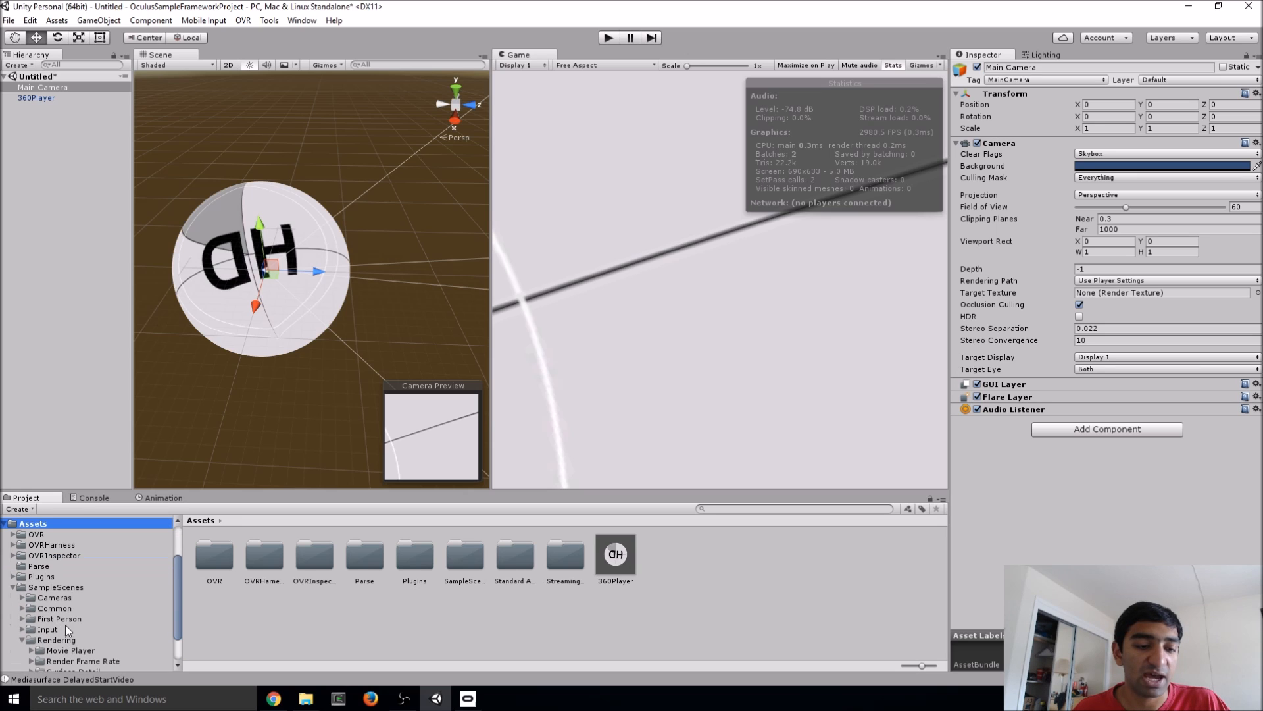
{"action": "left_click_drag", "start_coordinate": [75, 651], "coordinate": [49, 537]}
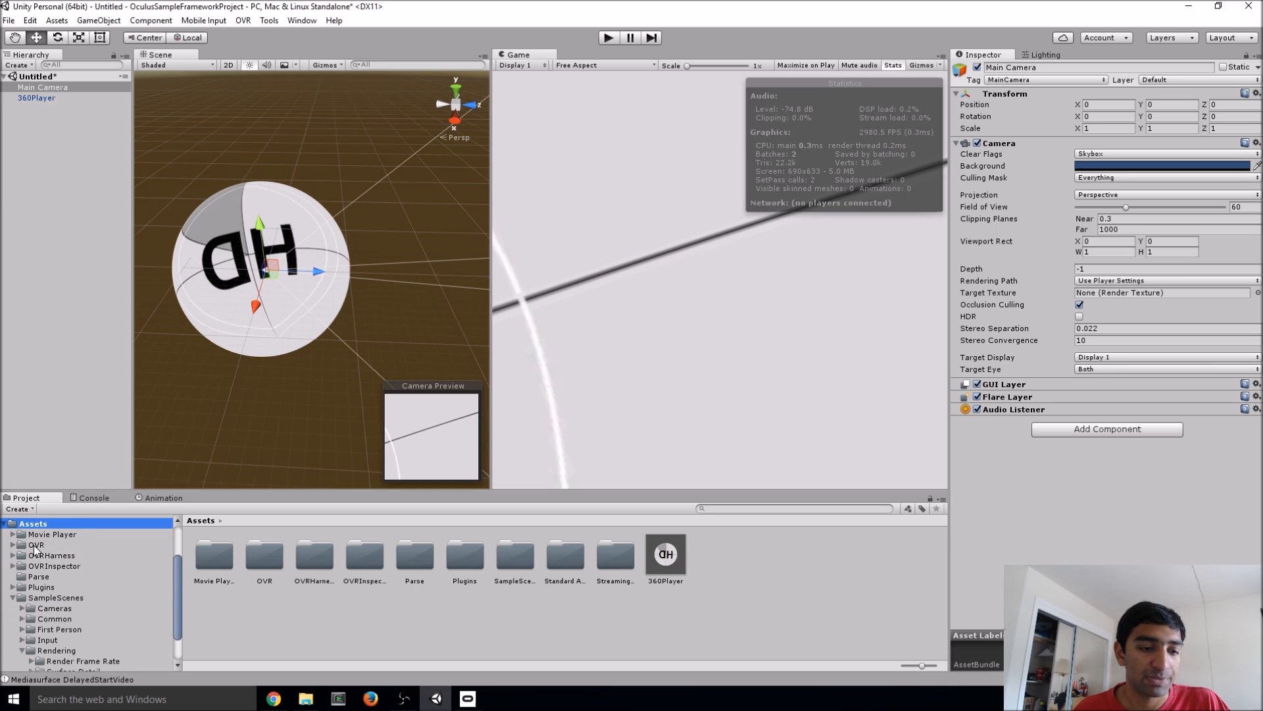
Delete the OVR, OVRHarness, OVRInspector and Parse folders from the project's assets.
{"action": "left_click", "coordinate": [34, 545]}
{"action": "left_click", "coordinate": [33, 577], "text": "shift"}
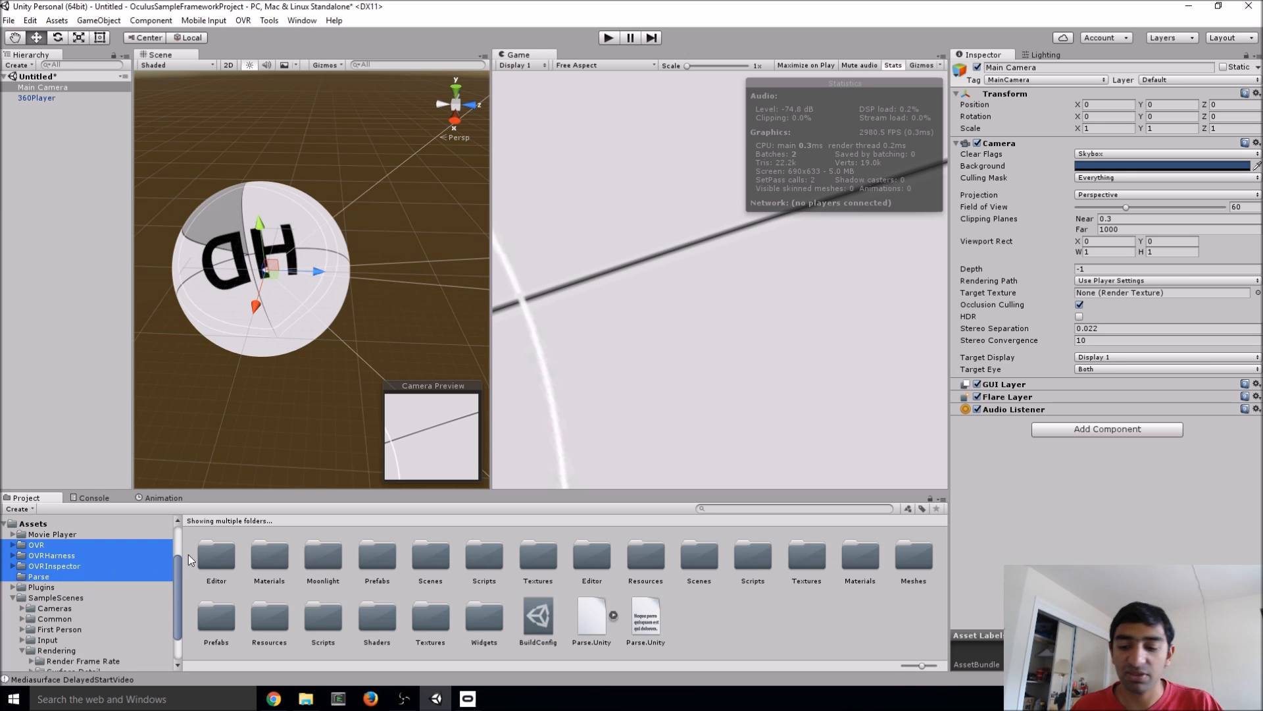
{"action": "key", "text": "Delete"}
{"action": "left_click", "coordinate": [656, 384]}
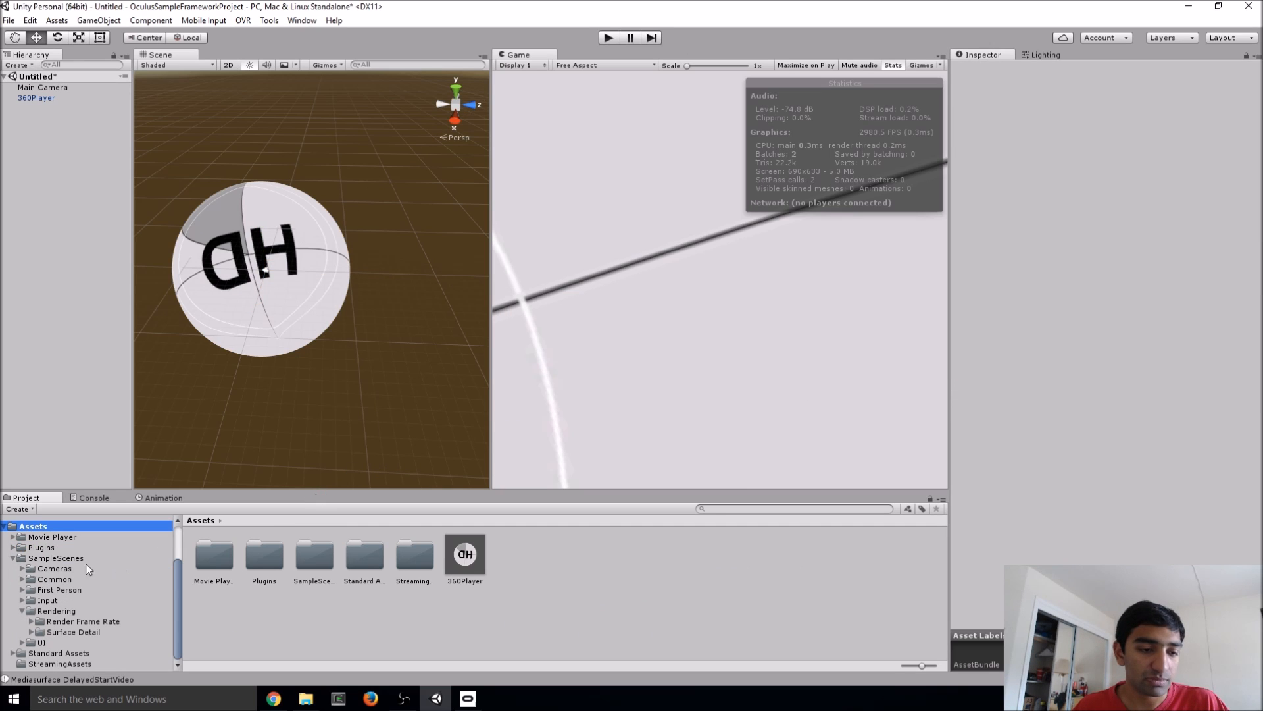
Delete the SampleScenes and Standard Assets folders from the project.
{"action": "left_click", "coordinate": [13, 558]}
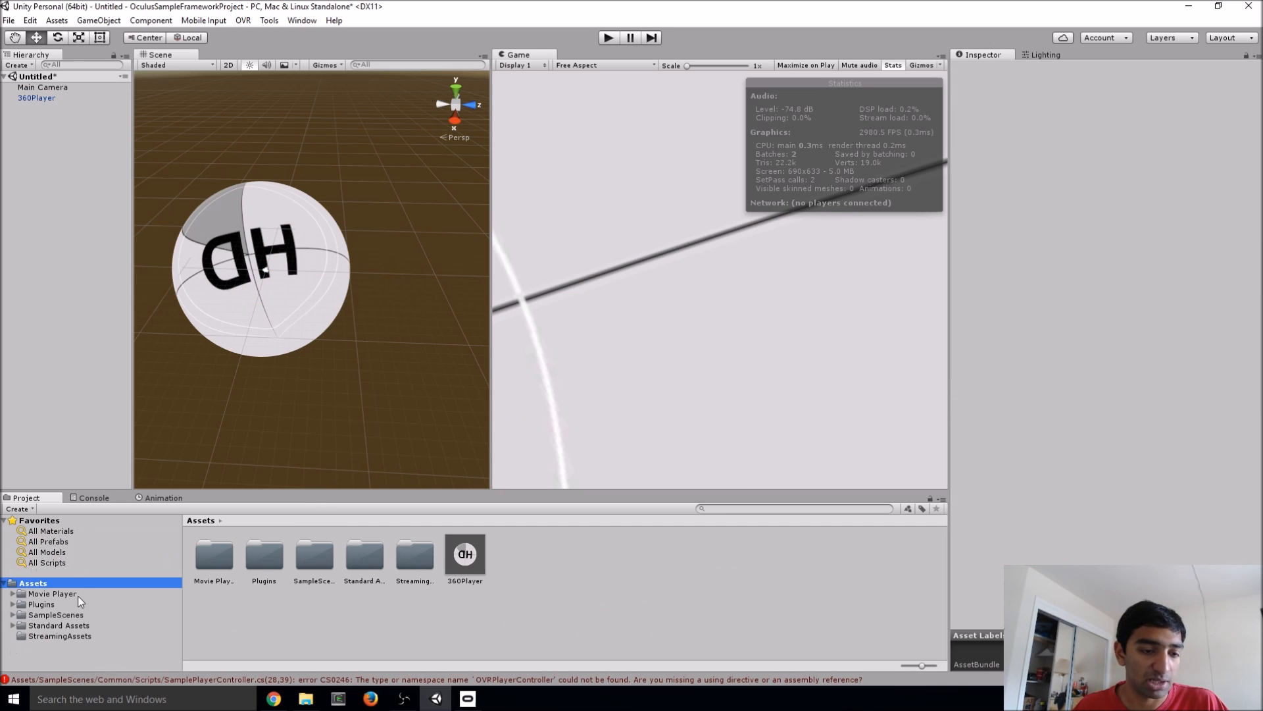
{"action": "left_click", "coordinate": [73, 614]}
{"action": "left_click", "coordinate": [64, 624], "text": "ctrl"}
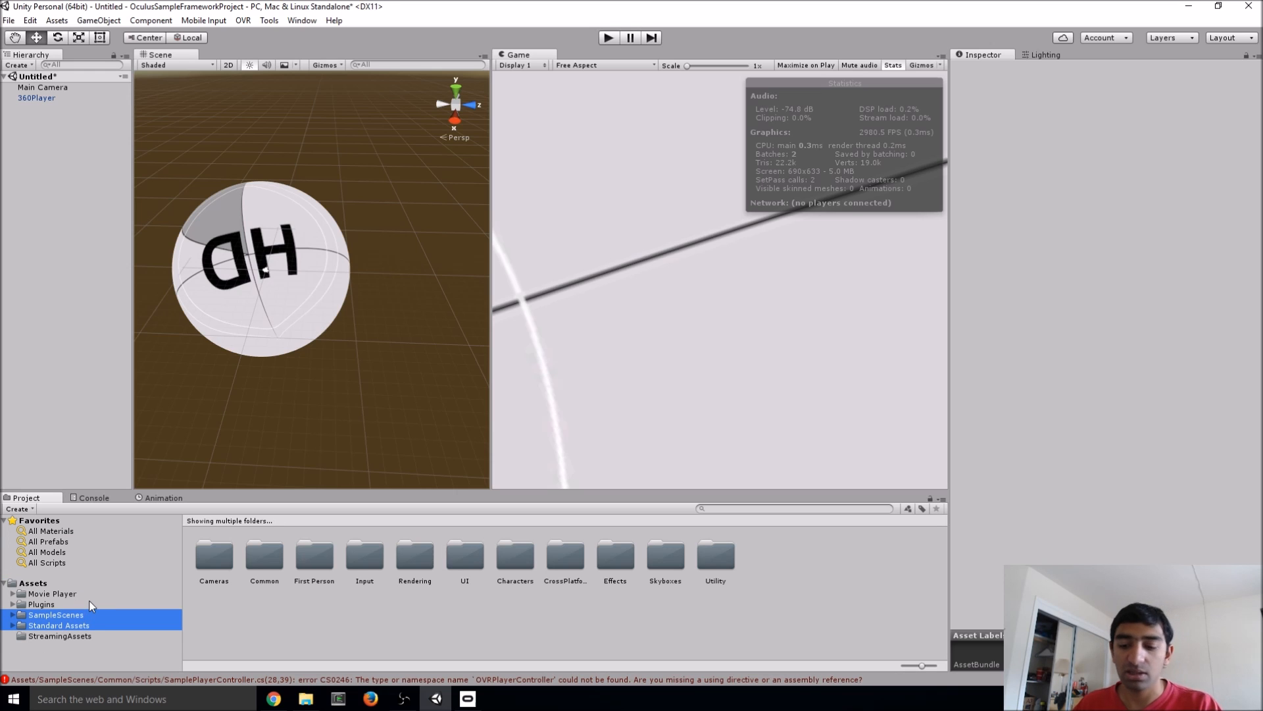
{"action": "key", "text": "Delete"}
{"action": "left_click", "coordinate": [667, 371]}
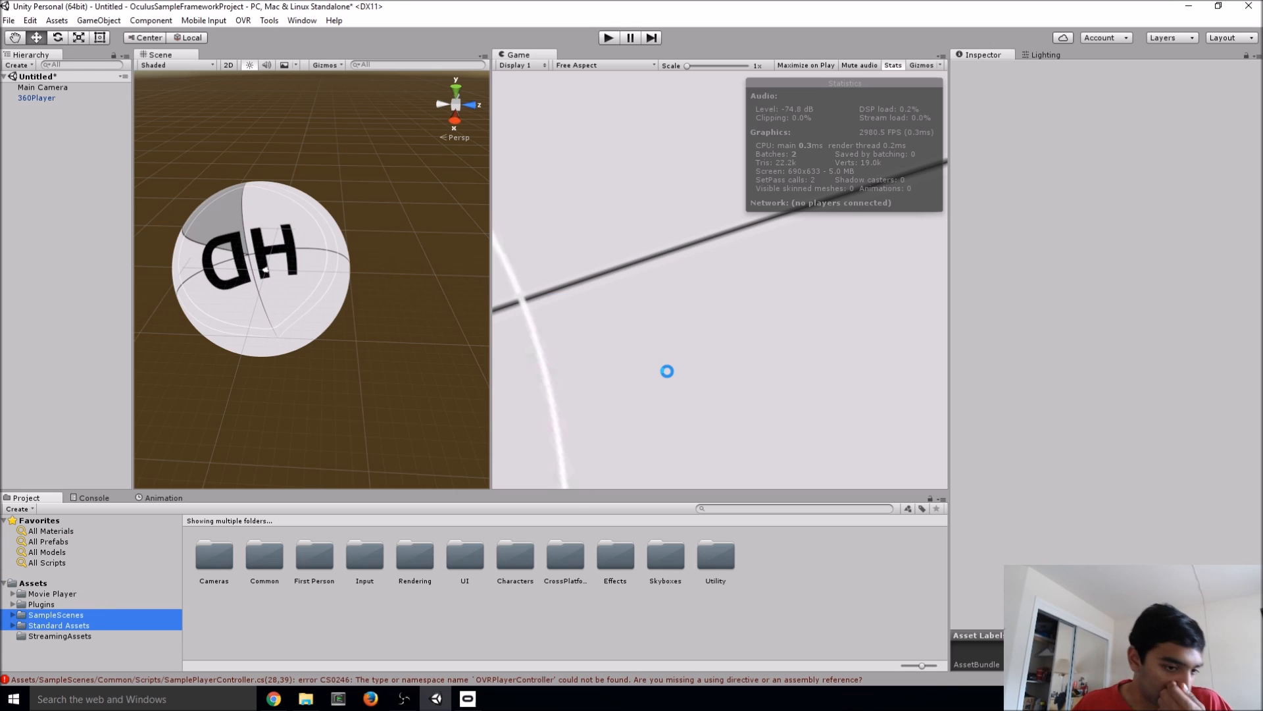
Examine the 360Player's Movie Player Sample settings and the two HenryShort video files in the StreamingAssets folder.
{"action": "left_click", "coordinate": [50, 101]}
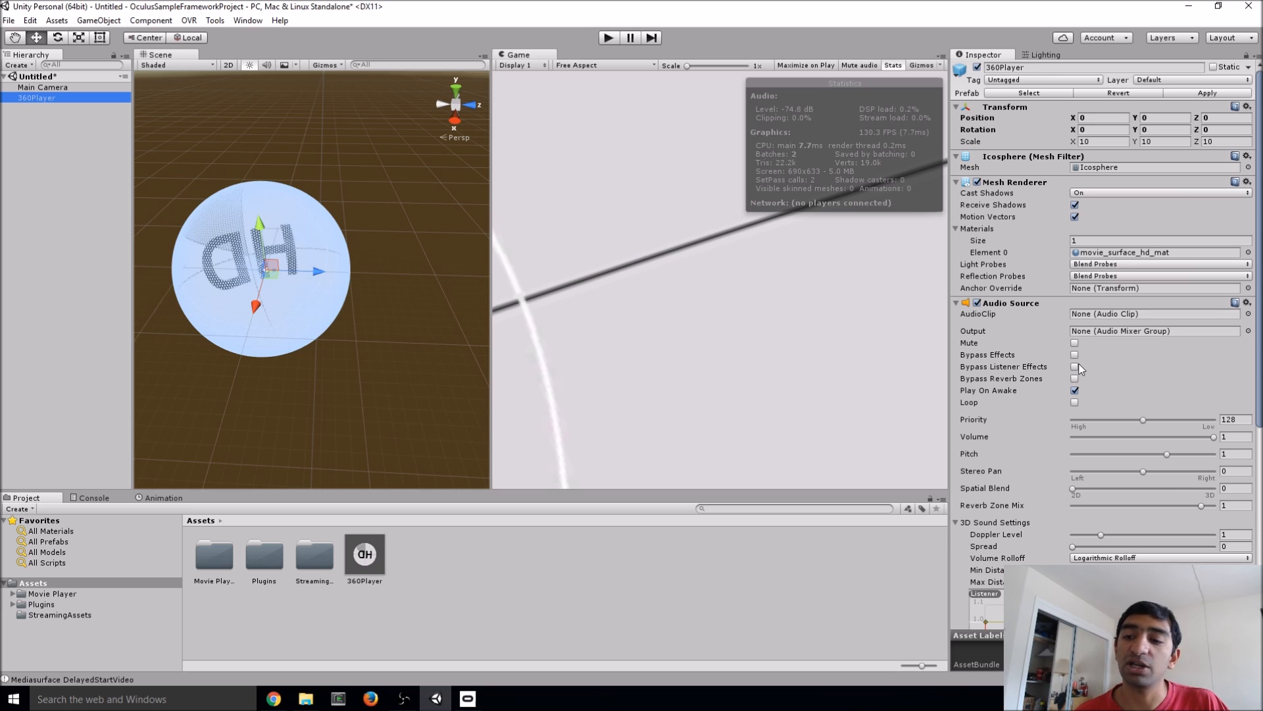
{"action": "scroll", "coordinate": [1111, 321], "scroll_direction": "down", "scroll_amount": 5}
{"action": "scroll", "coordinate": [1111, 321], "scroll_direction": "down", "scroll_amount": 2}
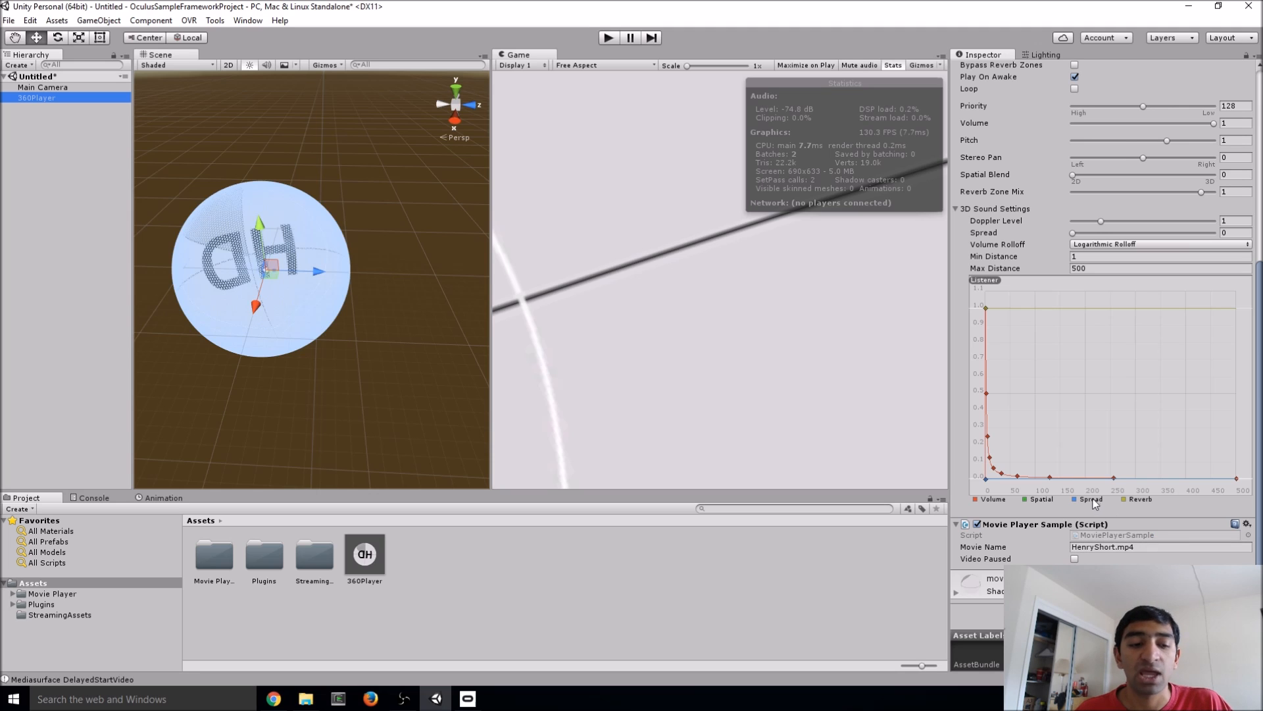
{"action": "left_click", "coordinate": [78, 612]}
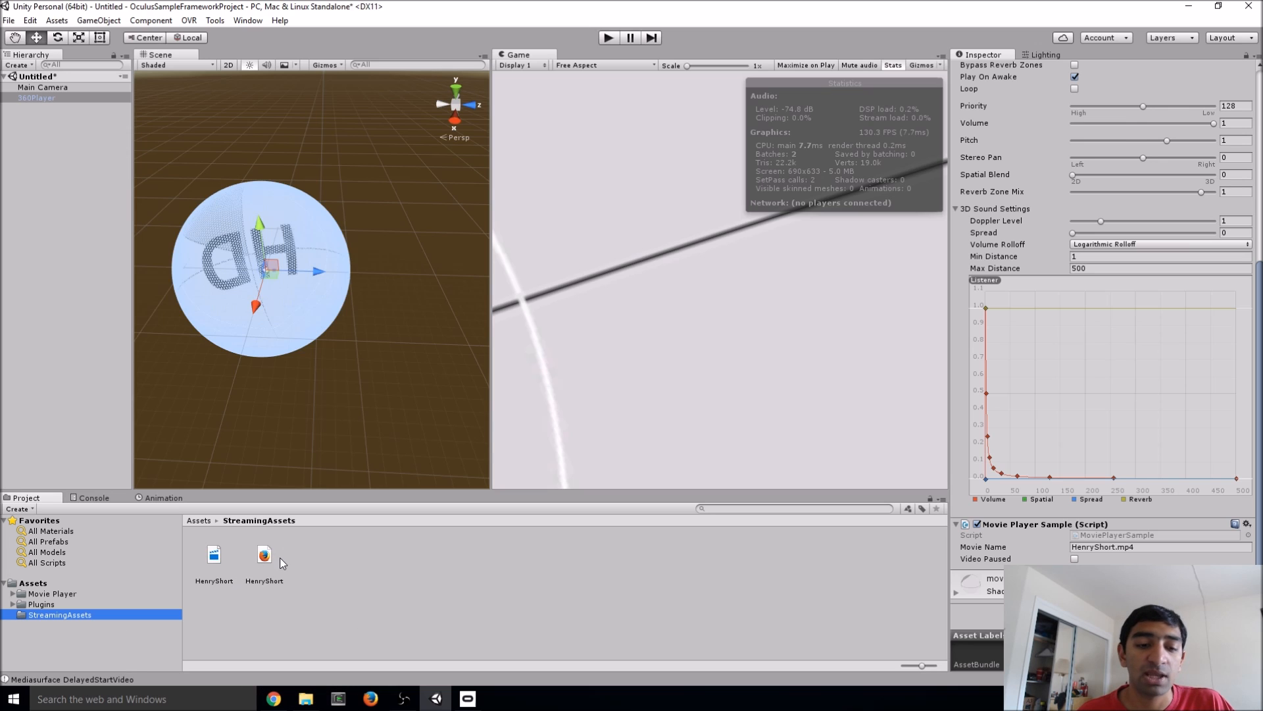
{"action": "left_click", "coordinate": [224, 560]}
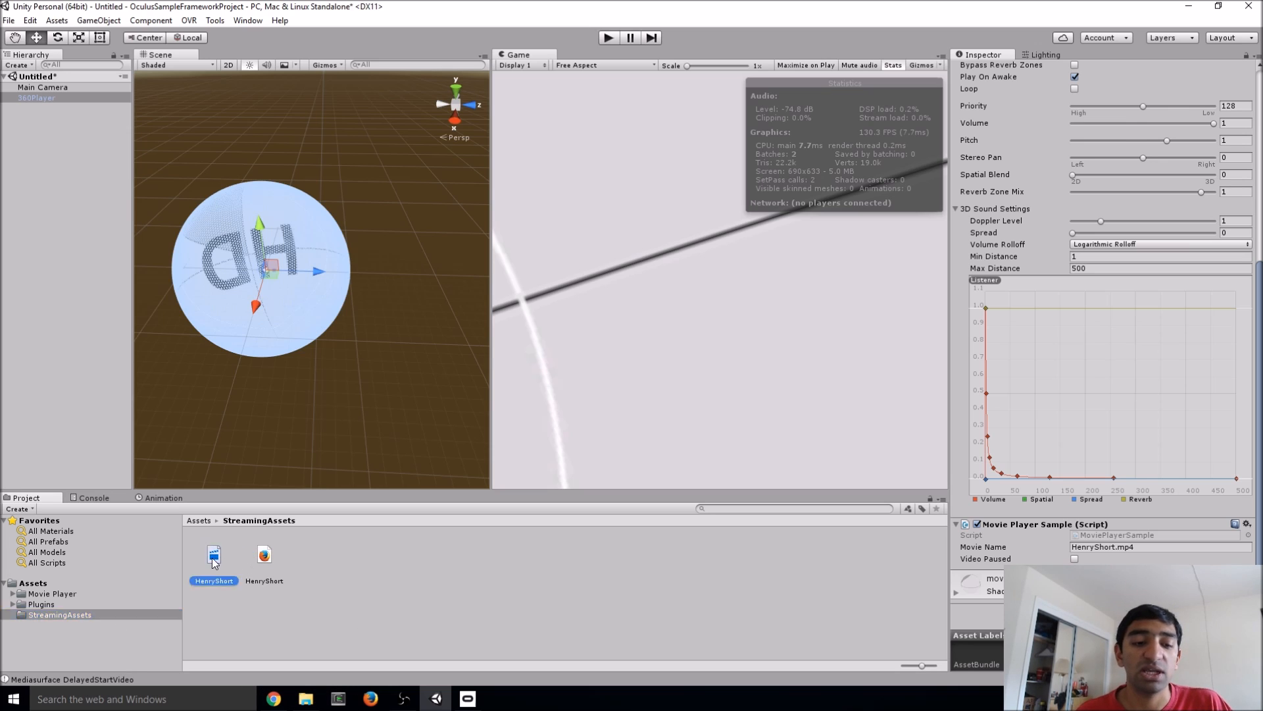
{"action": "left_click", "coordinate": [264, 565]}
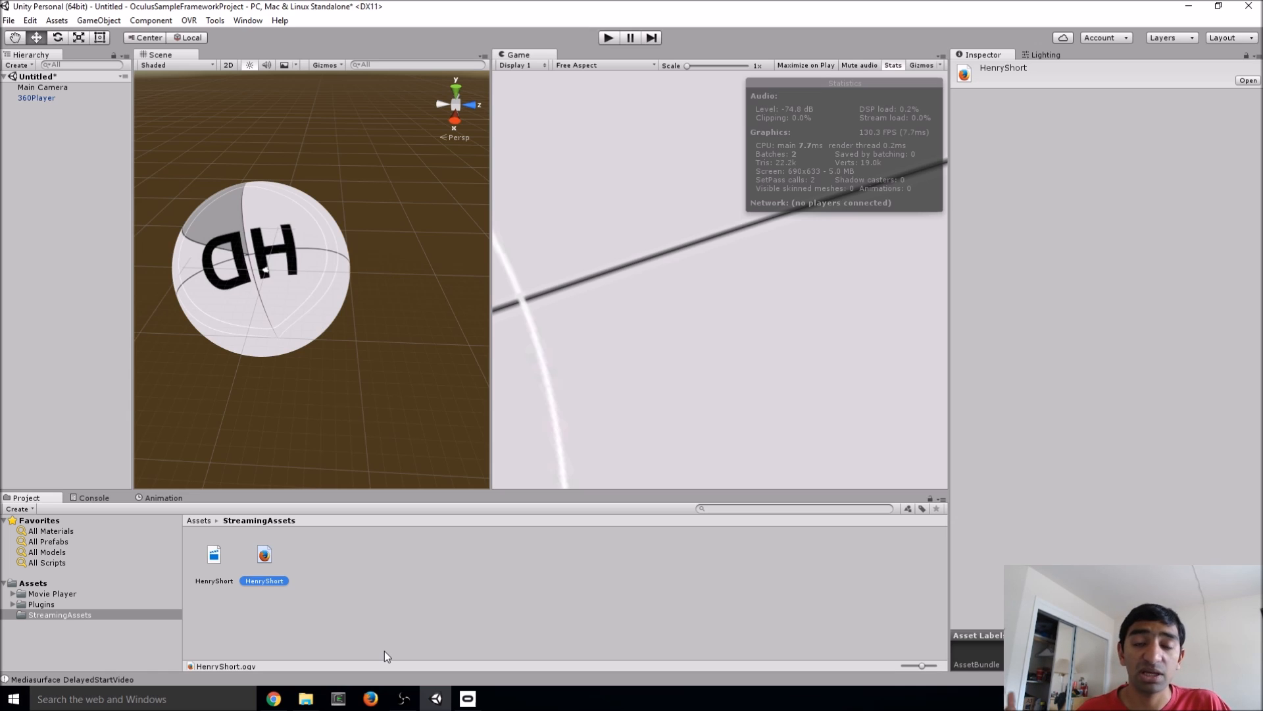
{"action": "left_click", "coordinate": [38, 97]}
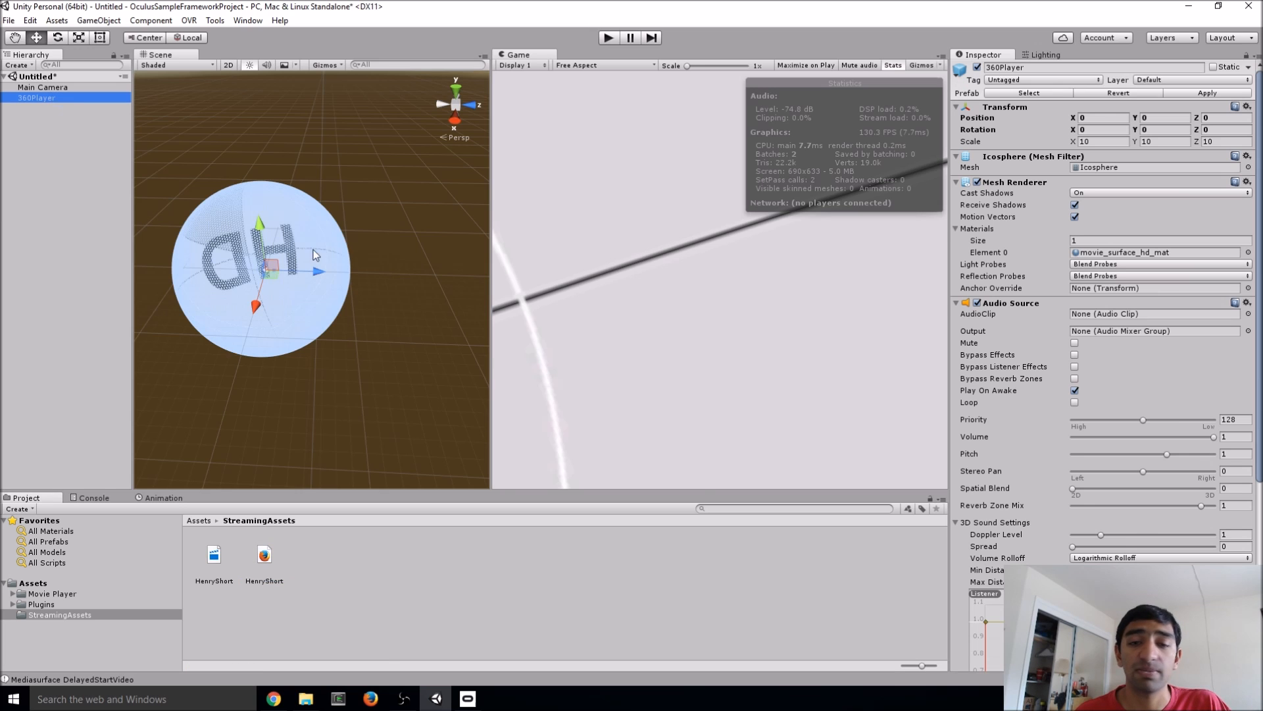
{"action": "scroll", "coordinate": [1125, 321], "scroll_direction": "down", "scroll_amount": 5}
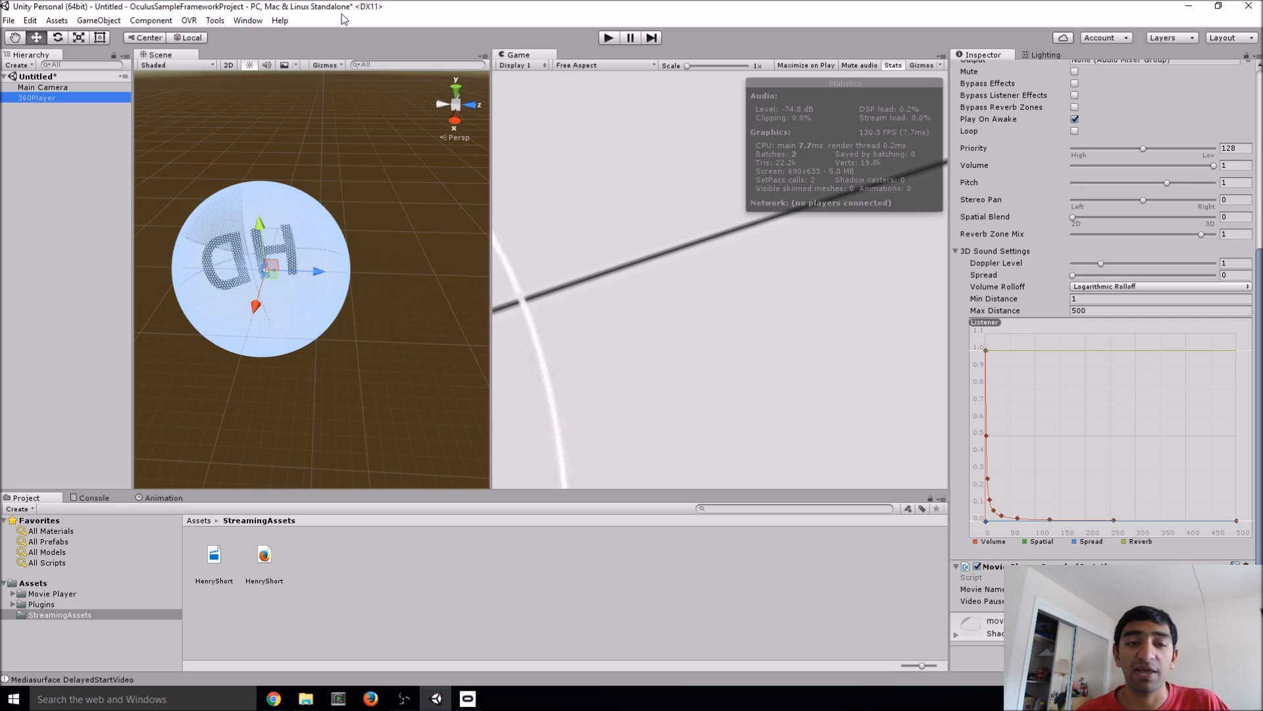
Switch to Chrome, show the 360PlayerPrototype repository on GitHub and read the usage instructions in its README.
{"action": "key", "text": "alt+Tab"}
{"action": "key", "text": "alt+Tab"}
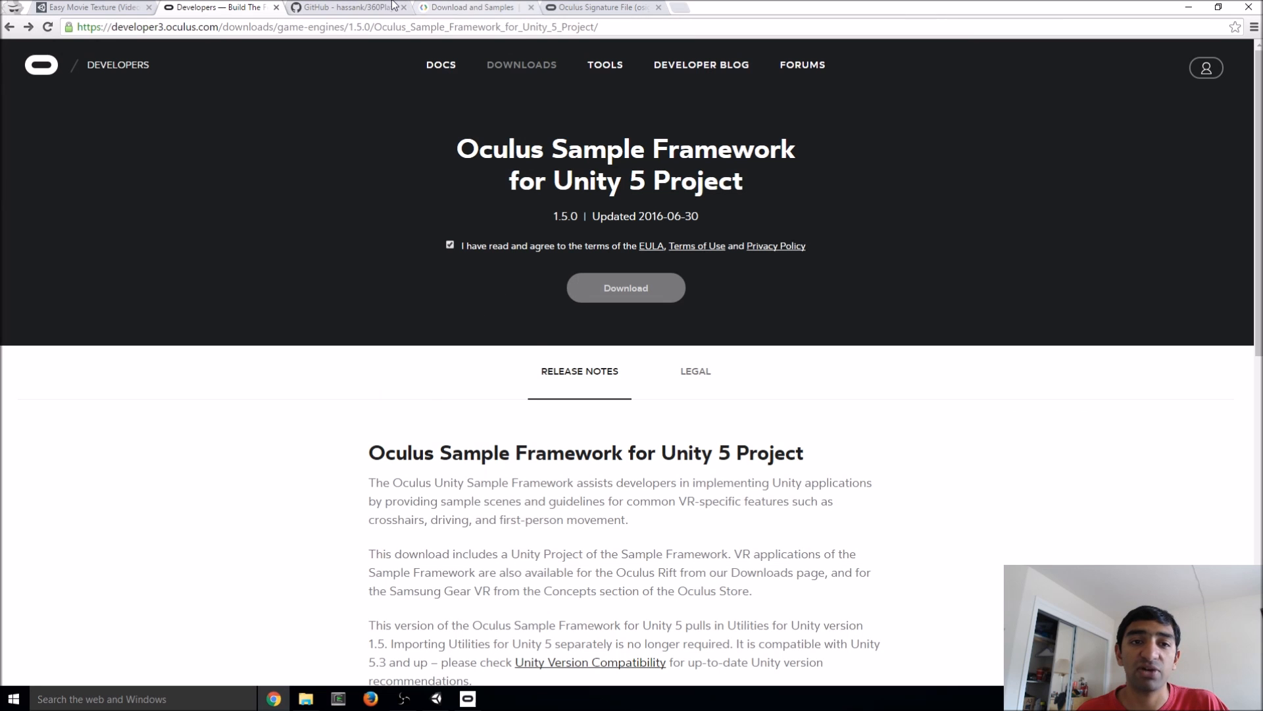
{"action": "left_click", "coordinate": [348, 7]}
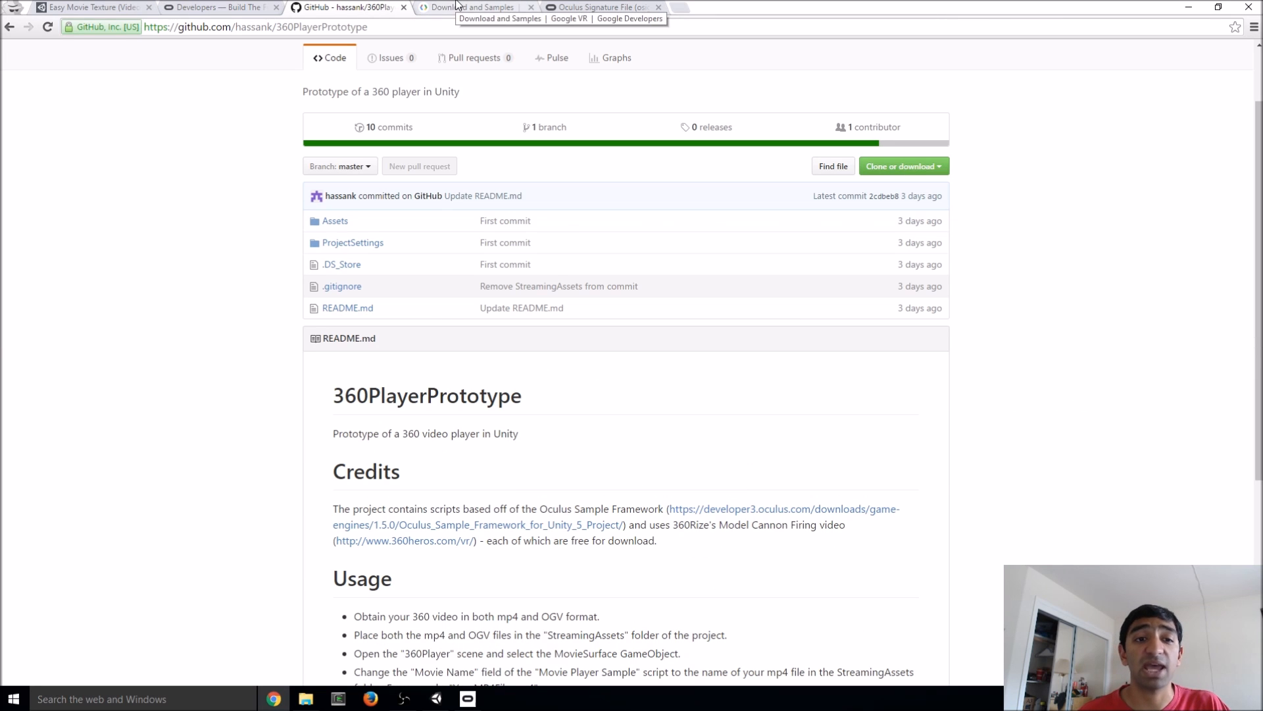
{"action": "scroll", "coordinate": [521, 268], "scroll_direction": "up", "scroll_amount": 1}
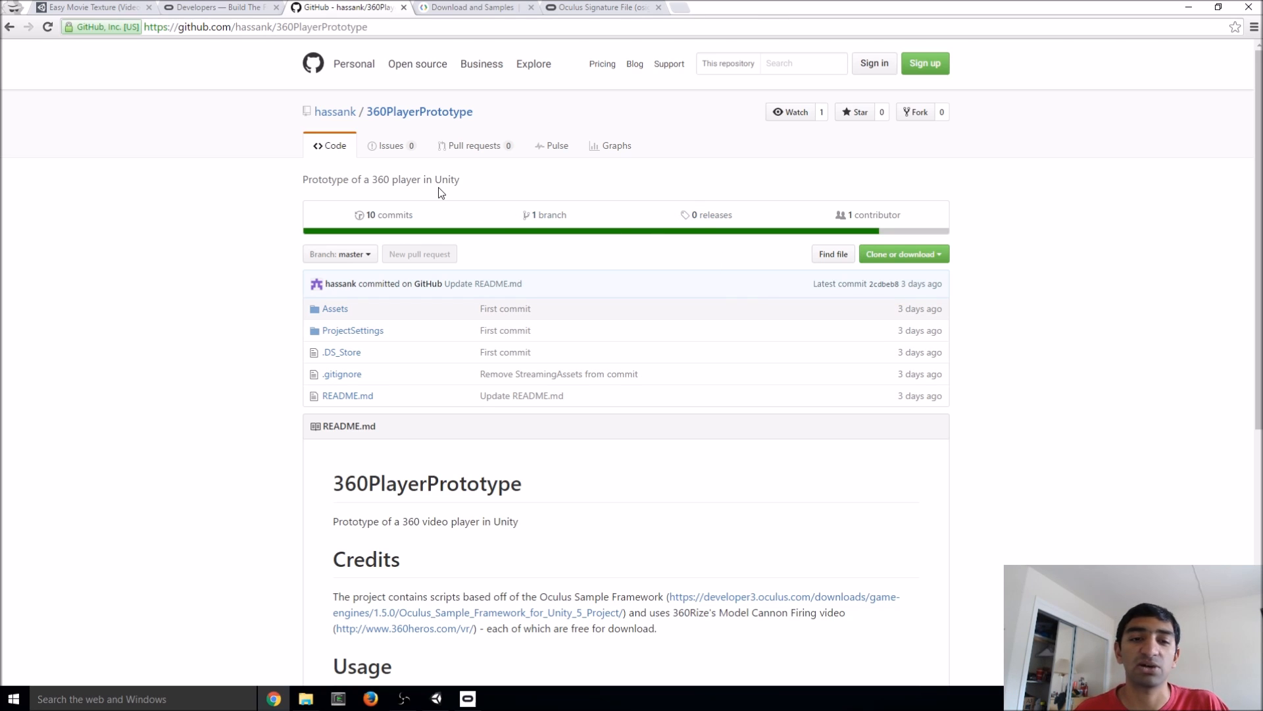
{"action": "scroll", "coordinate": [460, 200], "scroll_direction": "down", "scroll_amount": 4}
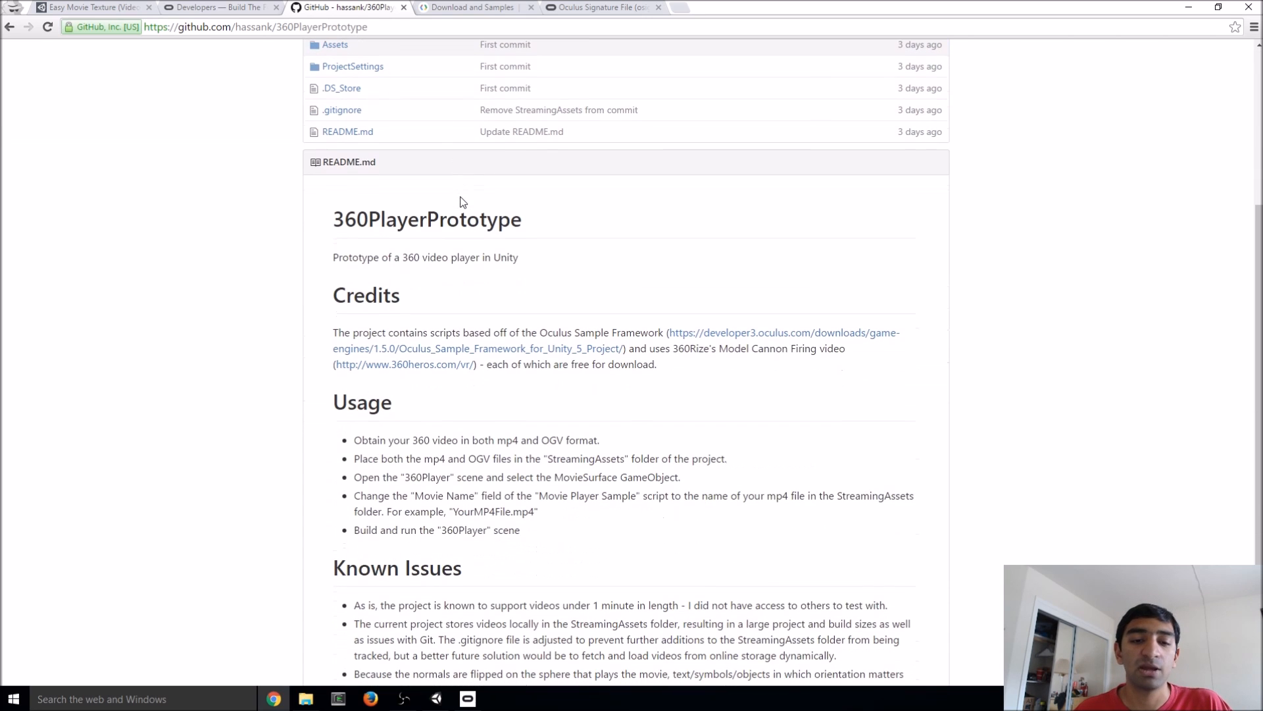
Copy both CannonFire video files from the 360PlayerVid folder in File Explorer into the Unity project's StreamingAssets folder.
{"action": "scroll", "coordinate": [533, 282], "scroll_direction": "up", "scroll_amount": 4}
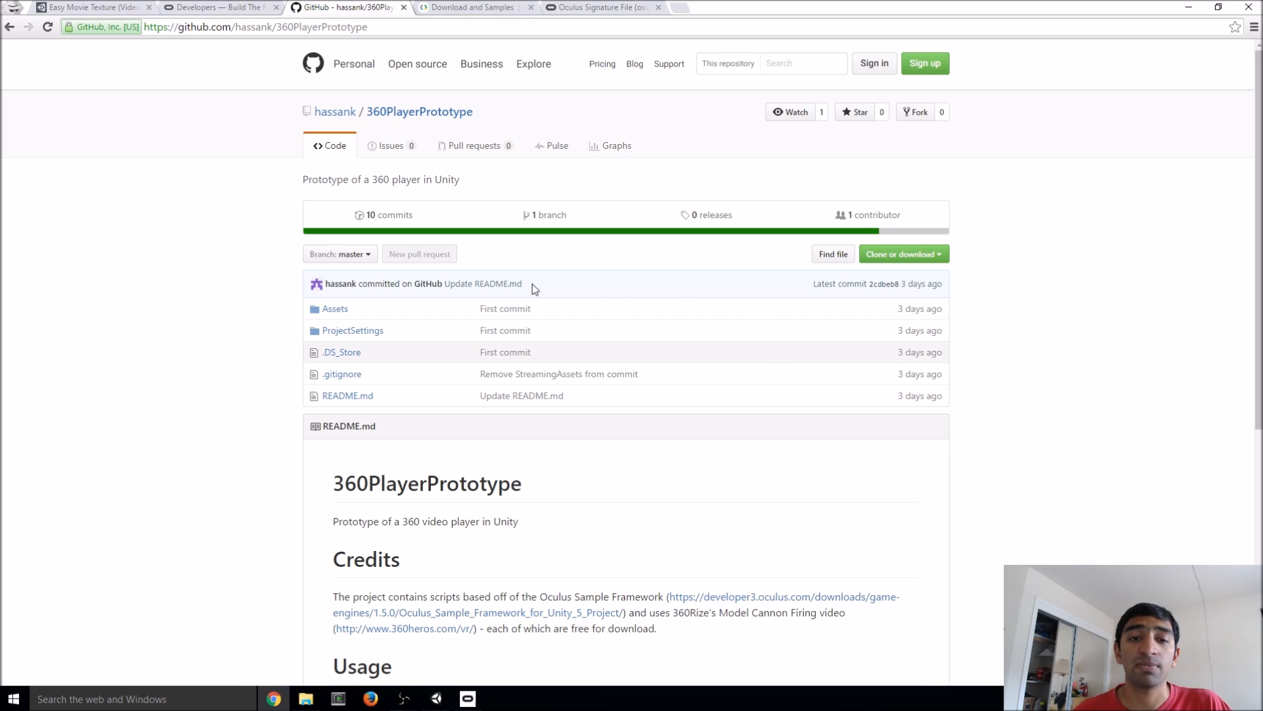
{"action": "key", "text": "alt+Tab"}
{"action": "left_click", "coordinate": [645, 333]}
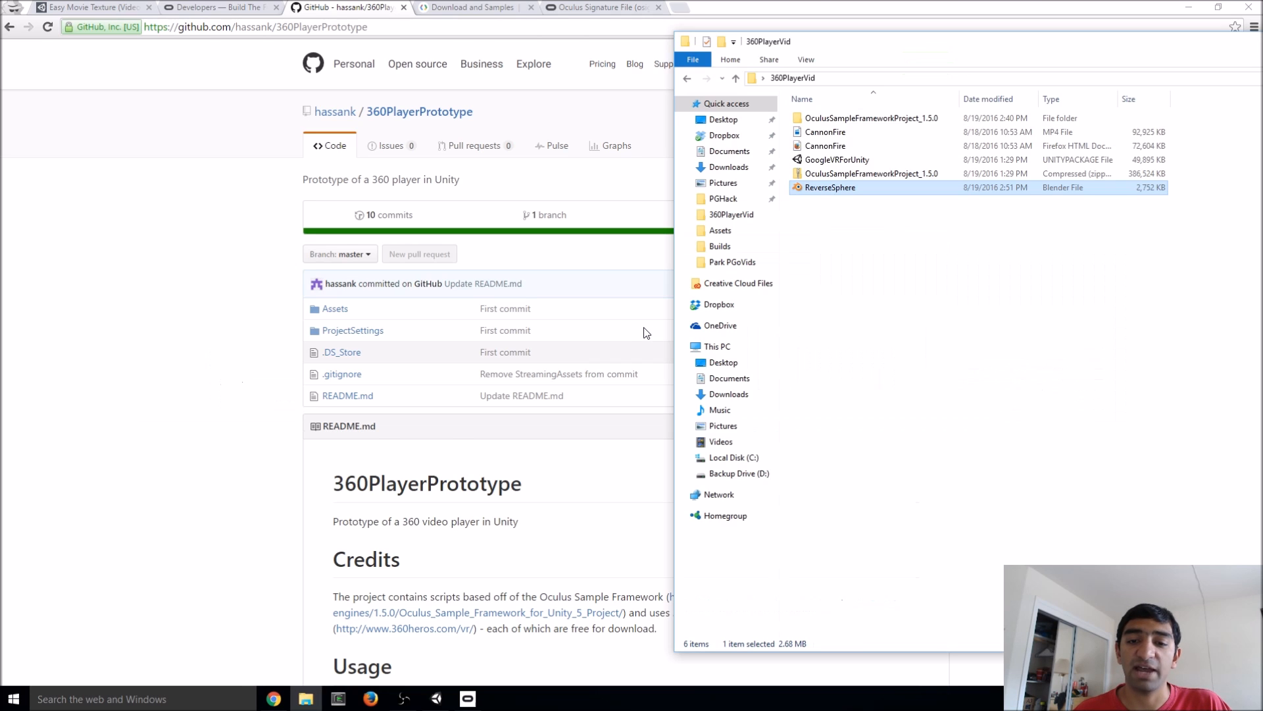
{"action": "left_click", "coordinate": [826, 145]}
{"action": "left_click", "coordinate": [837, 135], "text": "ctrl"}
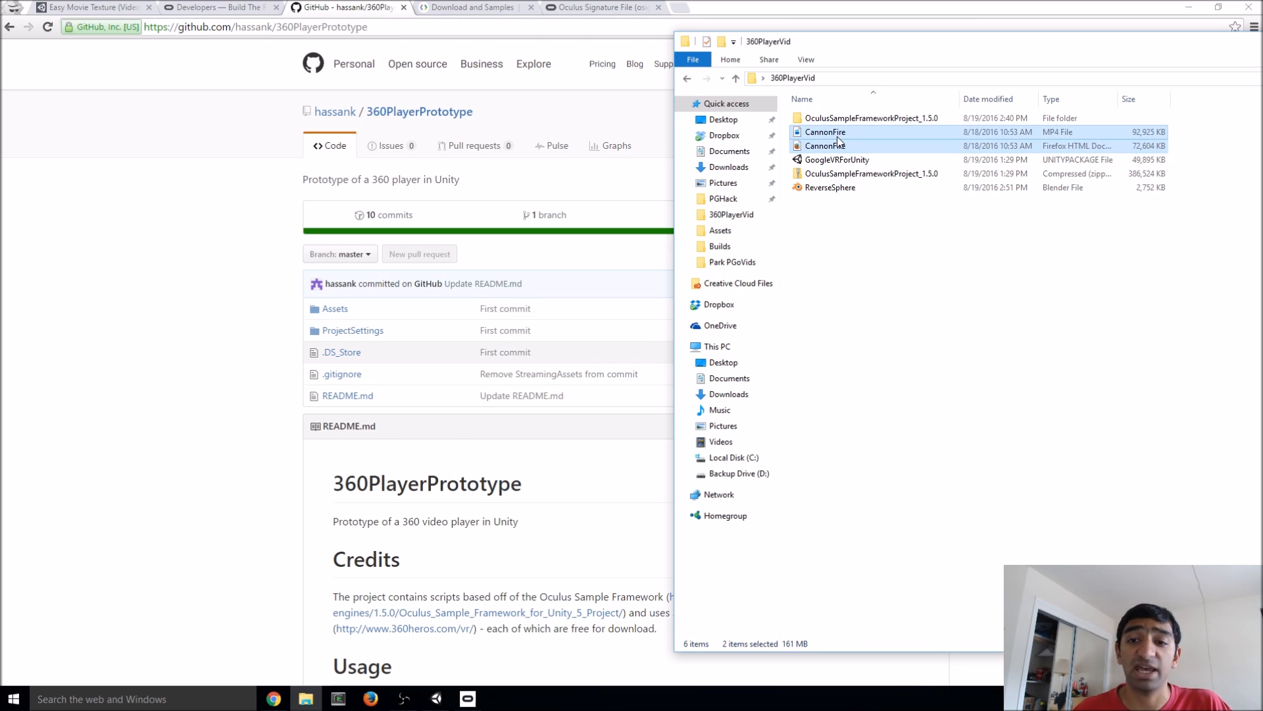
{"action": "key", "text": "alt+Tab"}
{"action": "left_click_drag", "start_coordinate": [831, 132], "coordinate": [807, 150]}
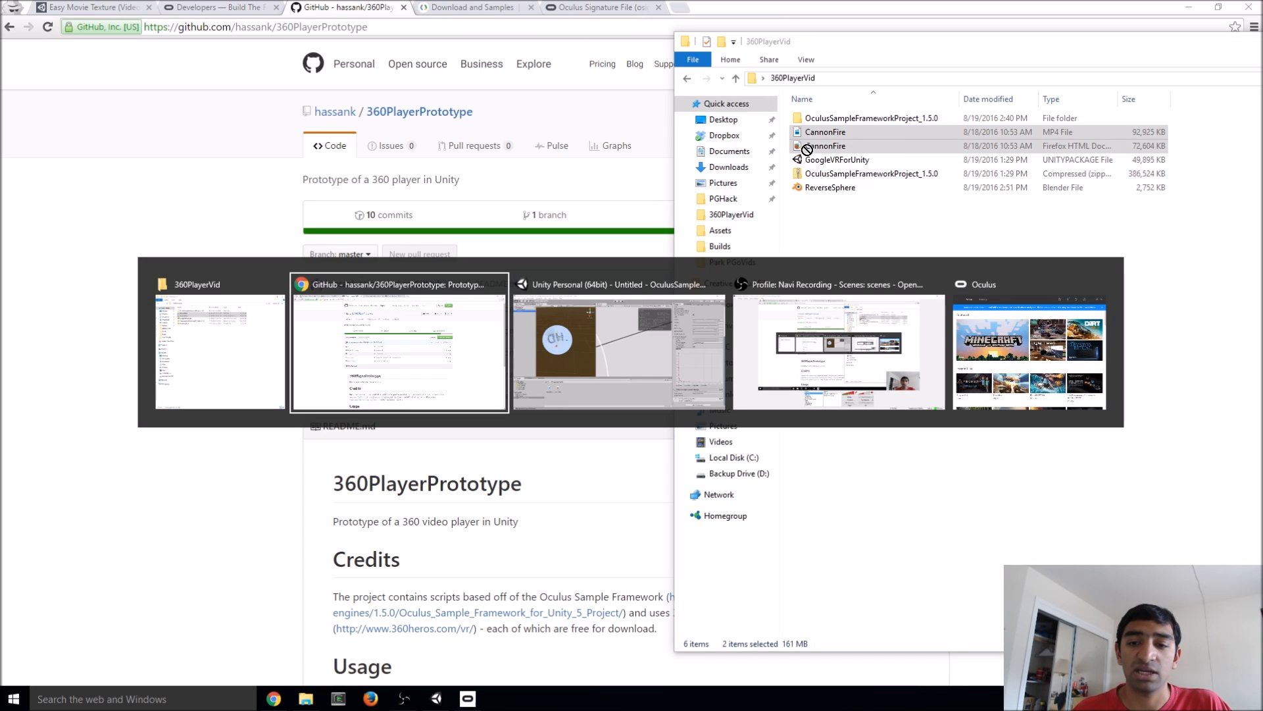
{"action": "key", "text": "alt+Tab"}
{"action": "left_click_drag", "start_coordinate": [807, 150], "coordinate": [383, 590]}
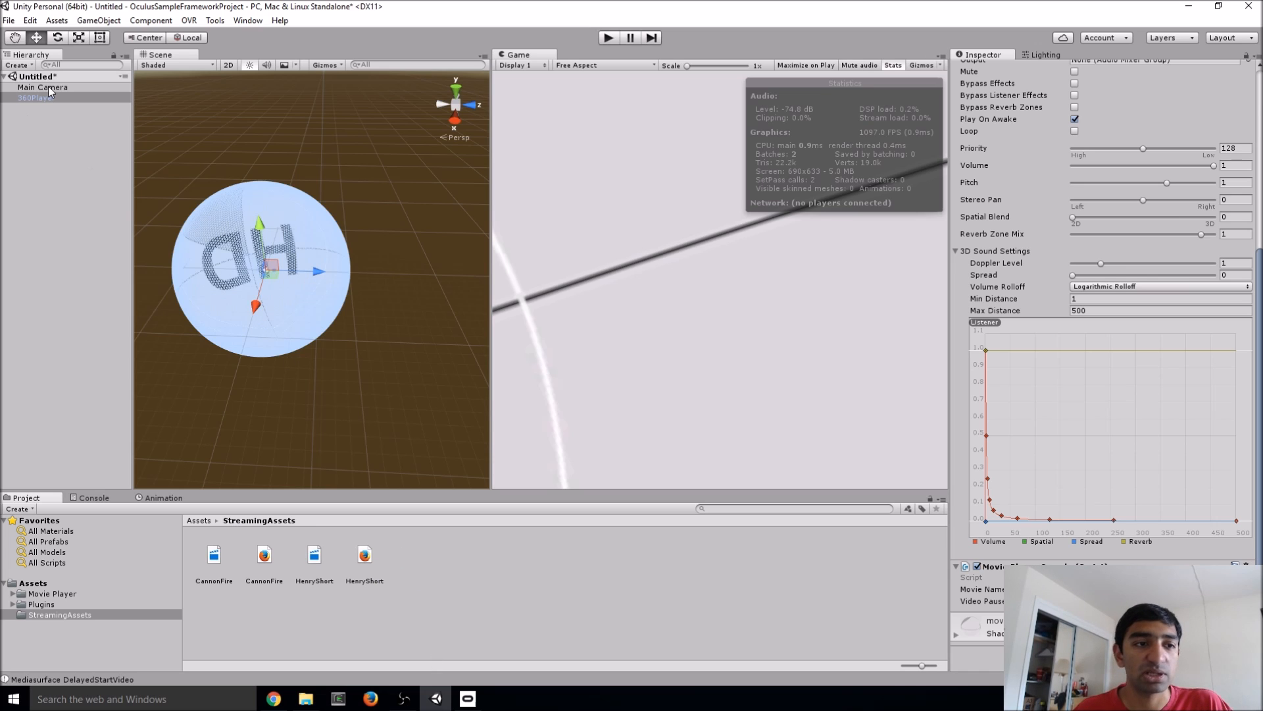
Change the 360Player's Movie Name to the CannonFire video.
{"action": "left_click", "coordinate": [1145, 590]}
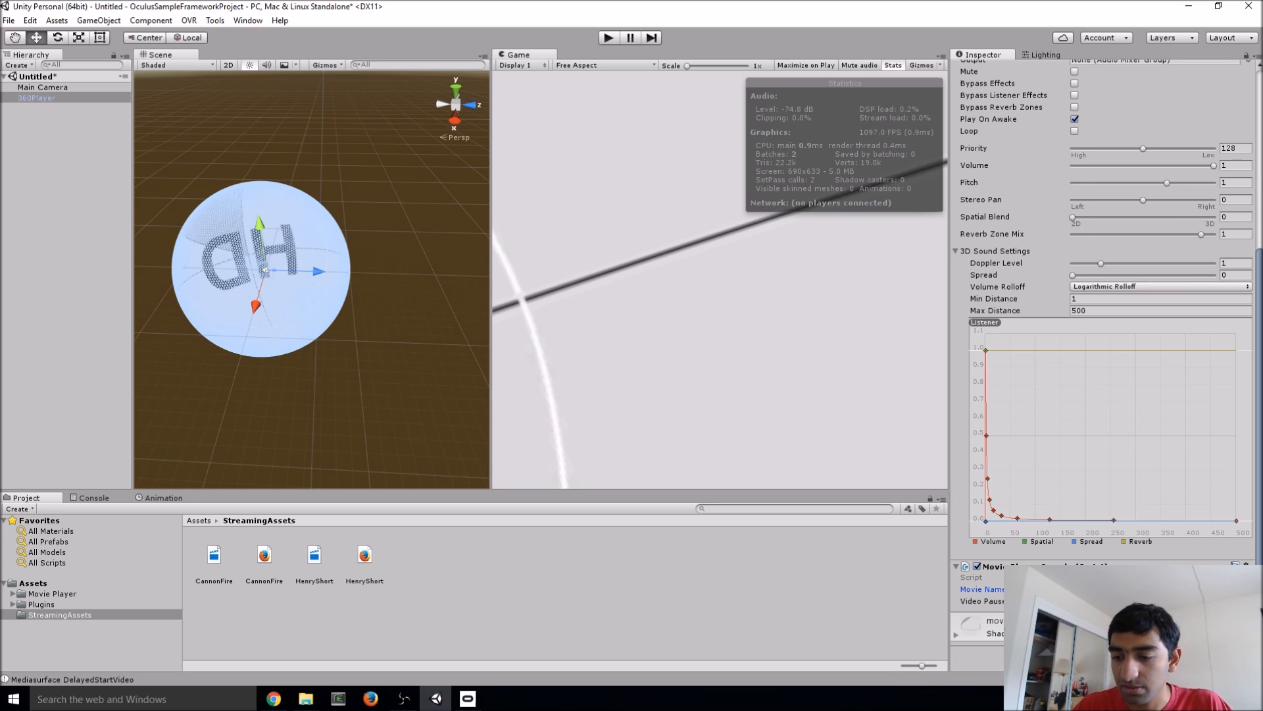
{"action": "type", "text": "H"}
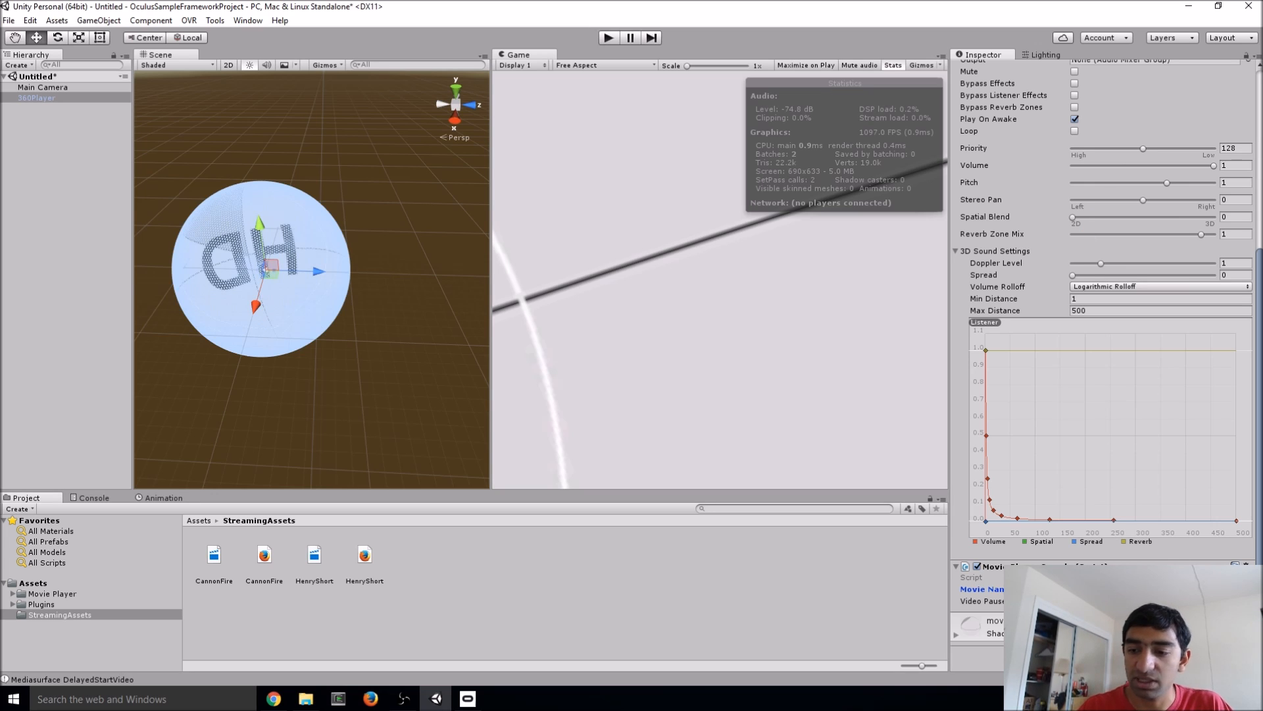
{"action": "type", "text": "S"}
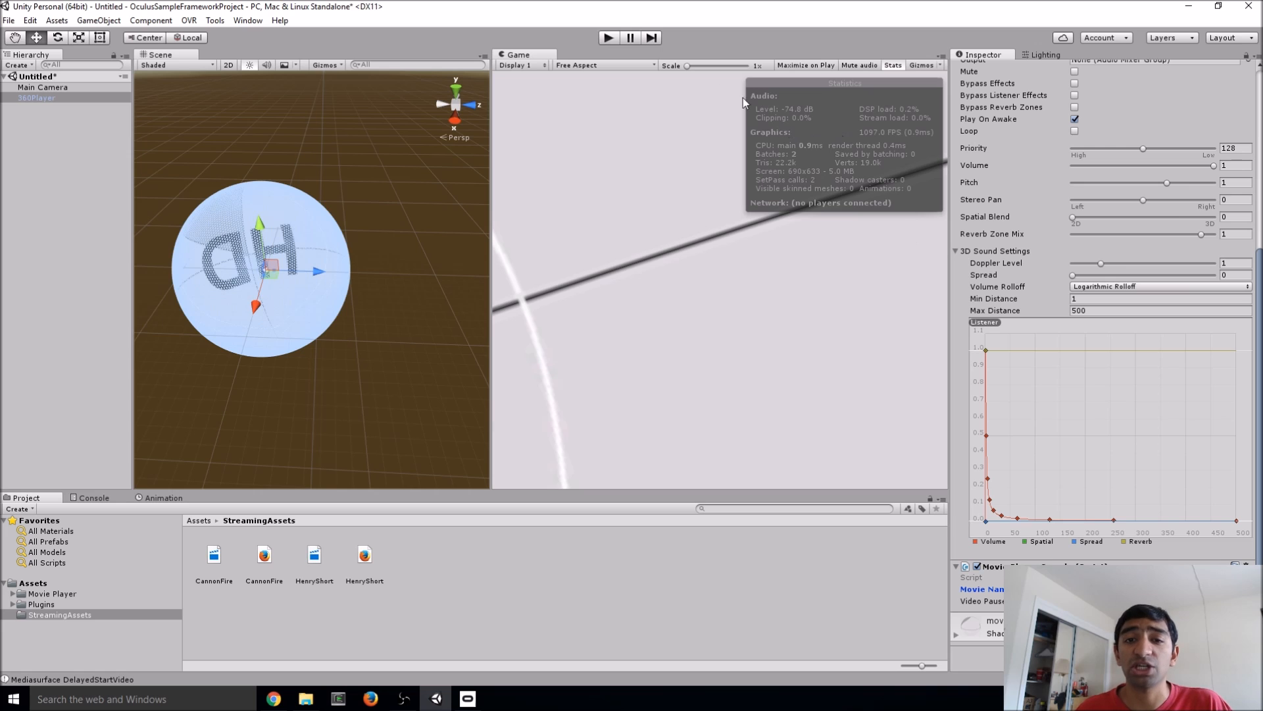
Play-test the scene and inspect the CannonFire video on the sphere in the Scene and Game views.
{"action": "left_click", "coordinate": [607, 38]}
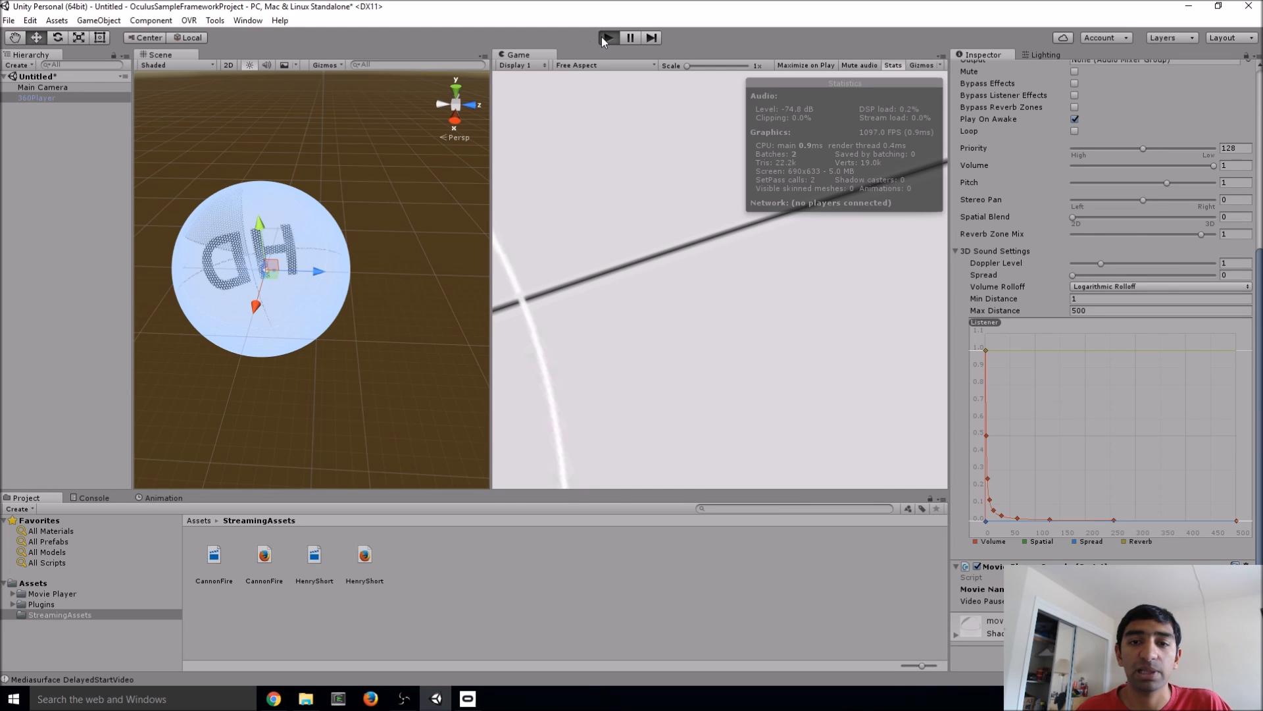
{"action": "left_click_drag", "start_coordinate": [377, 184], "coordinate": [337, 197], "text": "alt"}
{"action": "right_click_drag", "start_coordinate": [337, 197], "coordinate": [421, 165]}
{"action": "key", "text": "w"}
{"action": "key", "text": "a"}
{"action": "key", "text": "w"}
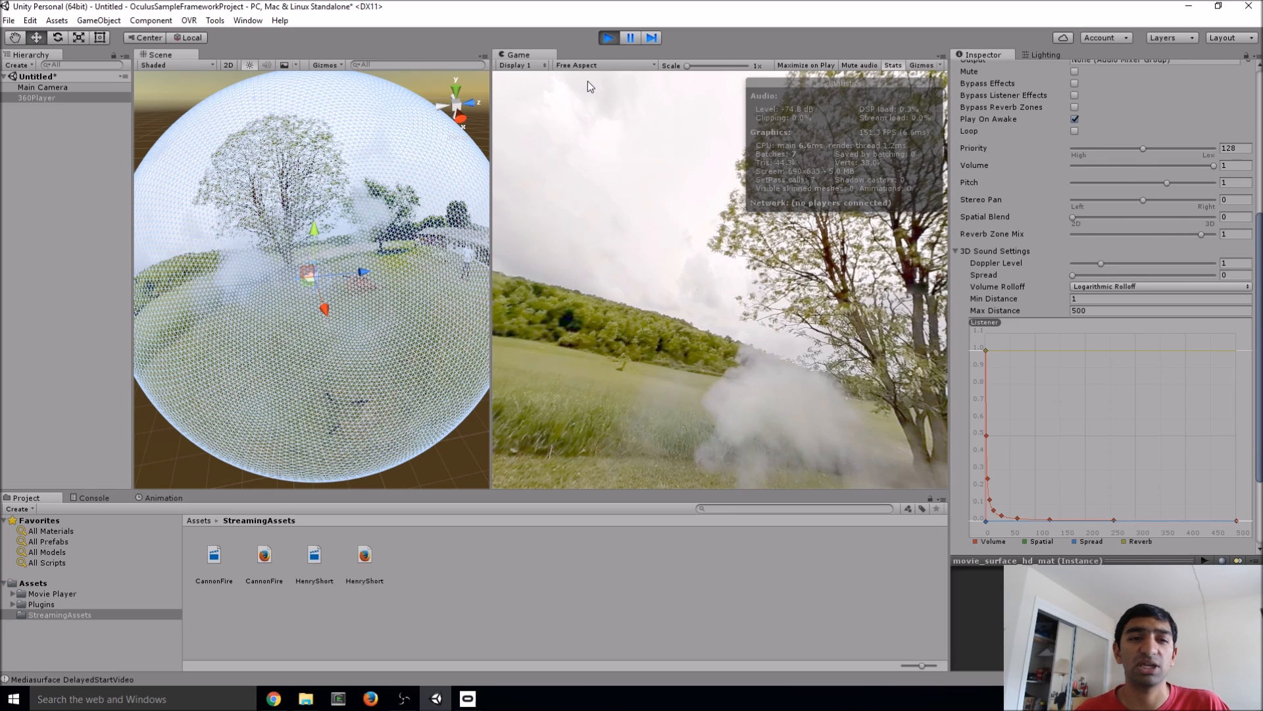
{"action": "right_click_drag", "start_coordinate": [375, 155], "coordinate": [335, 192]}
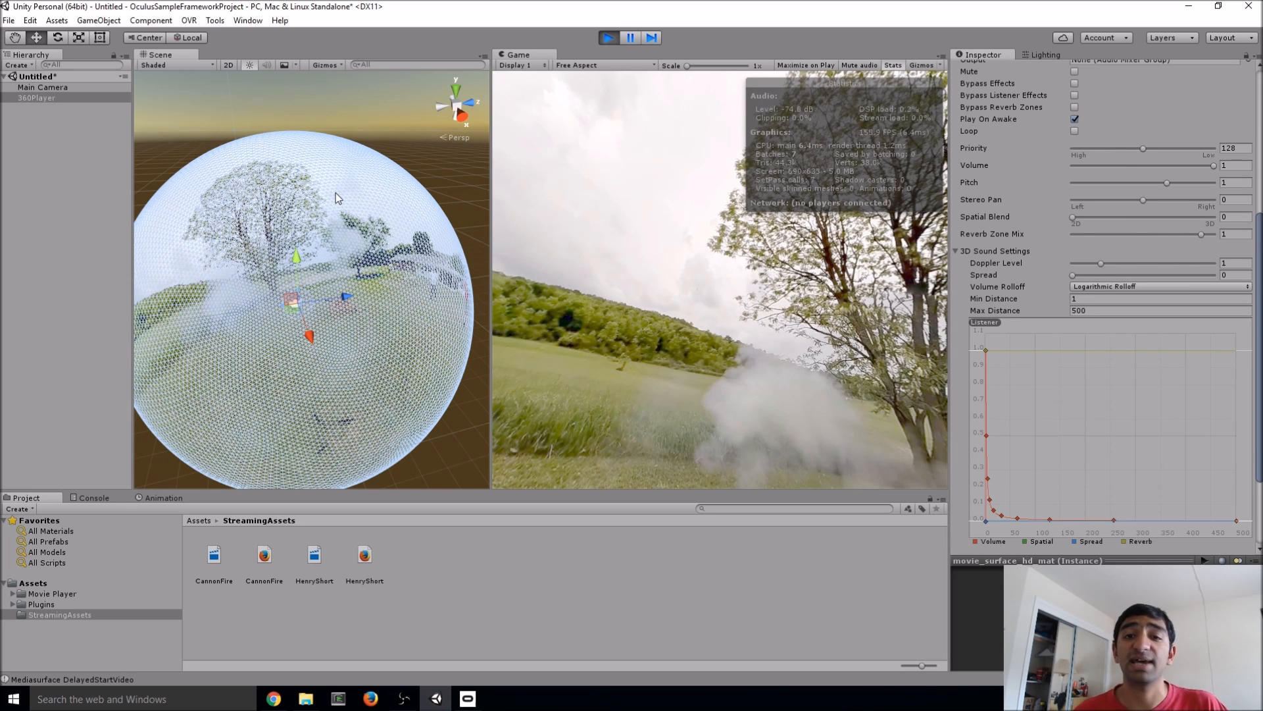
{"action": "left_click", "coordinate": [611, 38]}
Save the scene as 360Scene in the project's Assets folder.
{"action": "key", "text": "ctrl+s"}
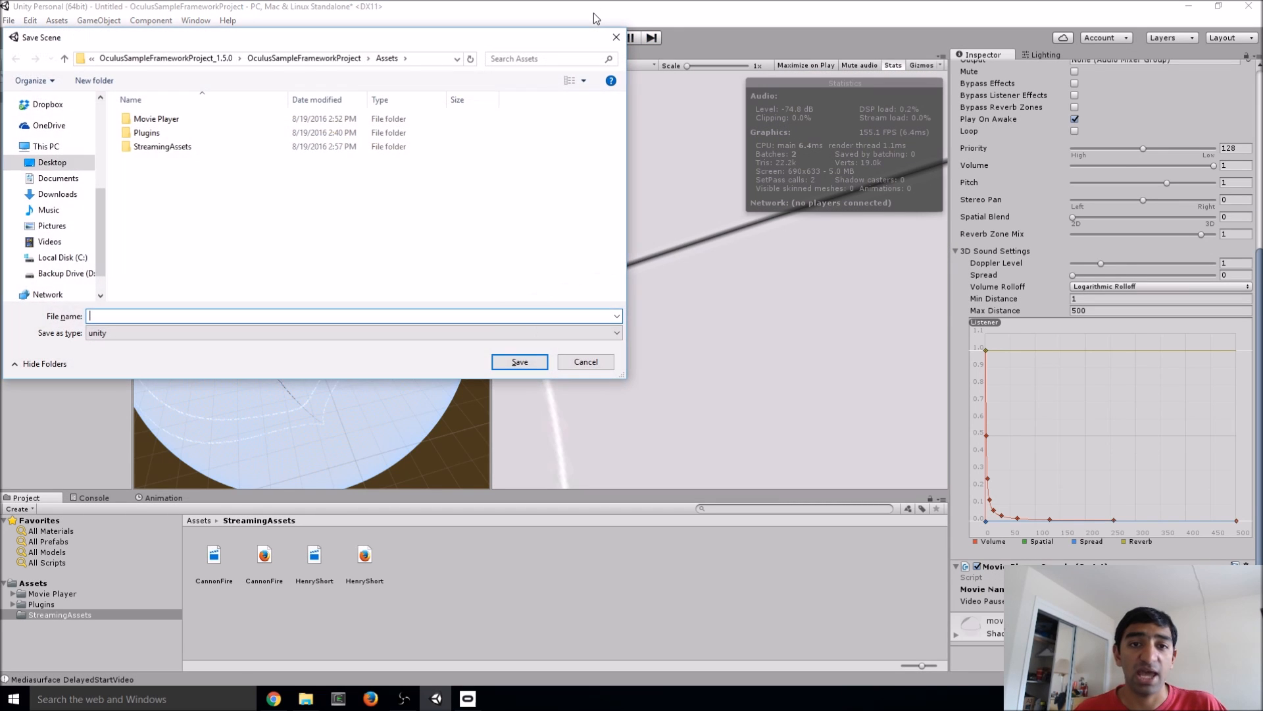
{"action": "left_click_drag", "start_coordinate": [448, 40], "coordinate": [655, 114]}
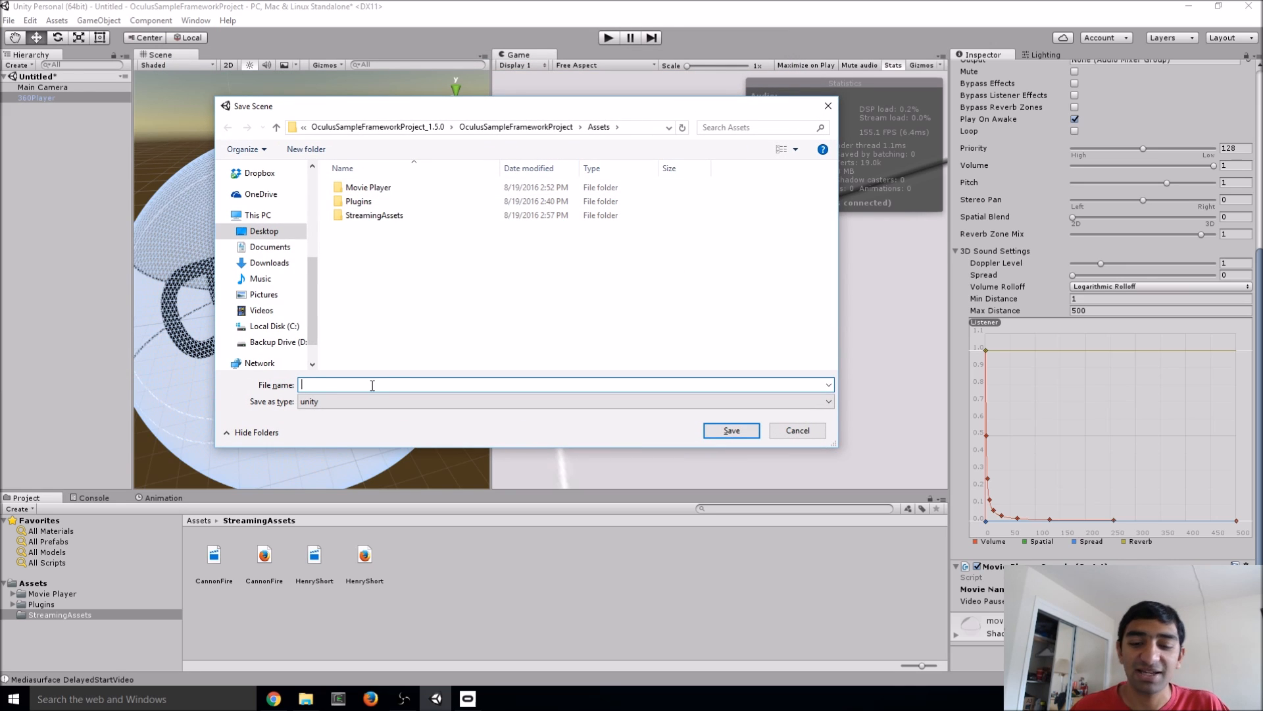
{"action": "type", "text": "360Scene"}
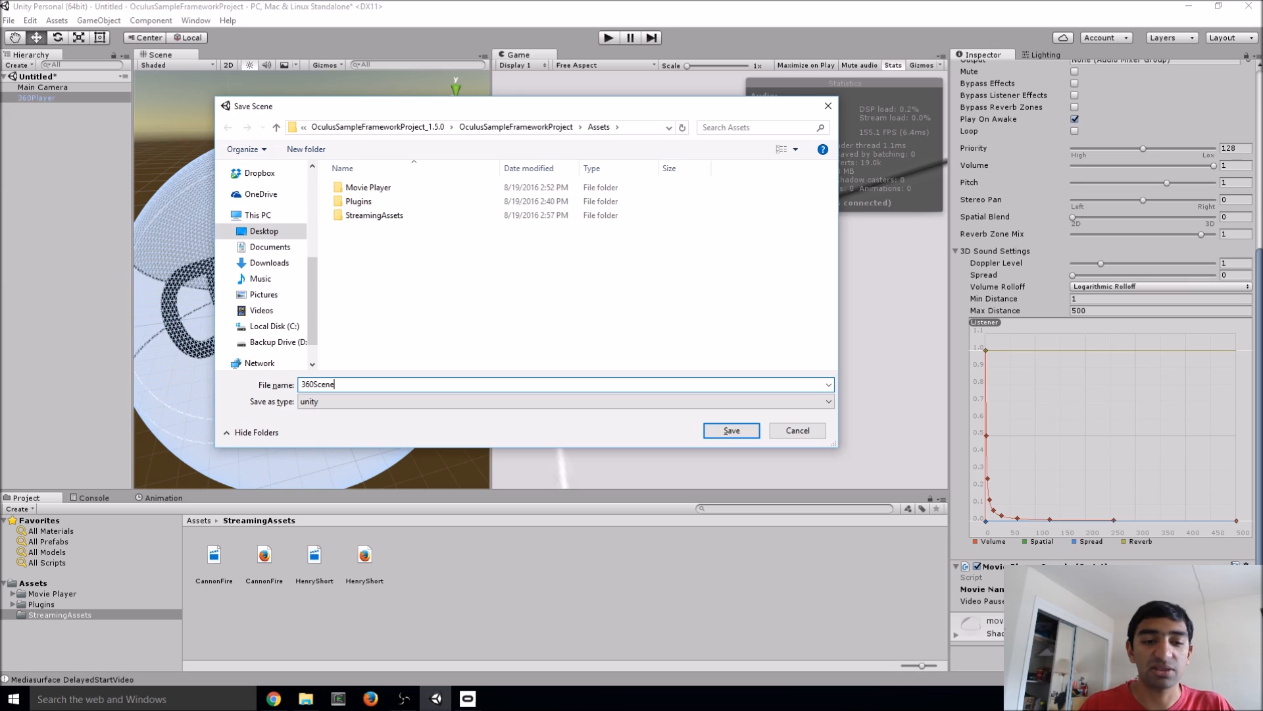
{"action": "key", "text": "Return"}
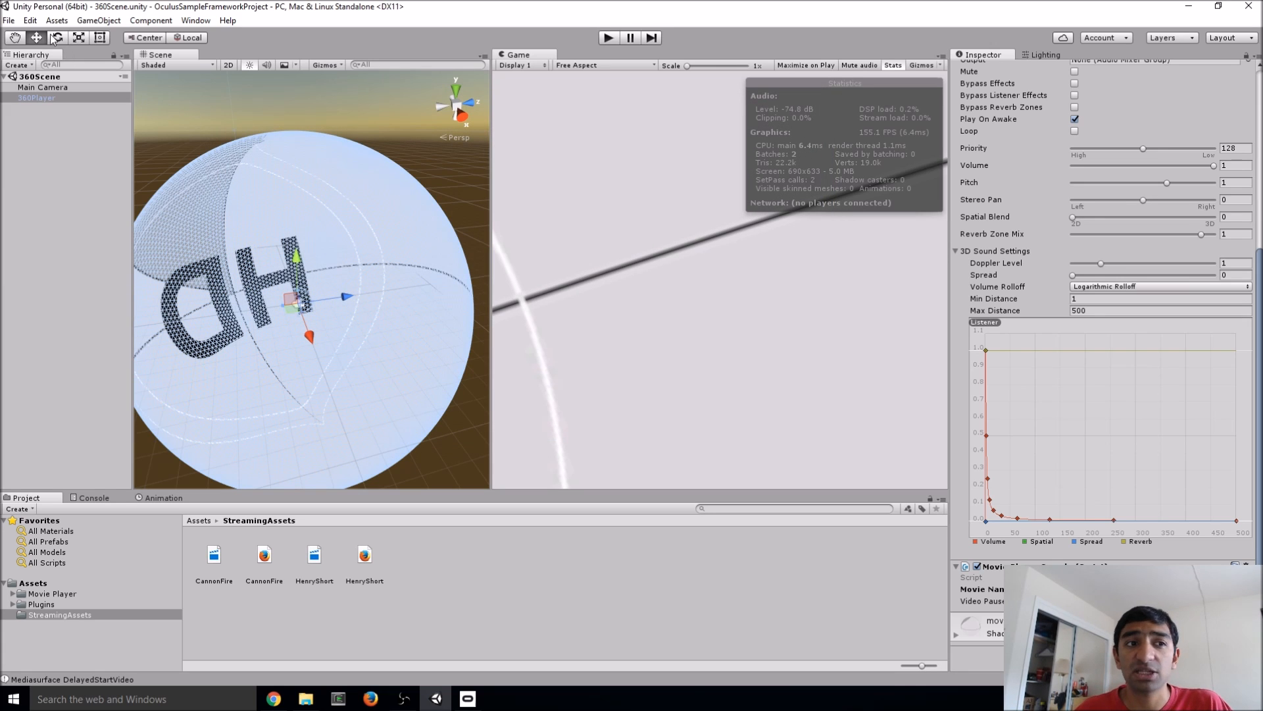
Remove all old scenes from the build list in Build Settings and add the open 360Scene.
{"action": "left_click", "coordinate": [12, 23]}
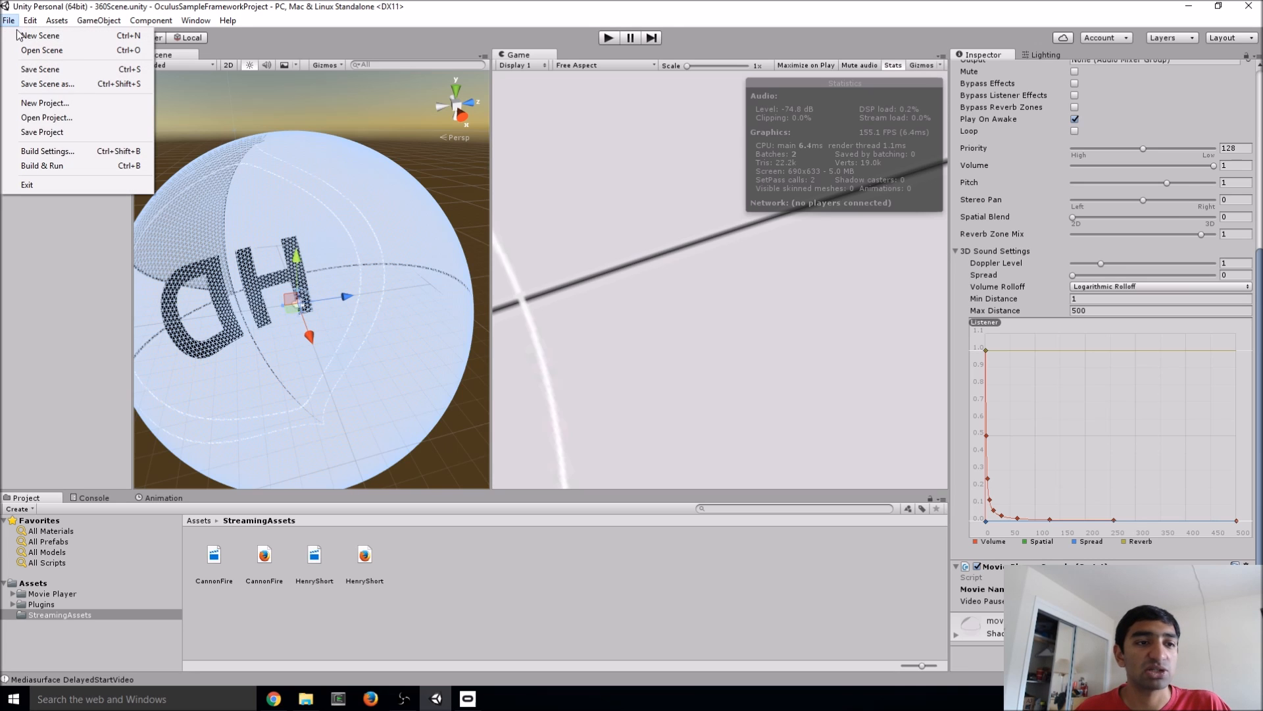
{"action": "left_click", "coordinate": [66, 154]}
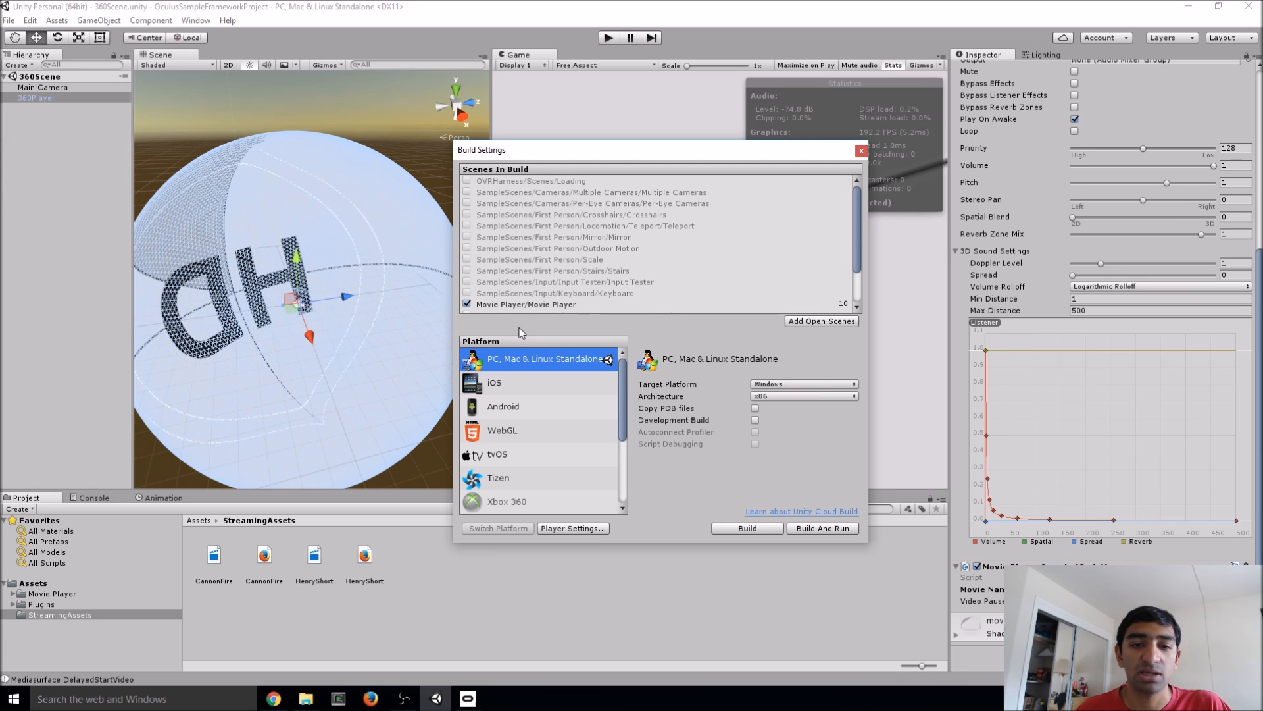
{"action": "left_click", "coordinate": [514, 305]}
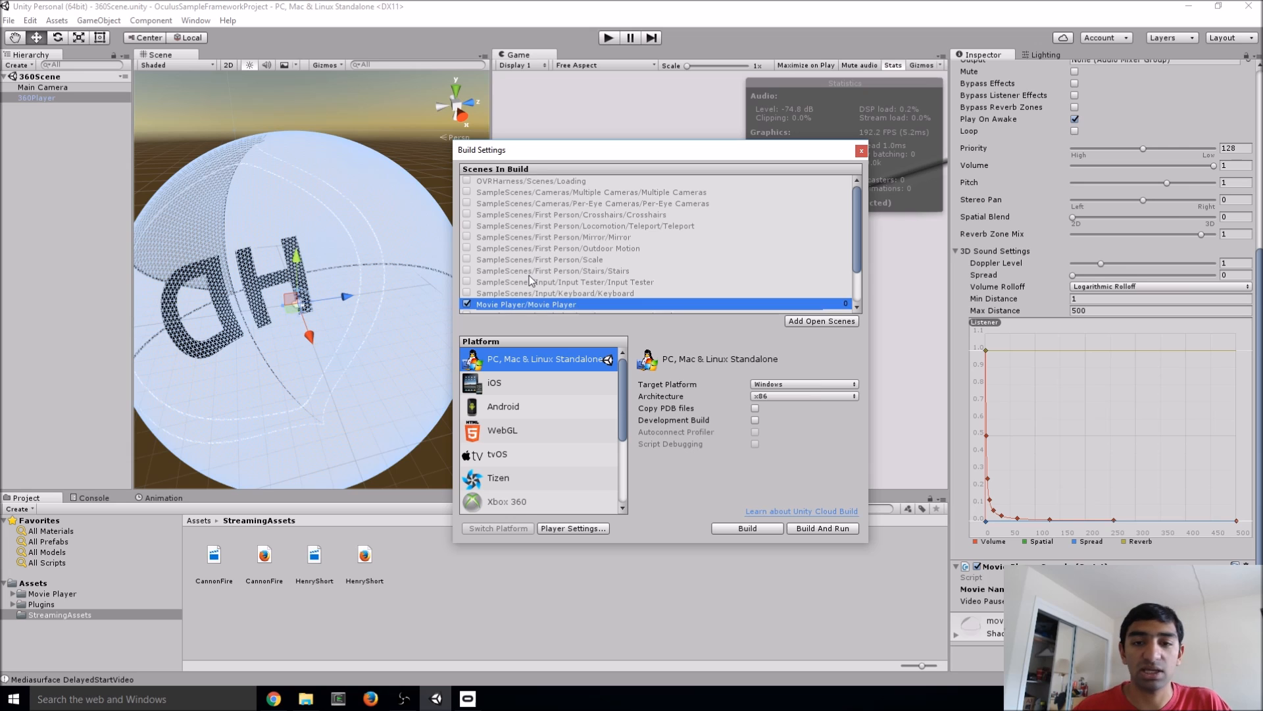
{"action": "key", "text": "ctrl+a"}
{"action": "key", "text": "Delete"}
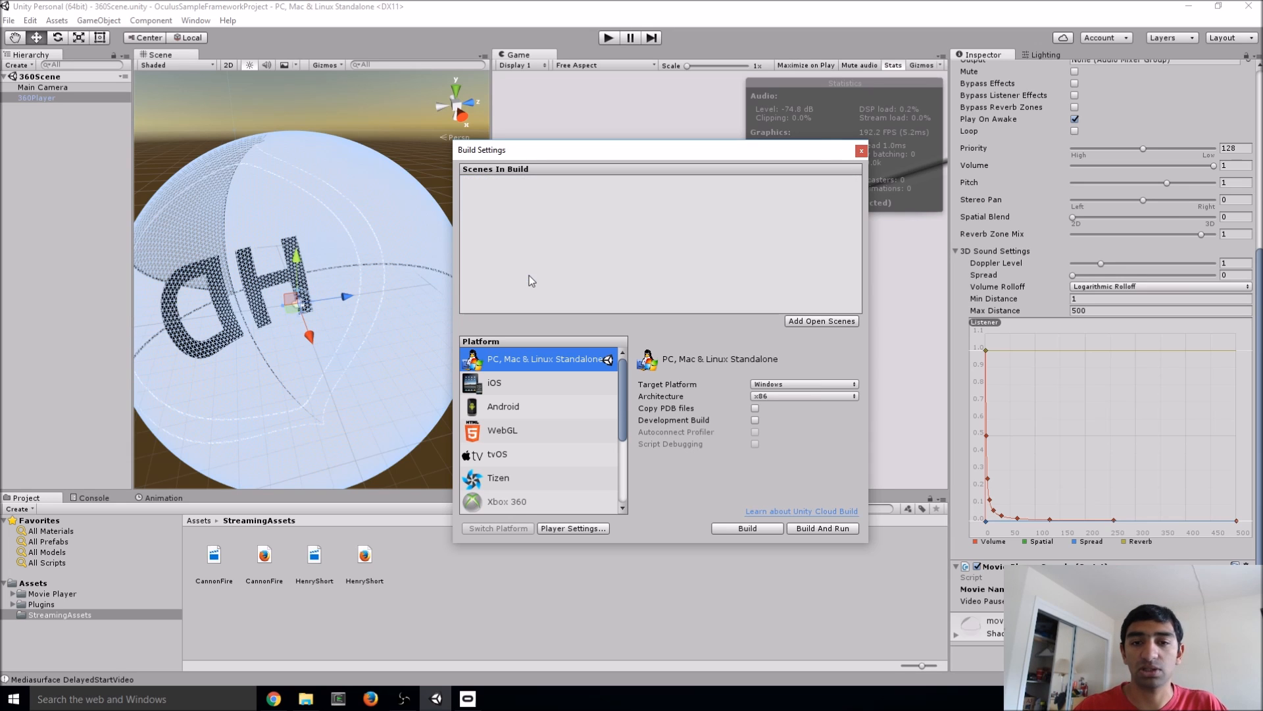
{"action": "left_click", "coordinate": [830, 322]}
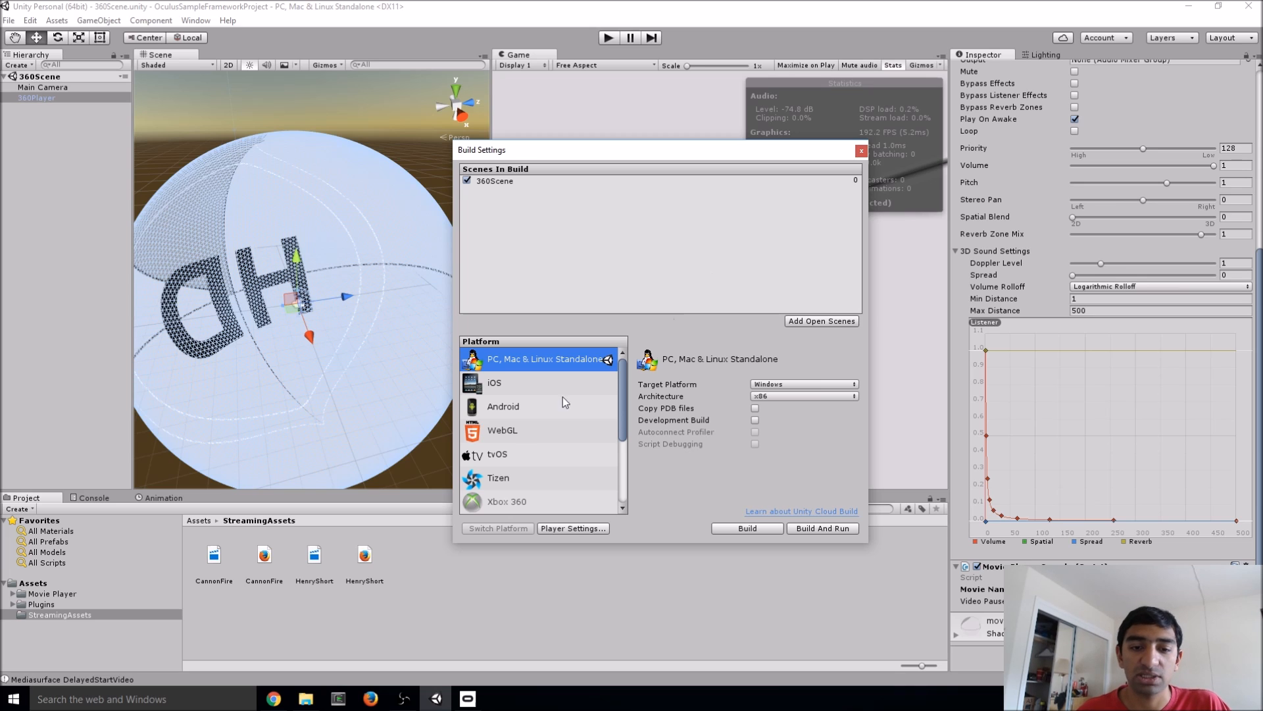
Switch the project's build platform to Android.
{"action": "left_click", "coordinate": [531, 412]}
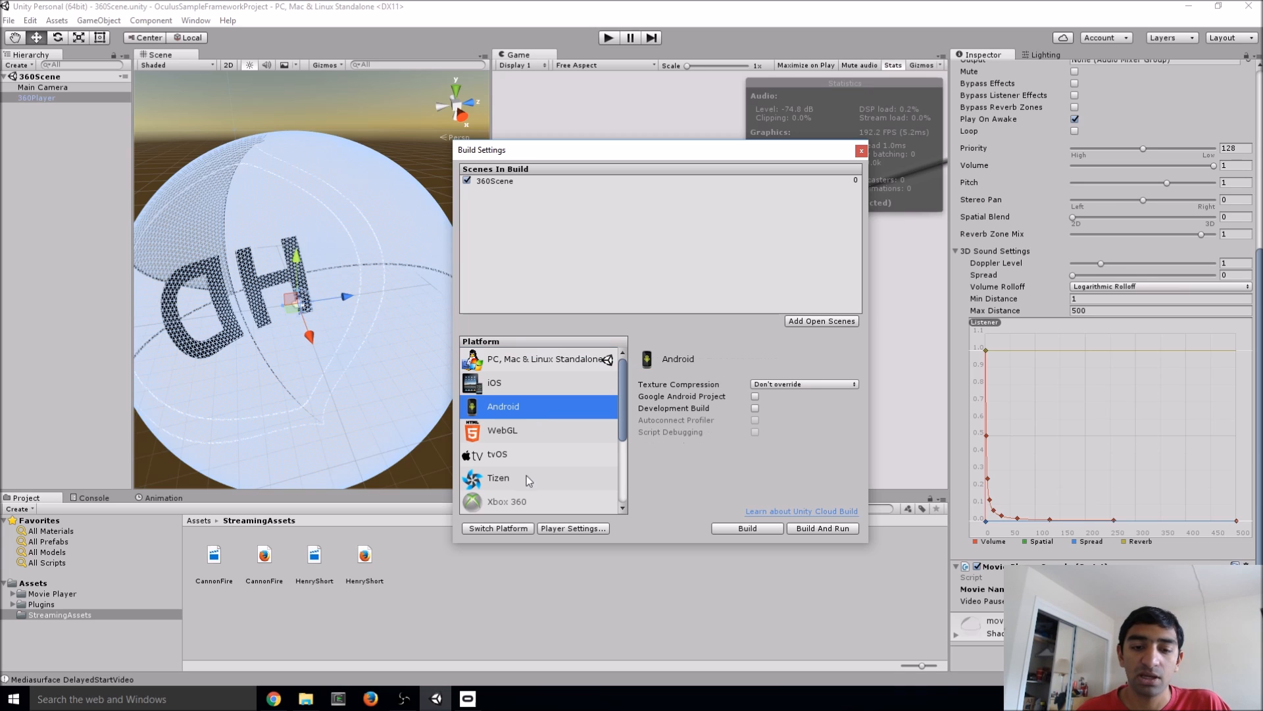
{"action": "left_click", "coordinate": [507, 529]}
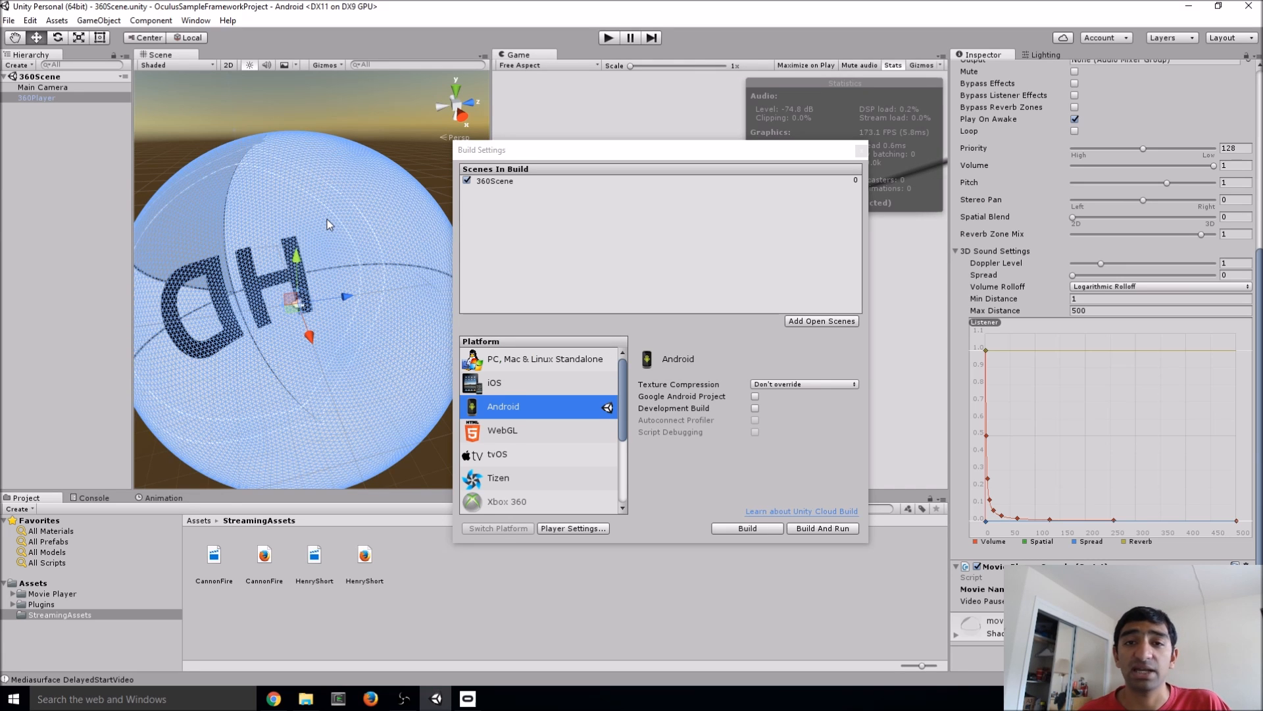
{"action": "left_click_drag", "start_coordinate": [571, 144], "coordinate": [464, 134]}
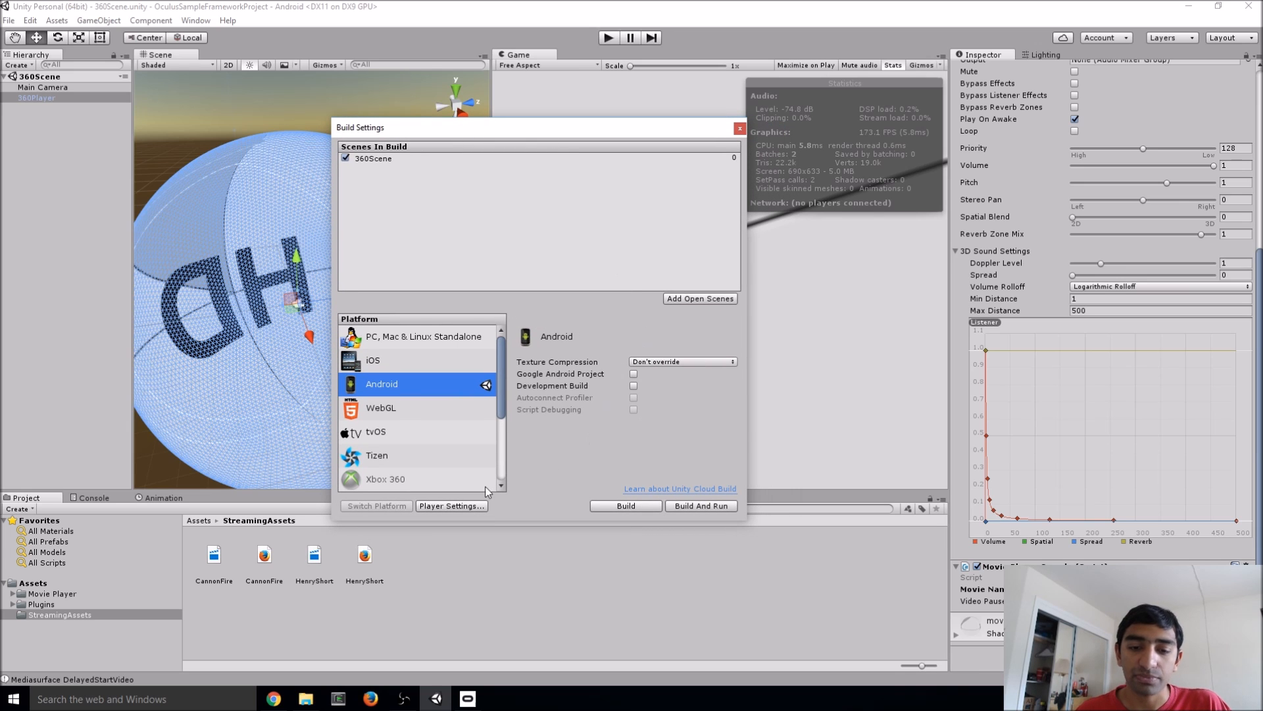
Enable Multithreaded Rendering, GPU Skinning and Virtual Reality Supported in the Android player settings.
{"action": "left_click", "coordinate": [449, 505]}
{"action": "scroll", "coordinate": [1116, 395], "scroll_direction": "up", "scroll_amount": 4}
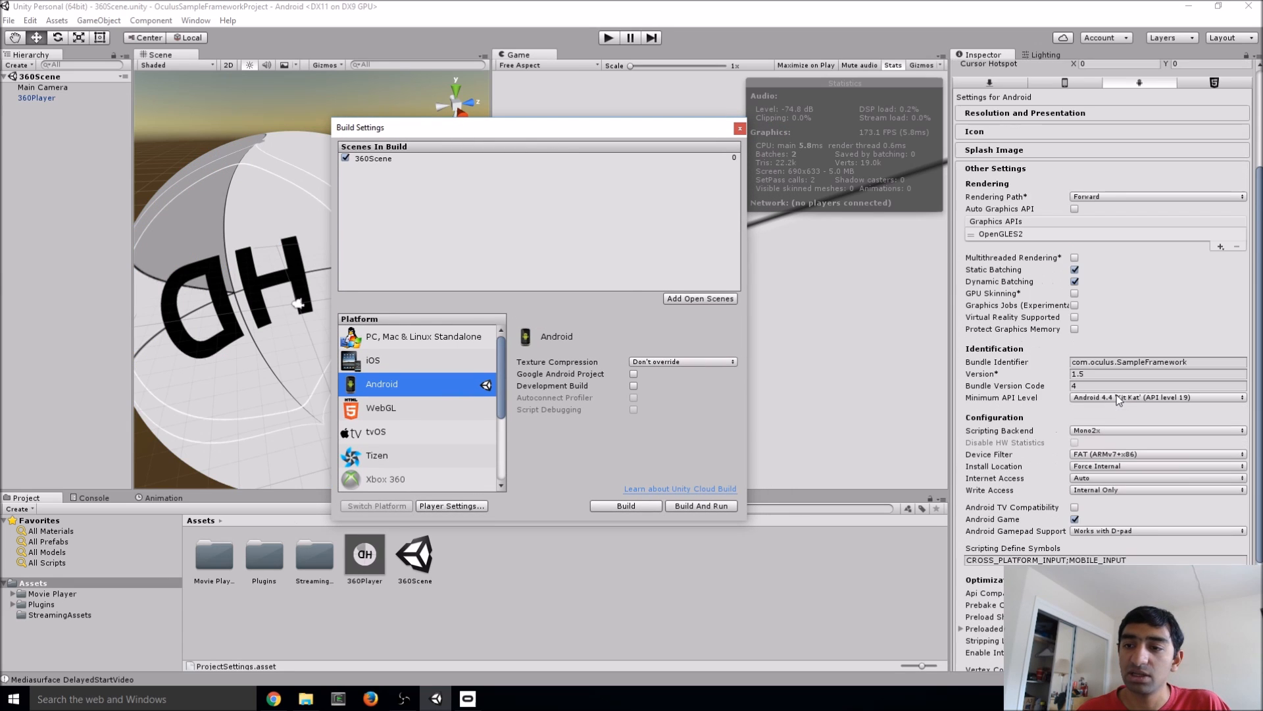
{"action": "left_click", "coordinate": [1075, 297]}
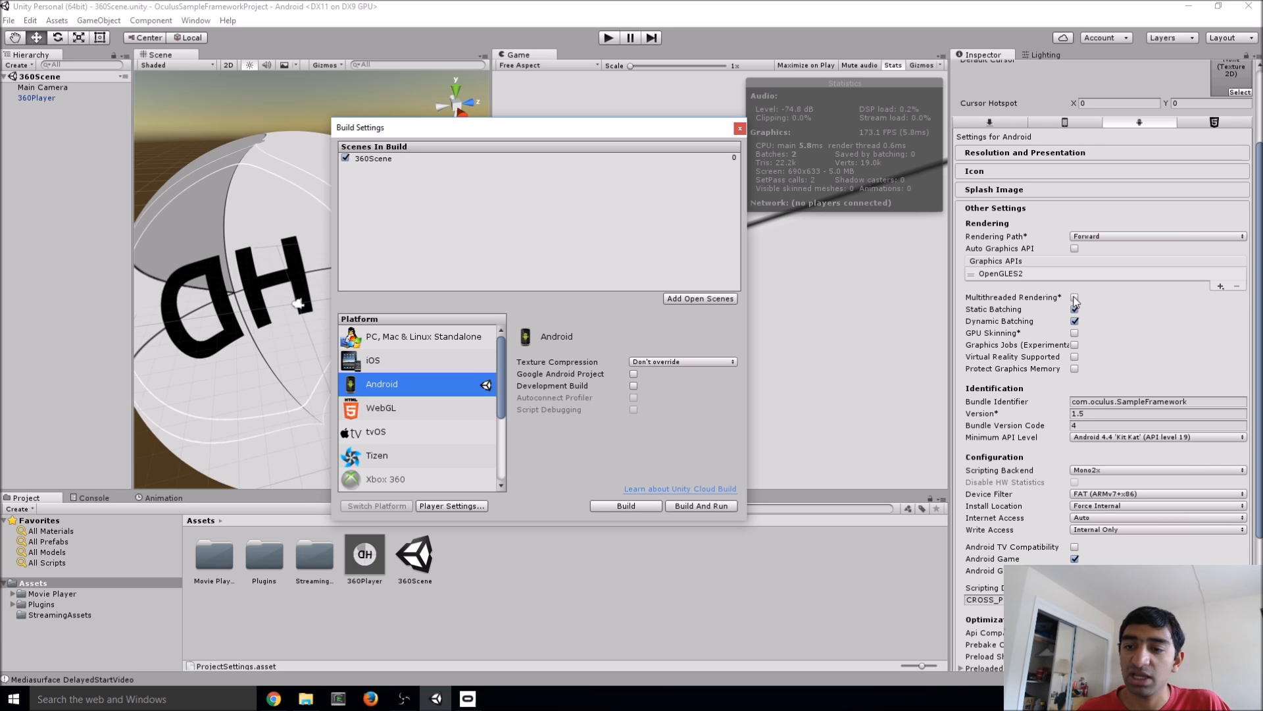
{"action": "left_click", "coordinate": [1075, 333]}
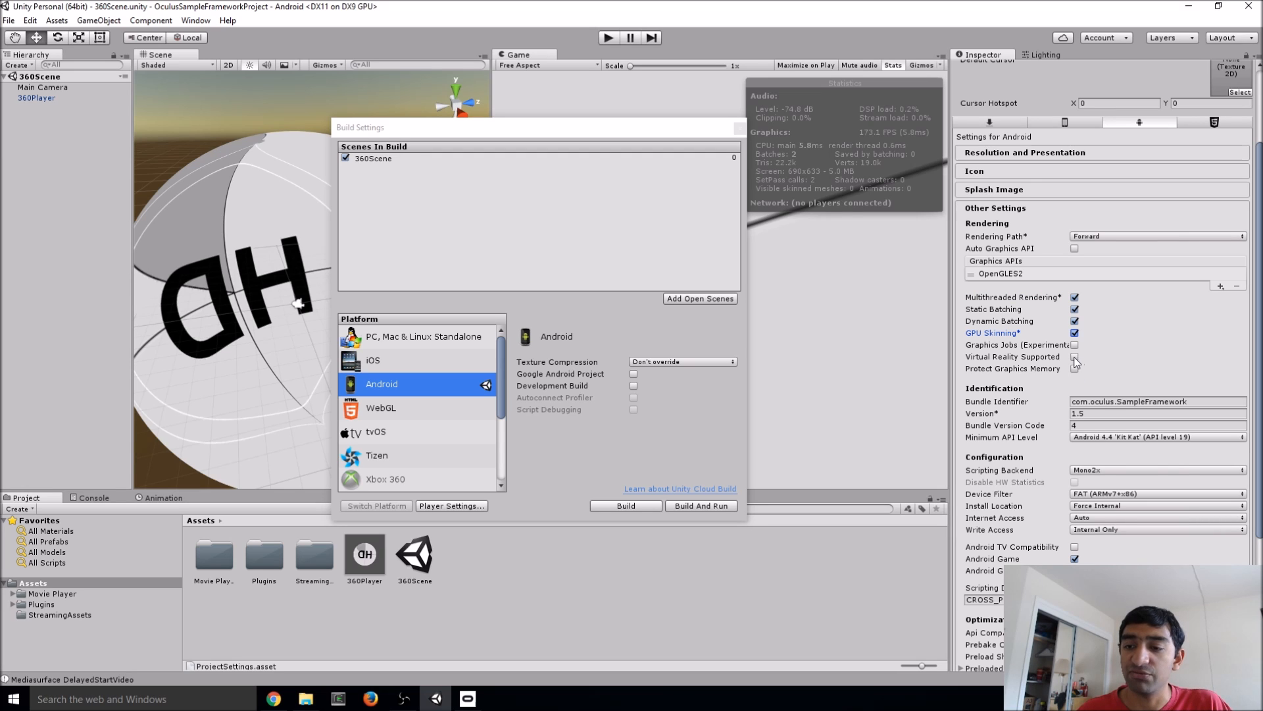
{"action": "left_click", "coordinate": [1074, 357]}
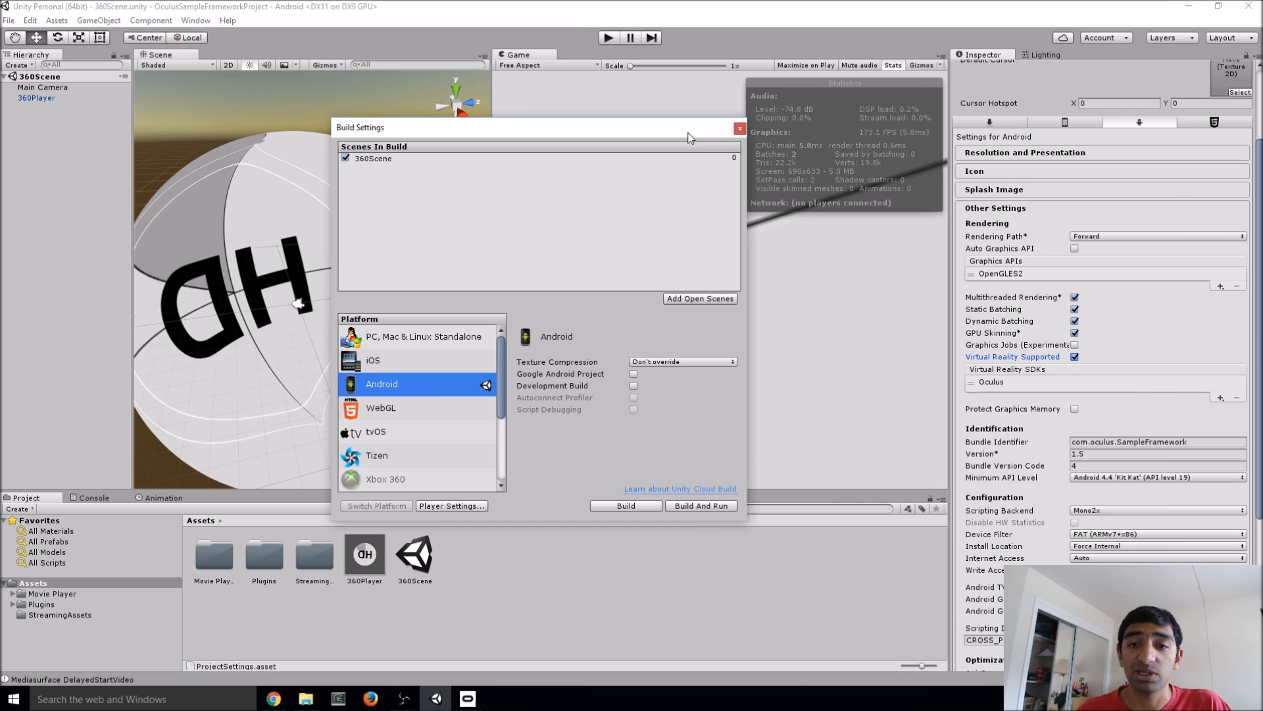
Play-test 360Scene with Android as the active platform and check the CannonFire video's playback.
{"action": "left_click_drag", "start_coordinate": [717, 128], "coordinate": [1226, 230]}
{"action": "left_click", "coordinate": [808, 12]}
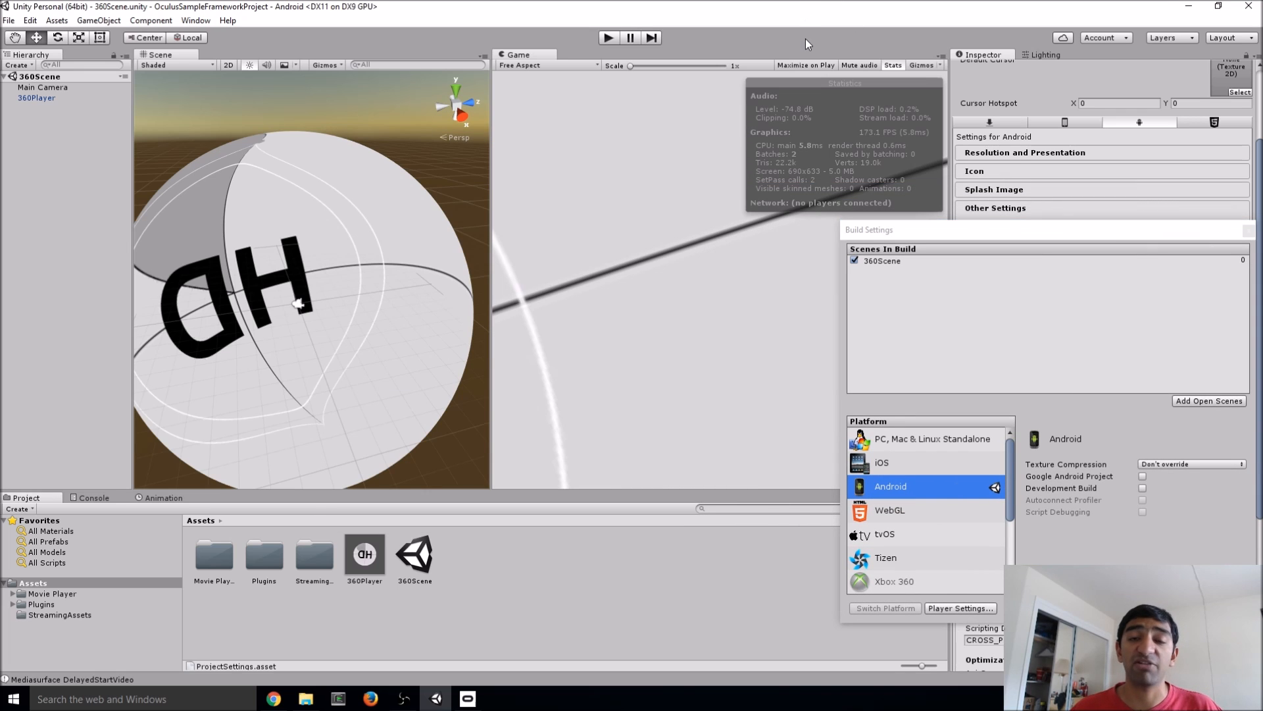
{"action": "left_click", "coordinate": [609, 38]}
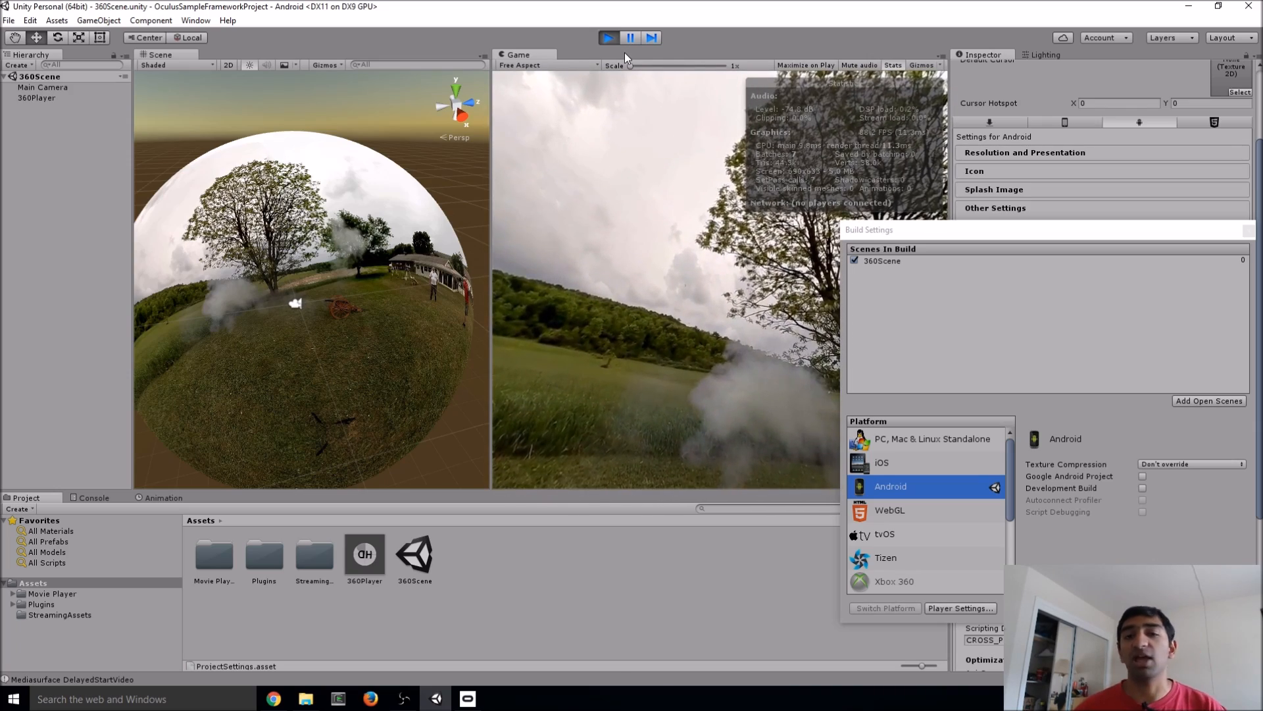
{"action": "left_click", "coordinate": [607, 37]}
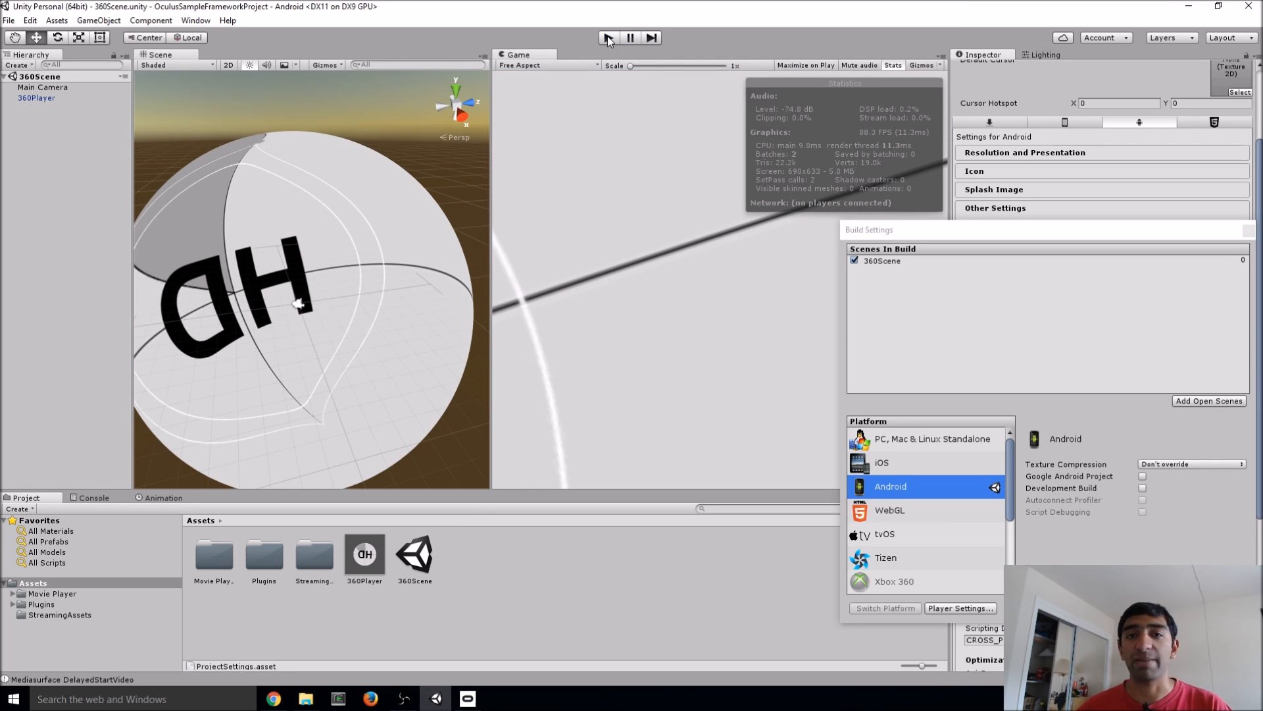
Import the complete GoogleVRForUnity package from the 360PlayerVid folder into the project.
{"action": "left_click_drag", "start_coordinate": [968, 232], "coordinate": [739, 137]}
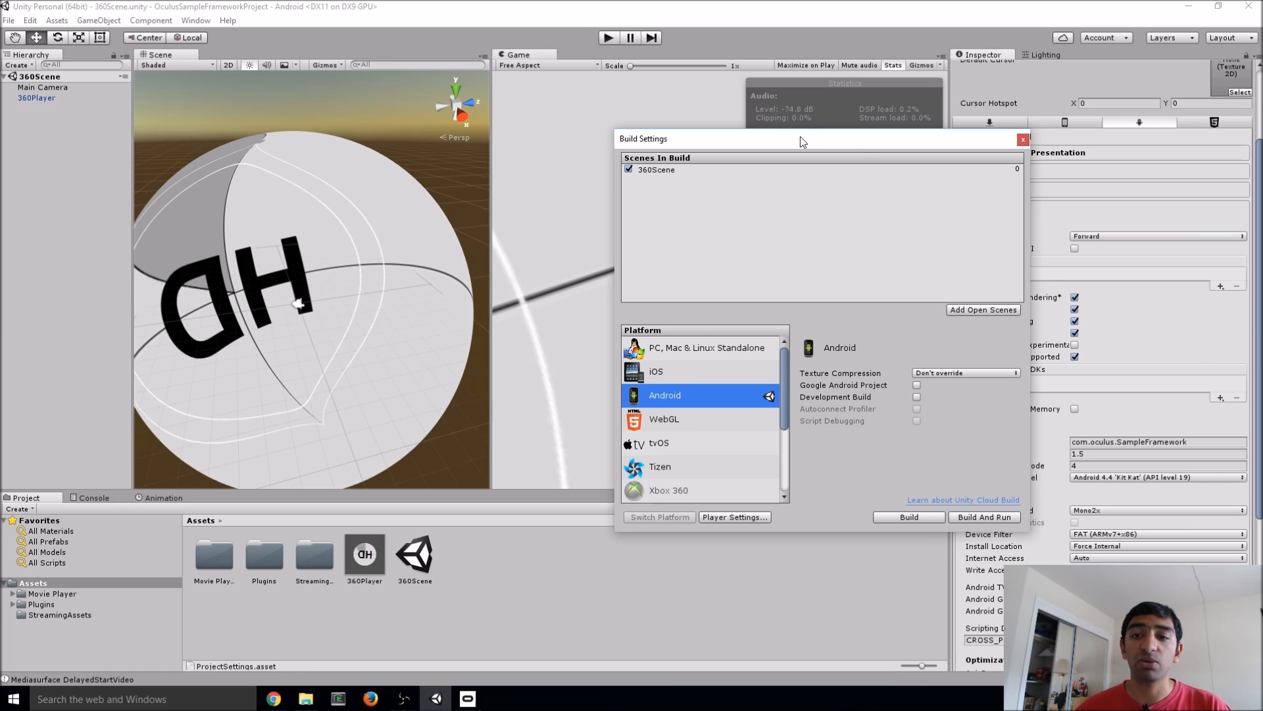
{"action": "left_click_drag", "start_coordinate": [800, 136], "coordinate": [634, 116]}
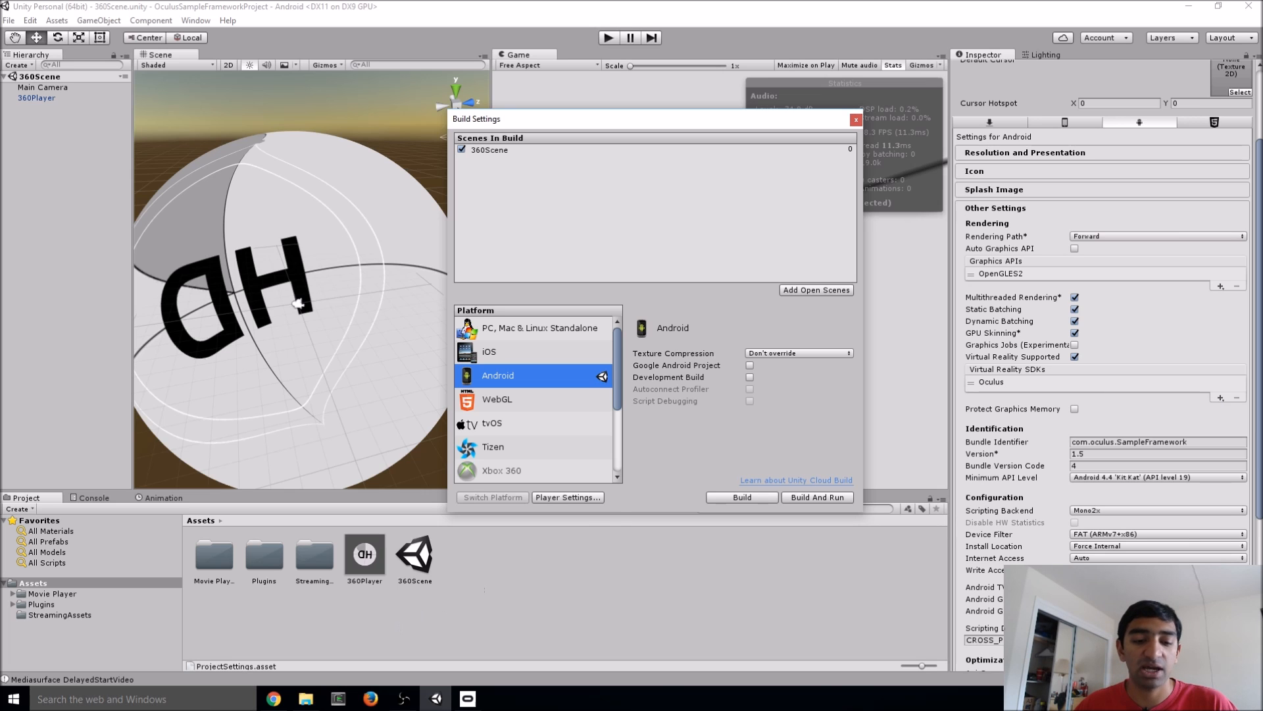
{"action": "left_click", "coordinate": [305, 699]}
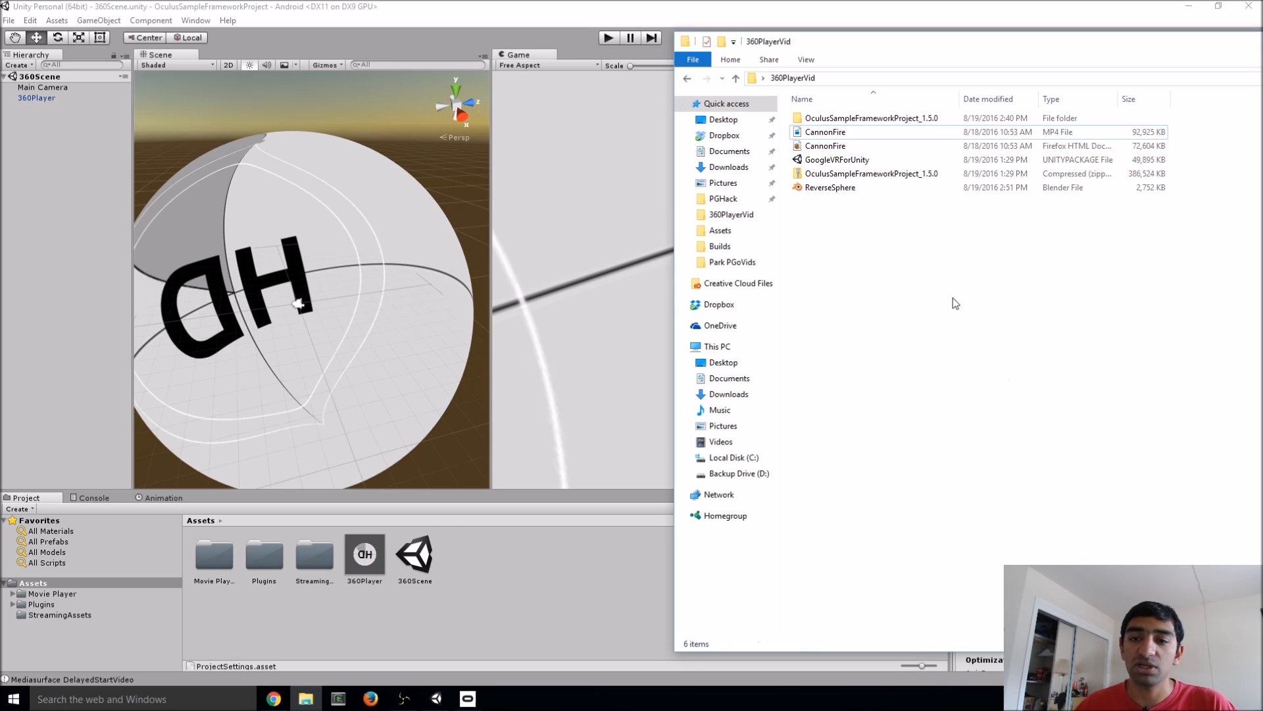
{"action": "left_click", "coordinate": [834, 163]}
{"action": "left_click_drag", "start_coordinate": [823, 162], "coordinate": [512, 613]}
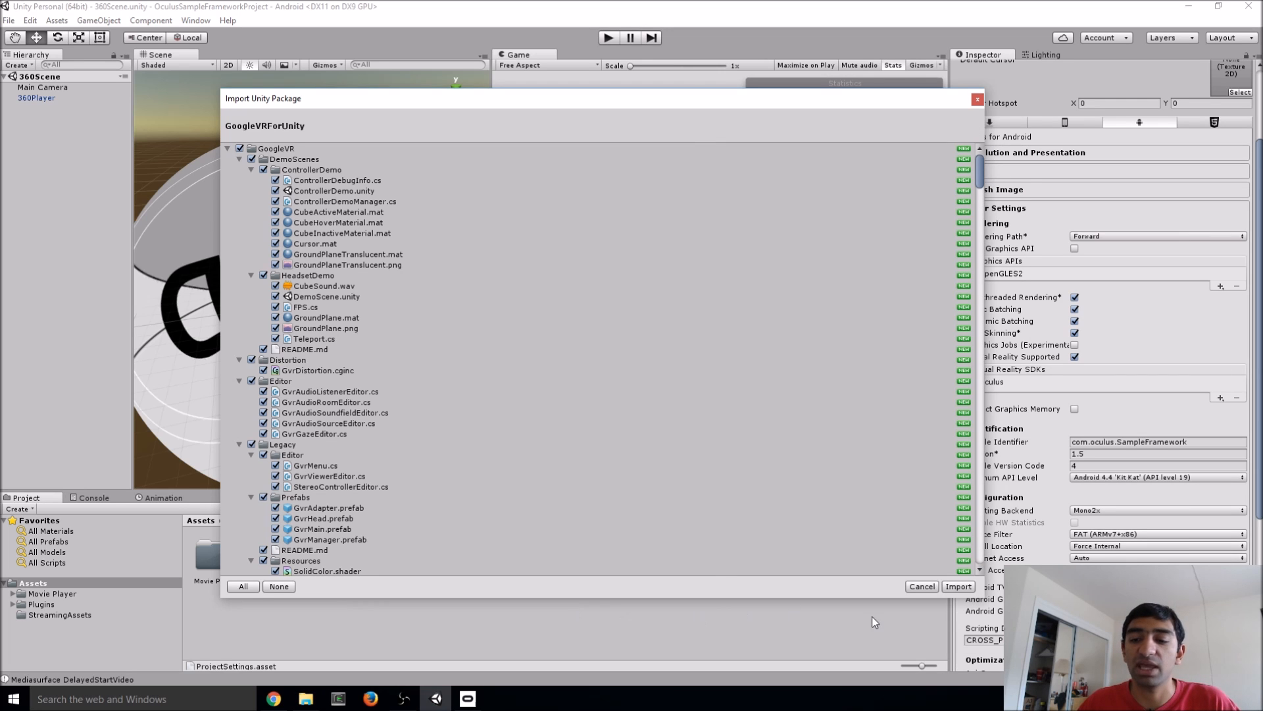
{"action": "left_click", "coordinate": [959, 586]}
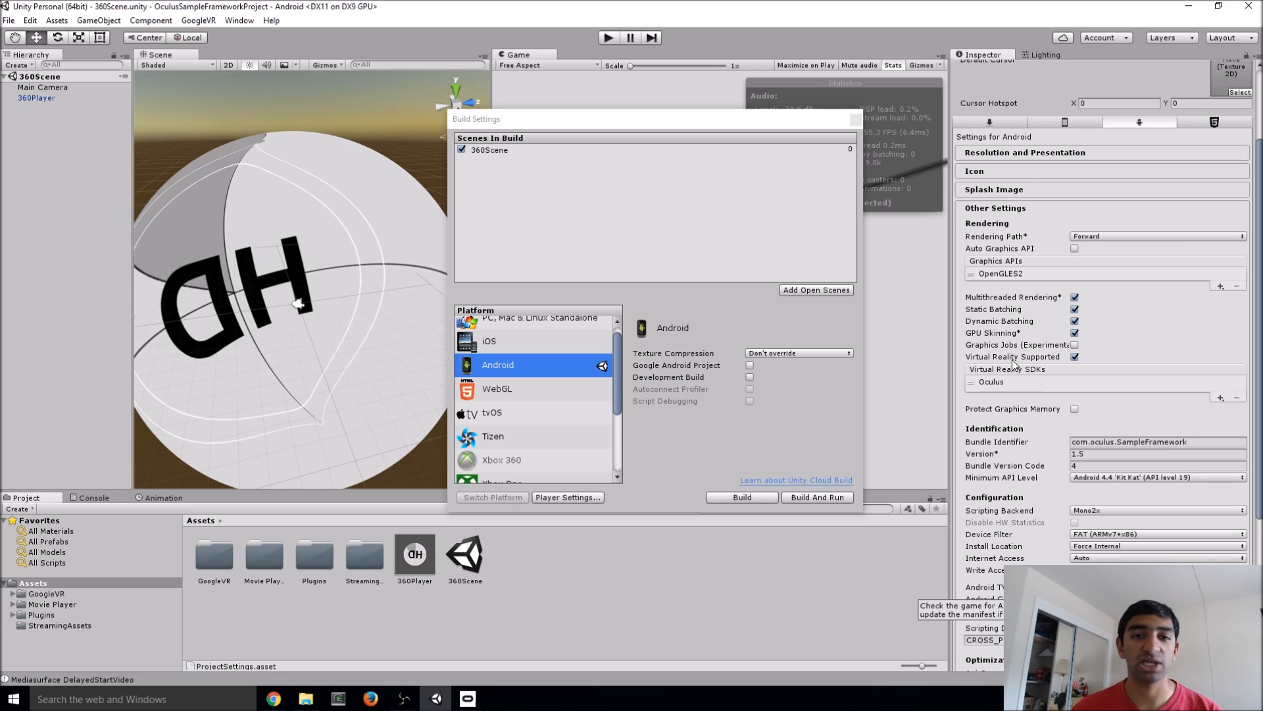
Add the GvrViewerMain prefab from the GoogleVR Prefabs folder to 360Scene.
{"action": "double_click", "coordinate": [225, 563]}
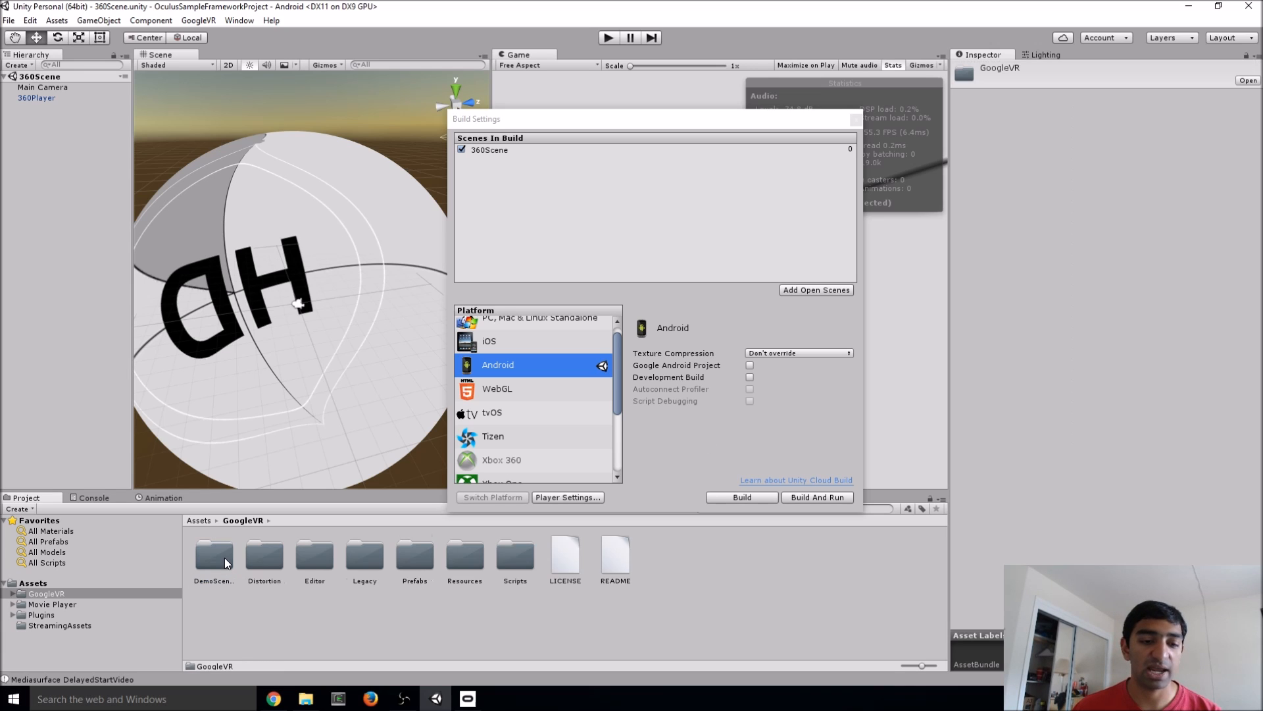
{"action": "double_click", "coordinate": [411, 557]}
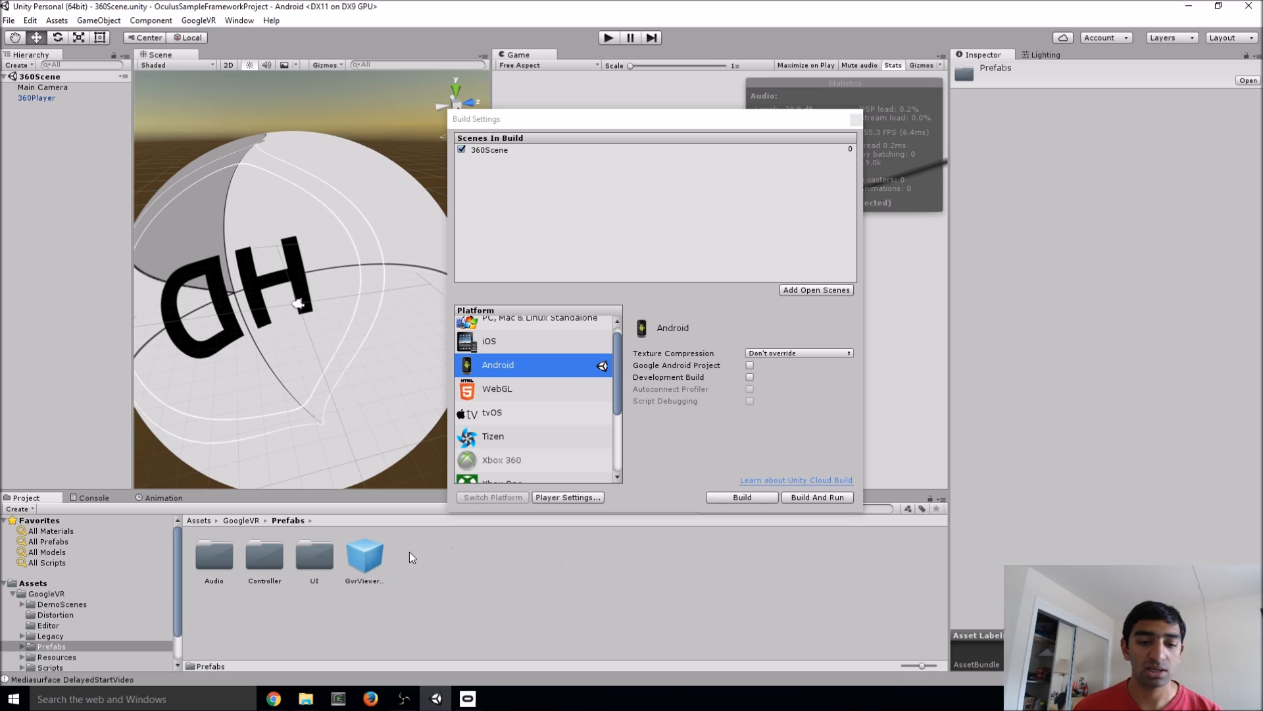
{"action": "left_click_drag", "start_coordinate": [58, 281], "coordinate": [41, 208]}
Turn off Virtual Reality Supported in the Android player settings and move the Build Settings window clear of the Game view.
{"action": "left_click", "coordinate": [548, 497]}
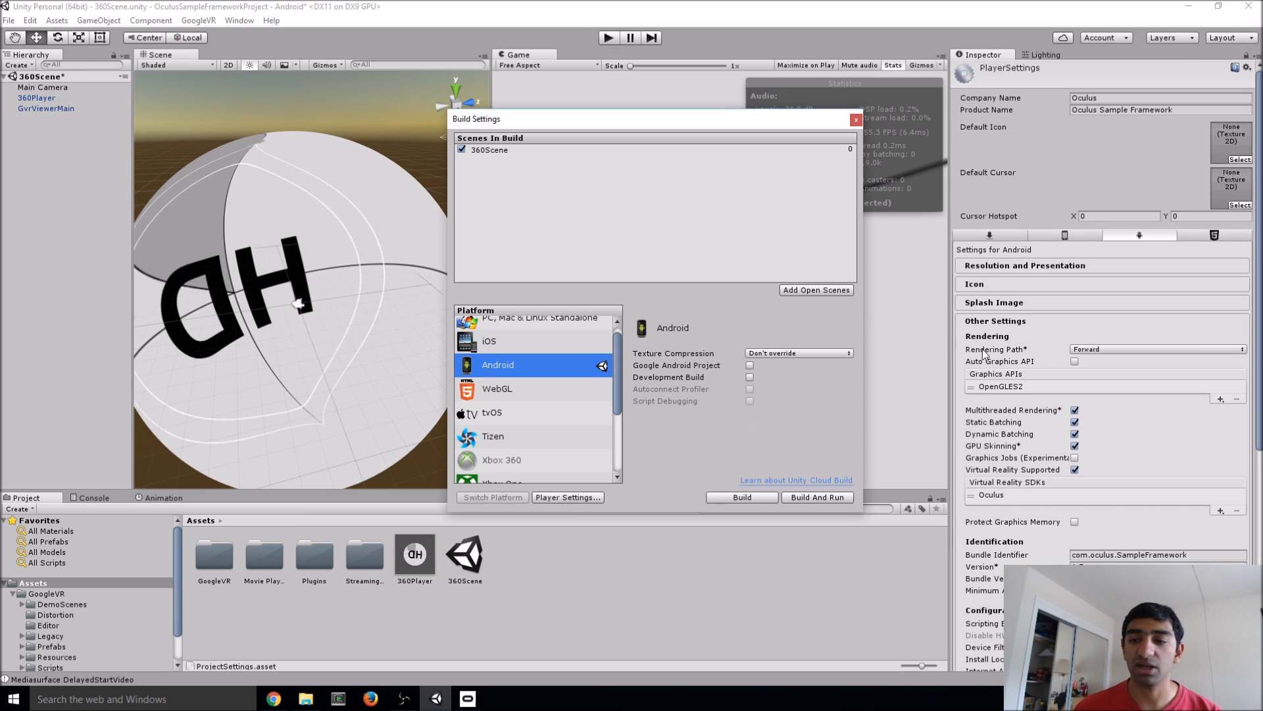
{"action": "left_click", "coordinate": [1075, 470]}
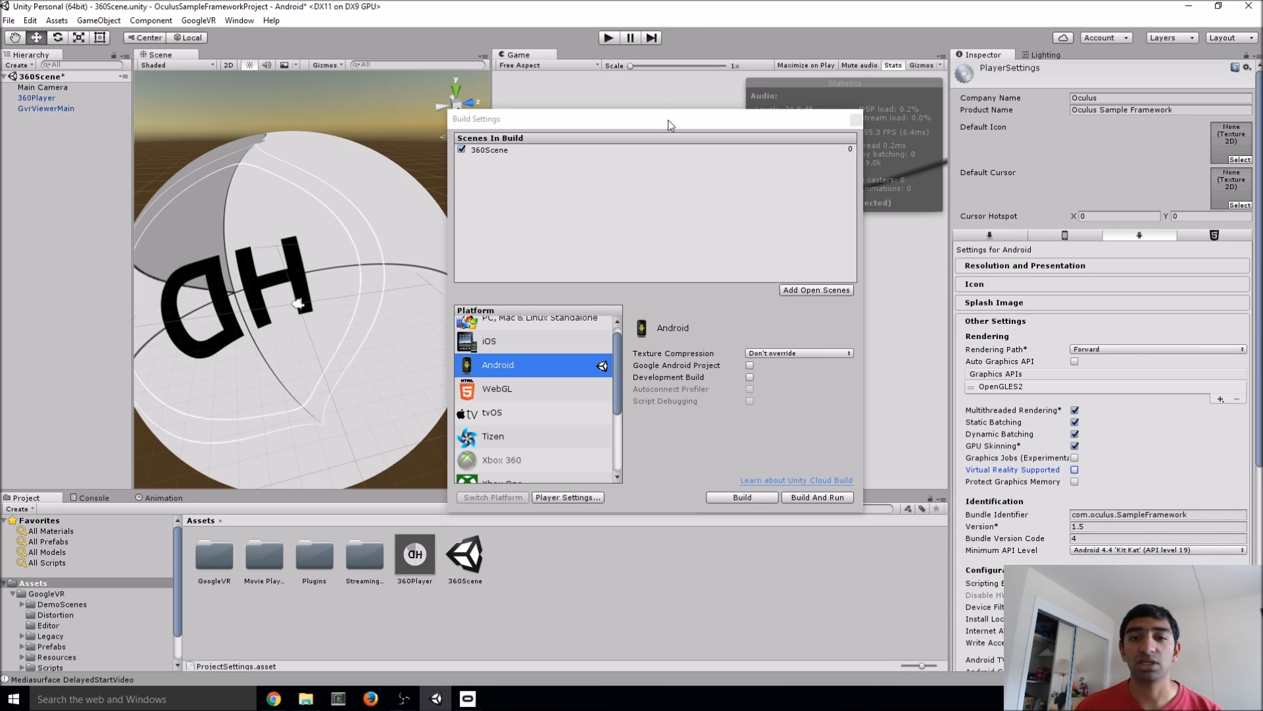
{"action": "left_click_drag", "start_coordinate": [667, 119], "coordinate": [997, 391]}
Play-test 360Scene with the Google VR viewer, look around the stereo video in the Game view, and stop playback.
{"action": "left_click", "coordinate": [608, 38]}
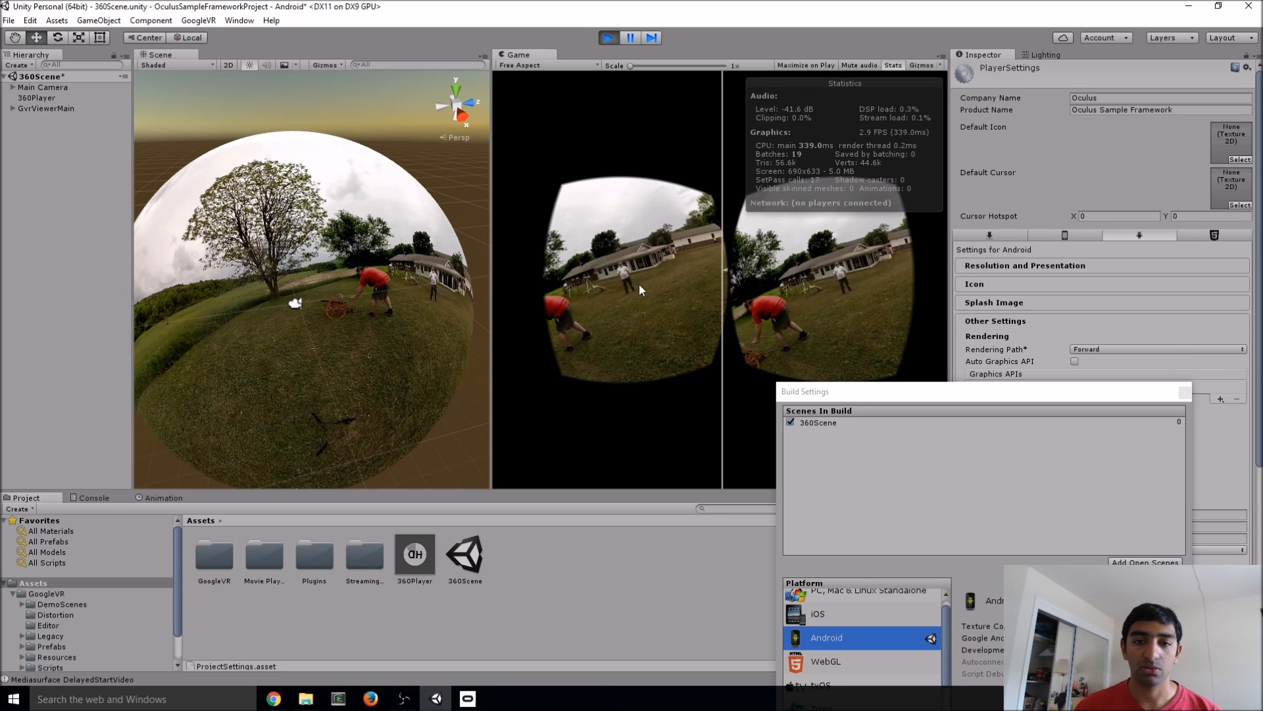
{"action": "left_click_drag", "start_coordinate": [727, 282], "coordinate": [610, 6], "text": "alt"}
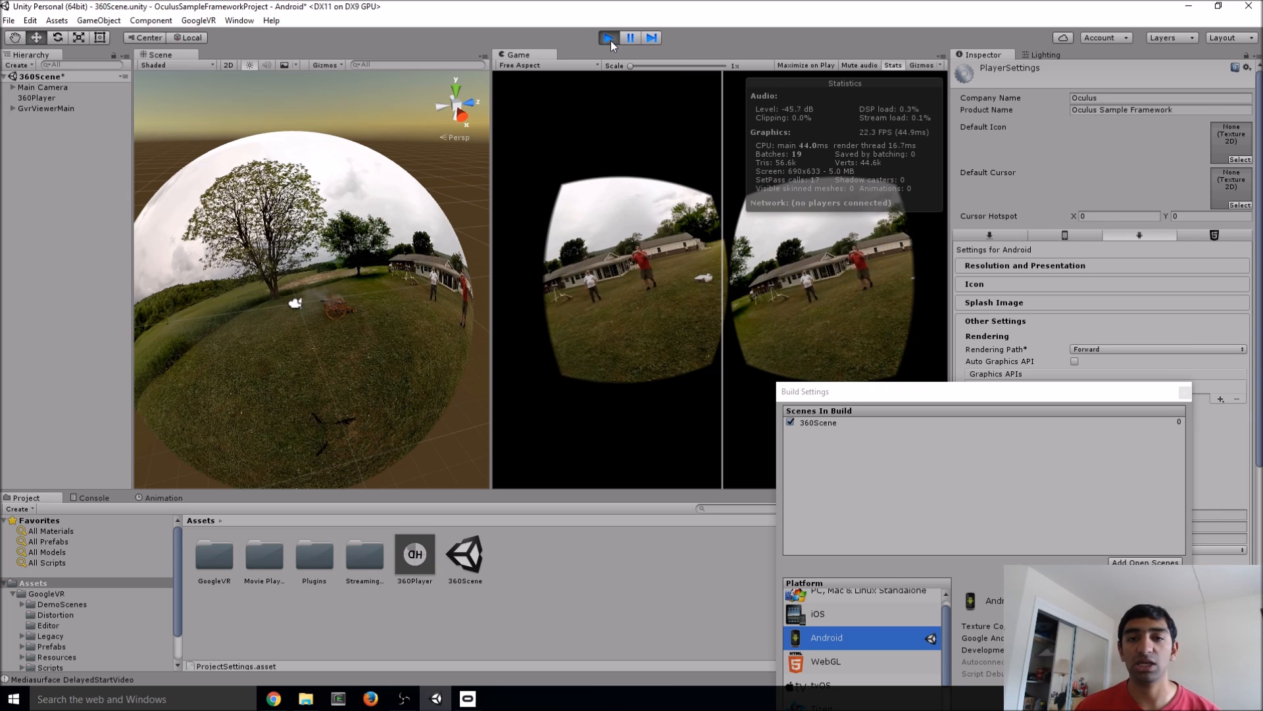
{"action": "left_click", "coordinate": [609, 38]}
{"action": "left_click_drag", "start_coordinate": [930, 397], "coordinate": [798, 223]}
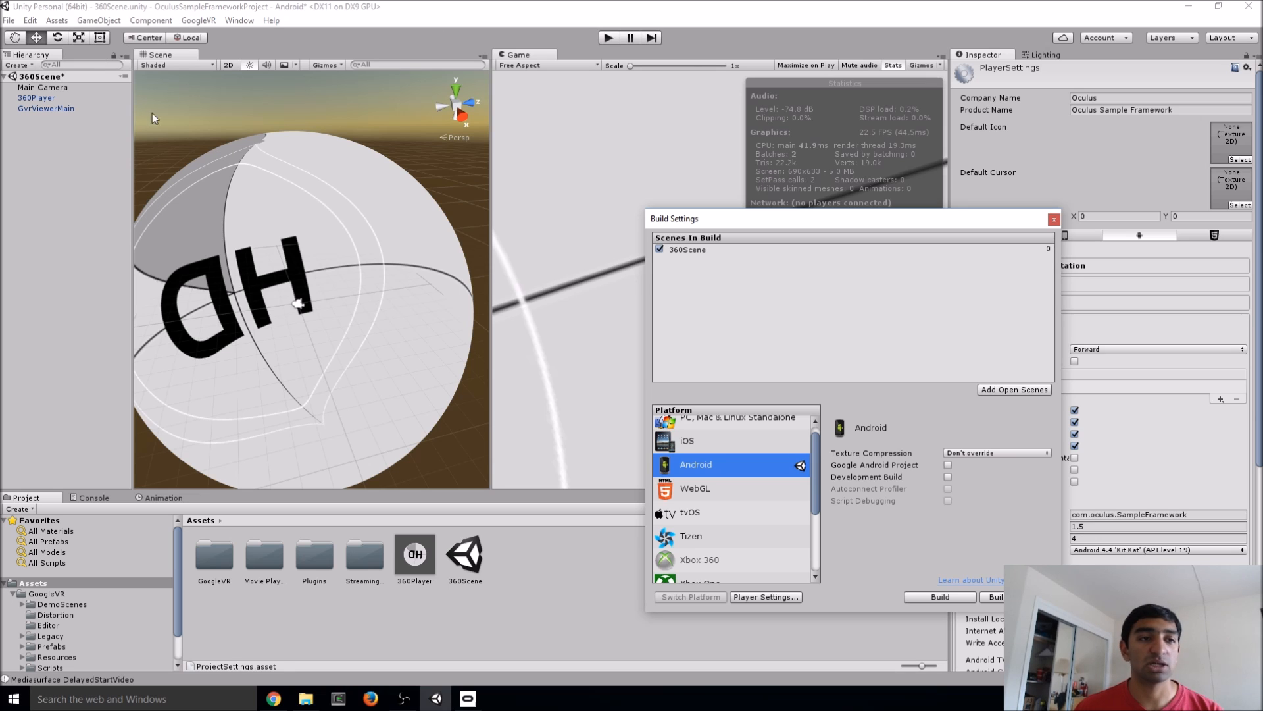
Add a Particle System object to 360Scene and uncover its Inspector settings.
{"action": "left_click", "coordinate": [279, 128]}
{"action": "left_click", "coordinate": [102, 20]}
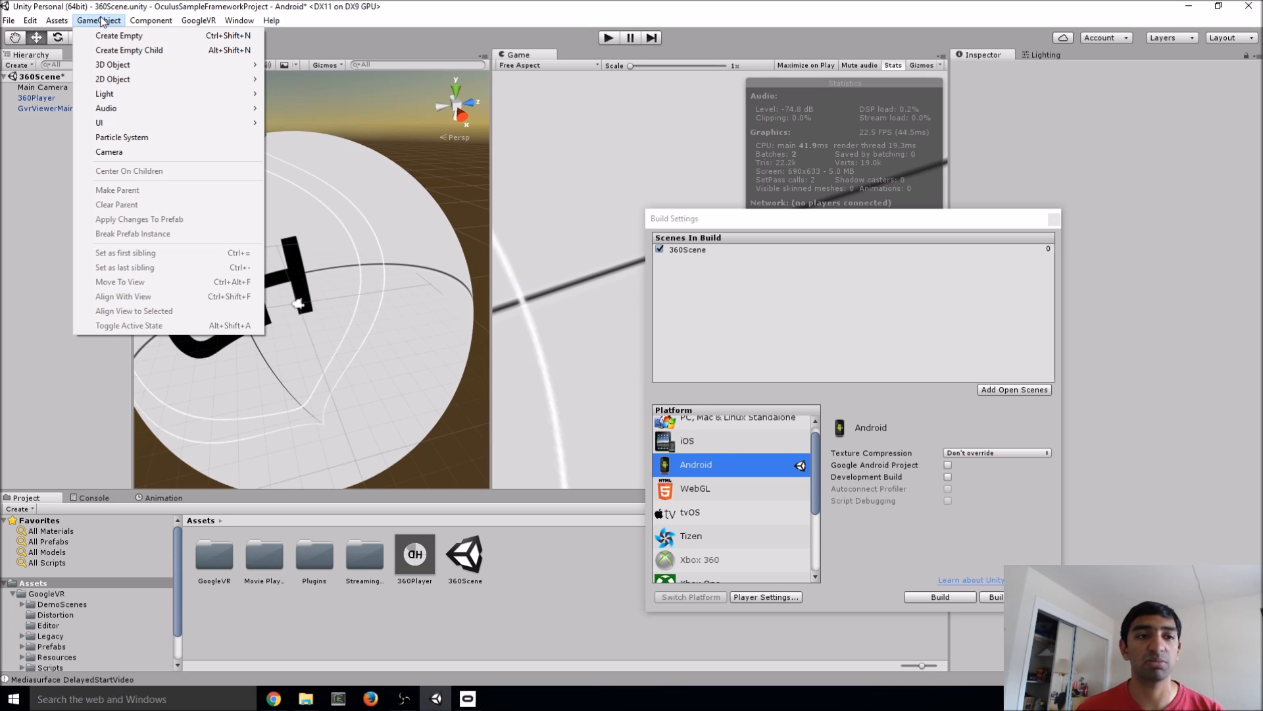
{"action": "mouse_move", "coordinate": [129, 69]}
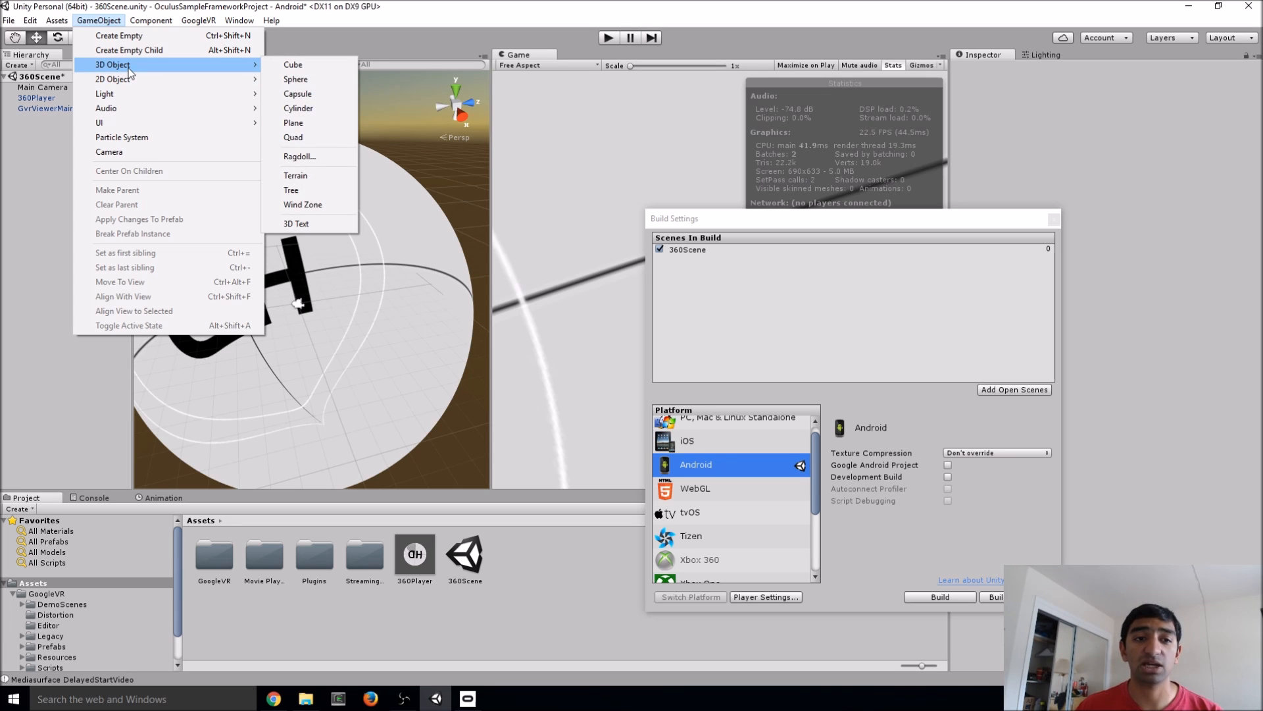
{"action": "mouse_move", "coordinate": [229, 116]}
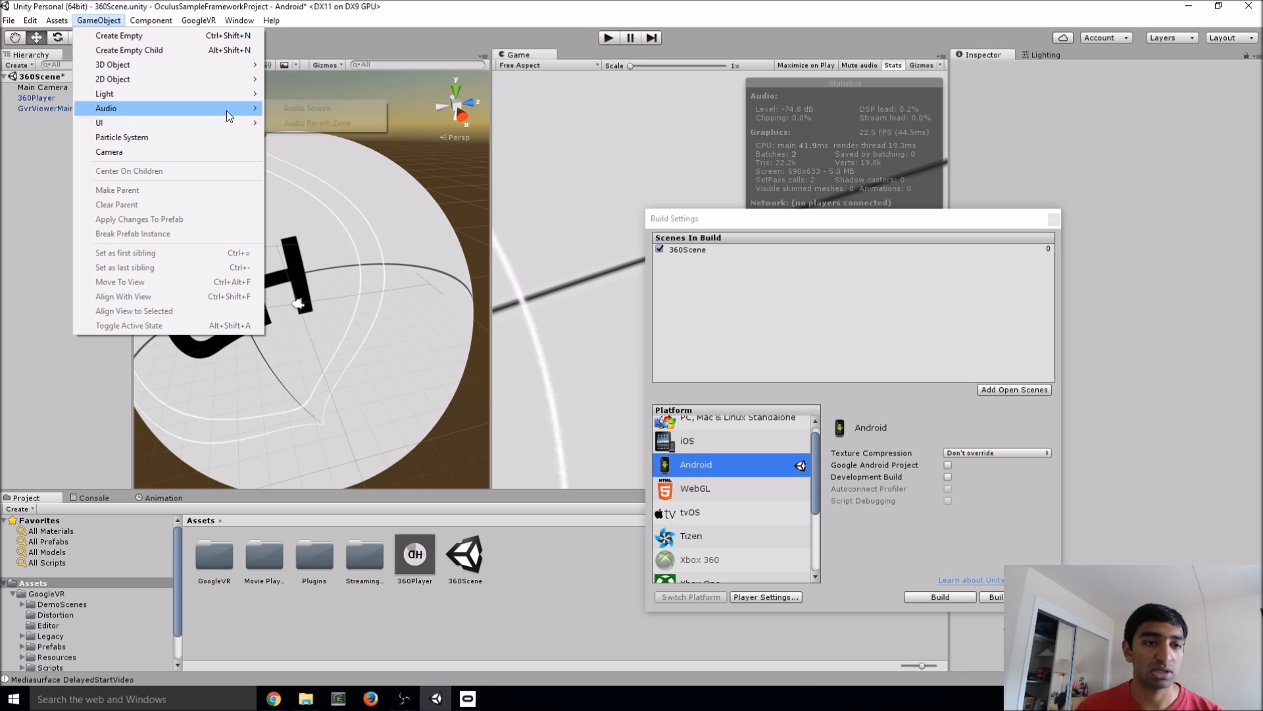
{"action": "left_click", "coordinate": [187, 135]}
{"action": "left_click_drag", "start_coordinate": [329, 188], "coordinate": [581, 145], "text": "alt"}
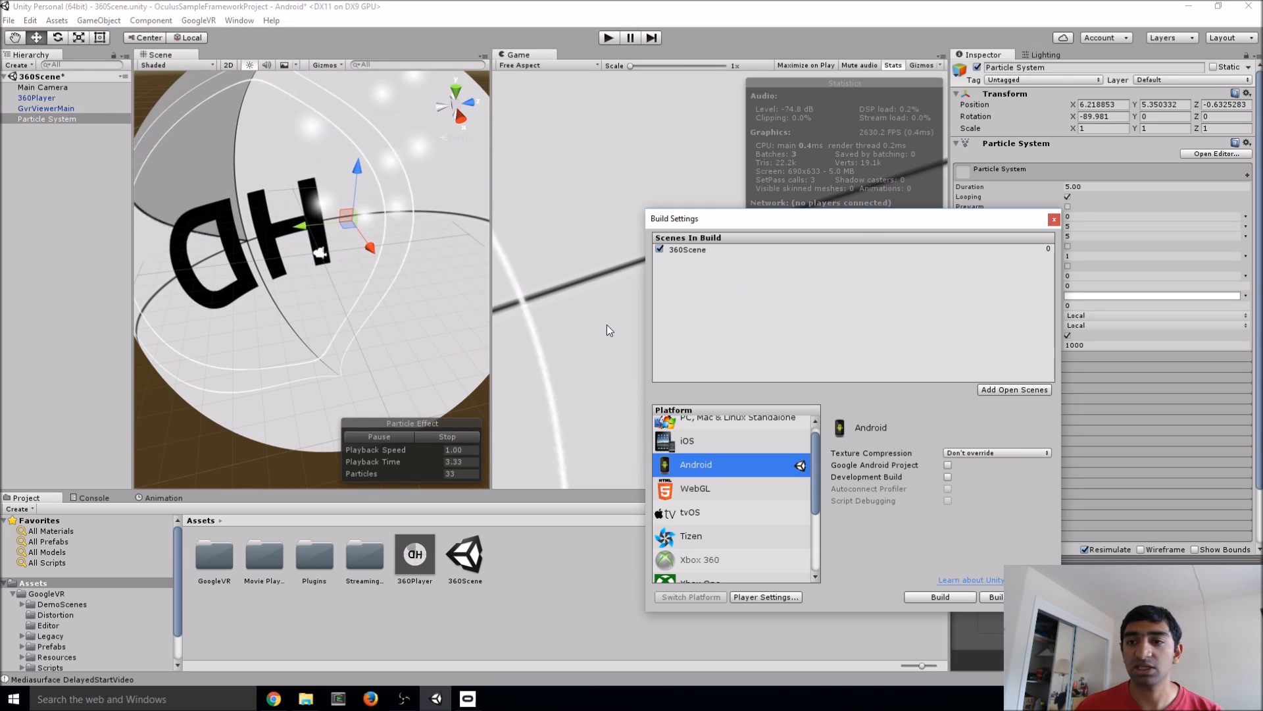
{"action": "left_click_drag", "start_coordinate": [785, 226], "coordinate": [552, 294]}
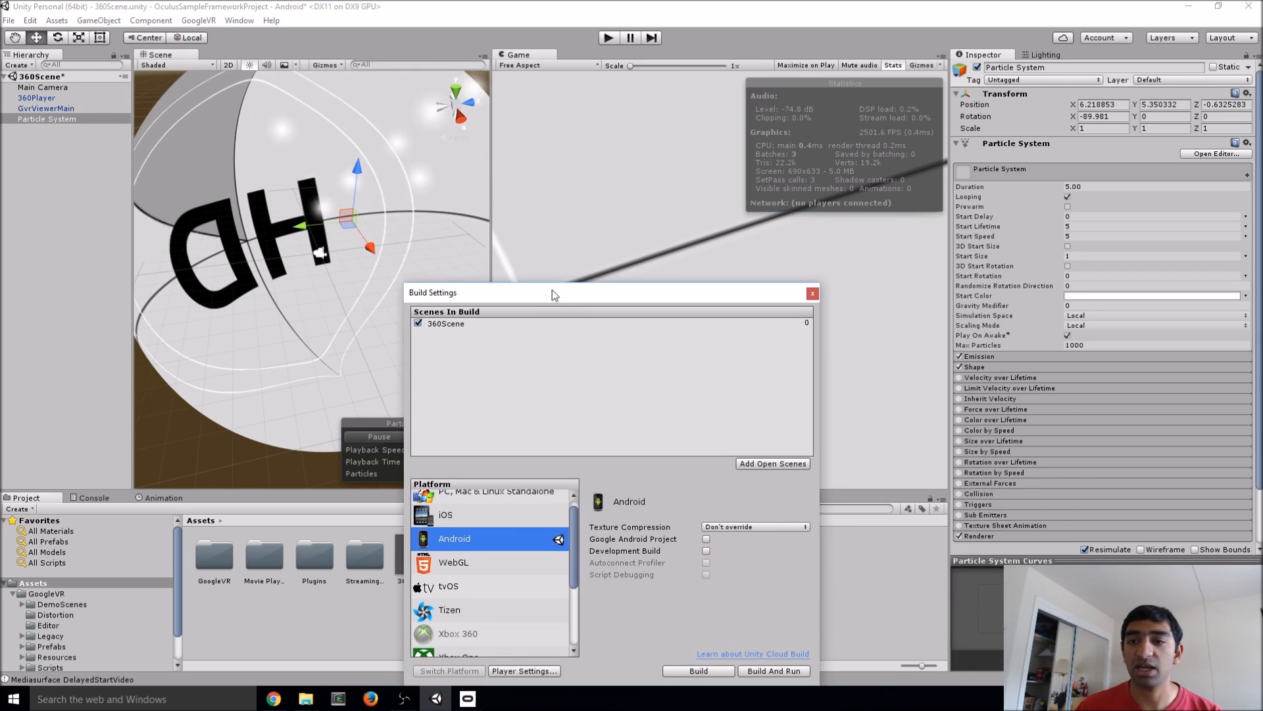
Set the Particle System's X rotation to 90 and its position to 0, 0, 0.
{"action": "left_click", "coordinate": [65, 40]}
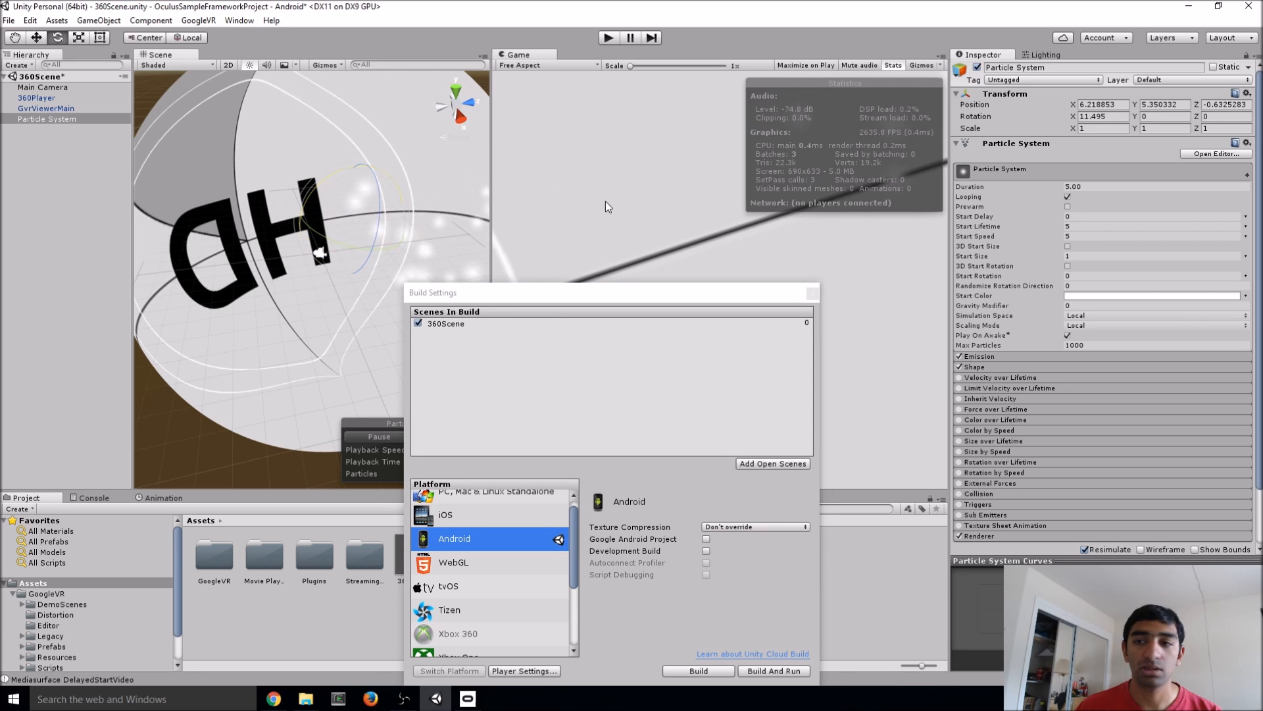
{"action": "left_click_drag", "start_coordinate": [590, 199], "coordinate": [609, 199]}
{"action": "left_click", "coordinate": [1105, 117]}
{"action": "type", "text": "90"}
{"action": "left_click", "coordinate": [1103, 103]}
{"action": "type", "text": "0"}
{"action": "key", "text": "Tab"}
{"action": "type", "text": "0"}
{"action": "key", "text": "Tab"}
{"action": "type", "text": "0"}
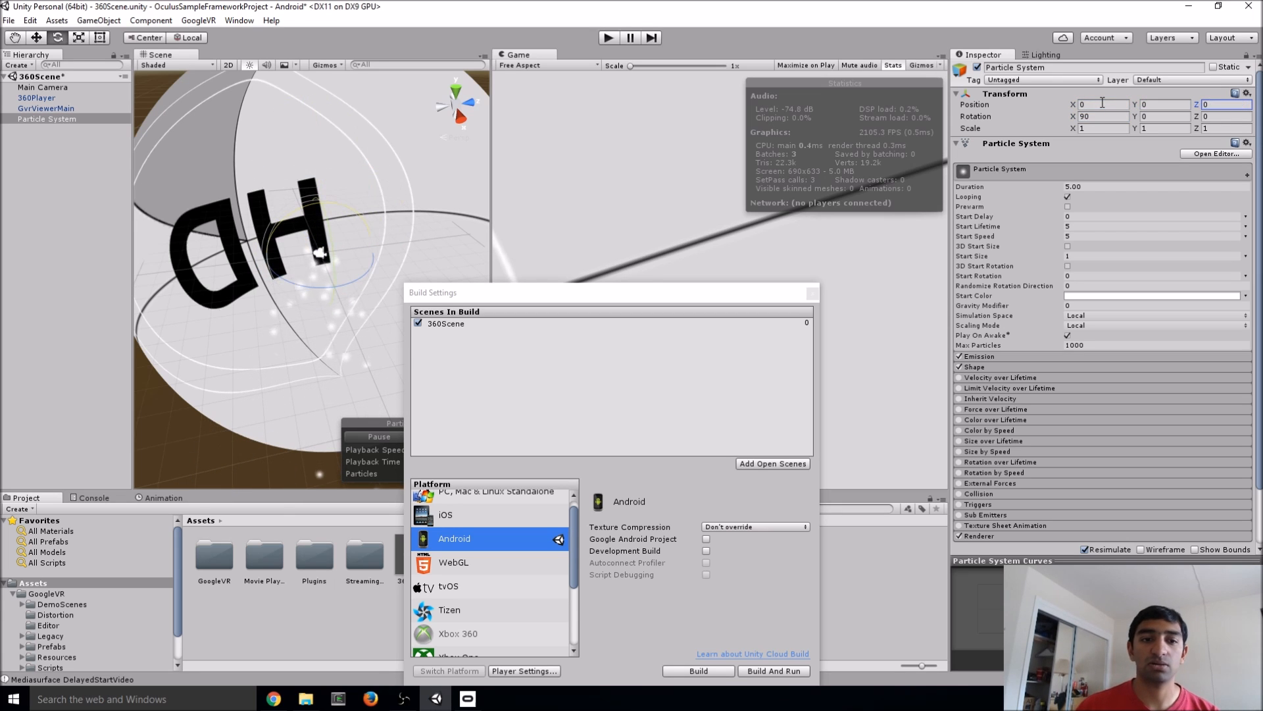
Raise the Particle System straight up above the camera to a Y position of about 9.22.
{"action": "key", "text": "w"}
{"action": "right_click_drag", "start_coordinate": [360, 226], "coordinate": [362, 223]}
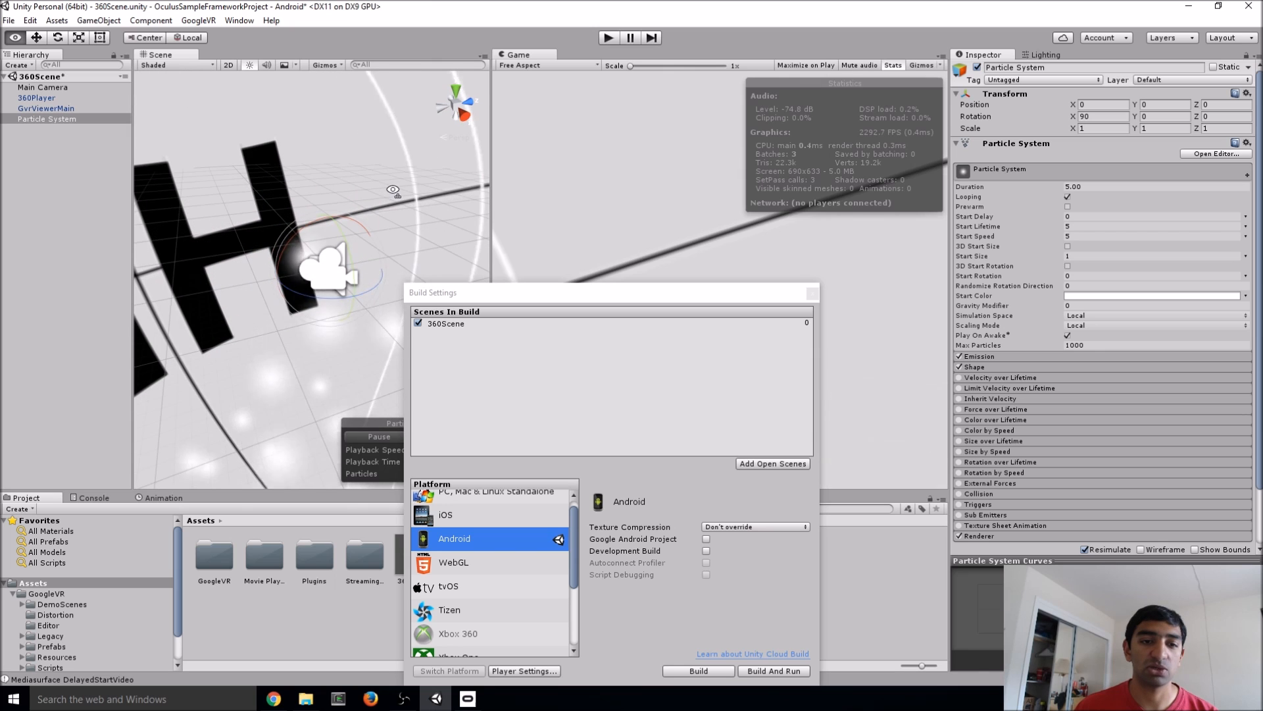
{"action": "left_click", "coordinate": [41, 33]}
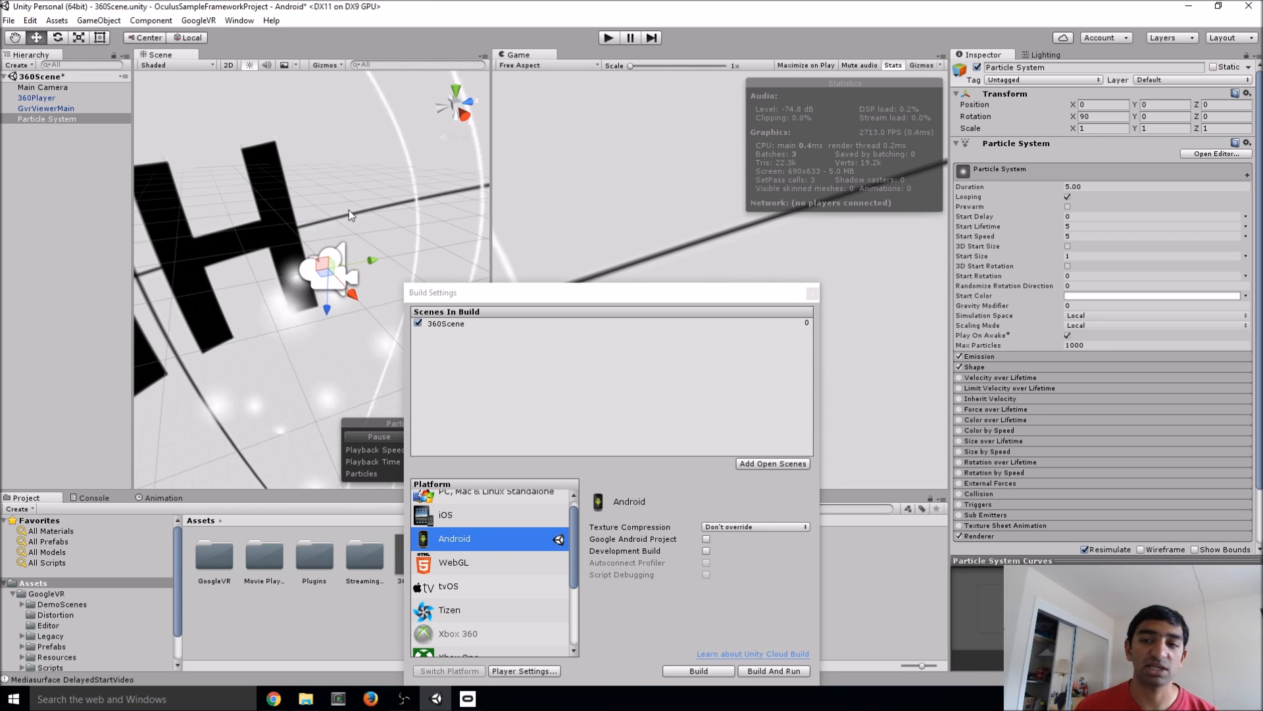
{"action": "left_click_drag", "start_coordinate": [329, 304], "coordinate": [337, 139]}
{"action": "right_click_drag", "start_coordinate": [337, 140], "coordinate": [370, 190]}
{"action": "left_click_drag", "start_coordinate": [298, 262], "coordinate": [304, 108]}
{"action": "right_click_drag", "start_coordinate": [292, 237], "coordinate": [392, 241]}
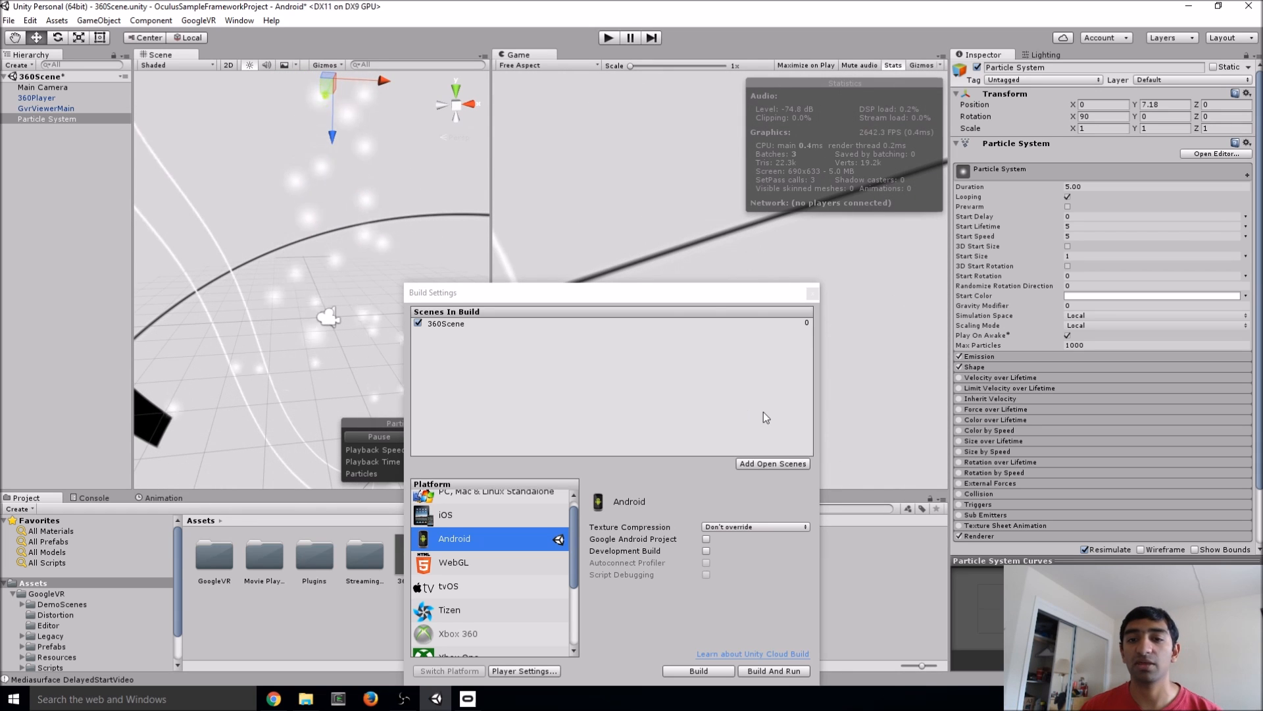
{"action": "left_click_drag", "start_coordinate": [704, 293], "coordinate": [725, 544]}
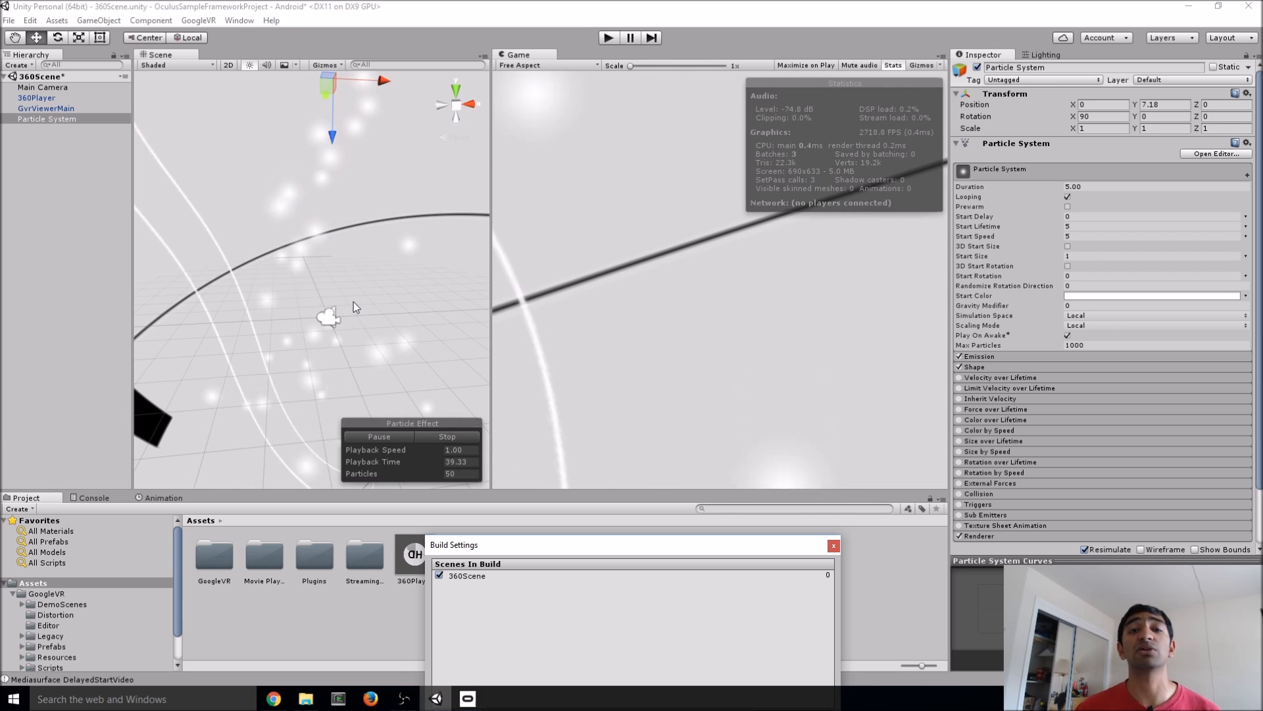
{"action": "scroll", "coordinate": [287, 266], "scroll_direction": "down", "scroll_amount": 5}
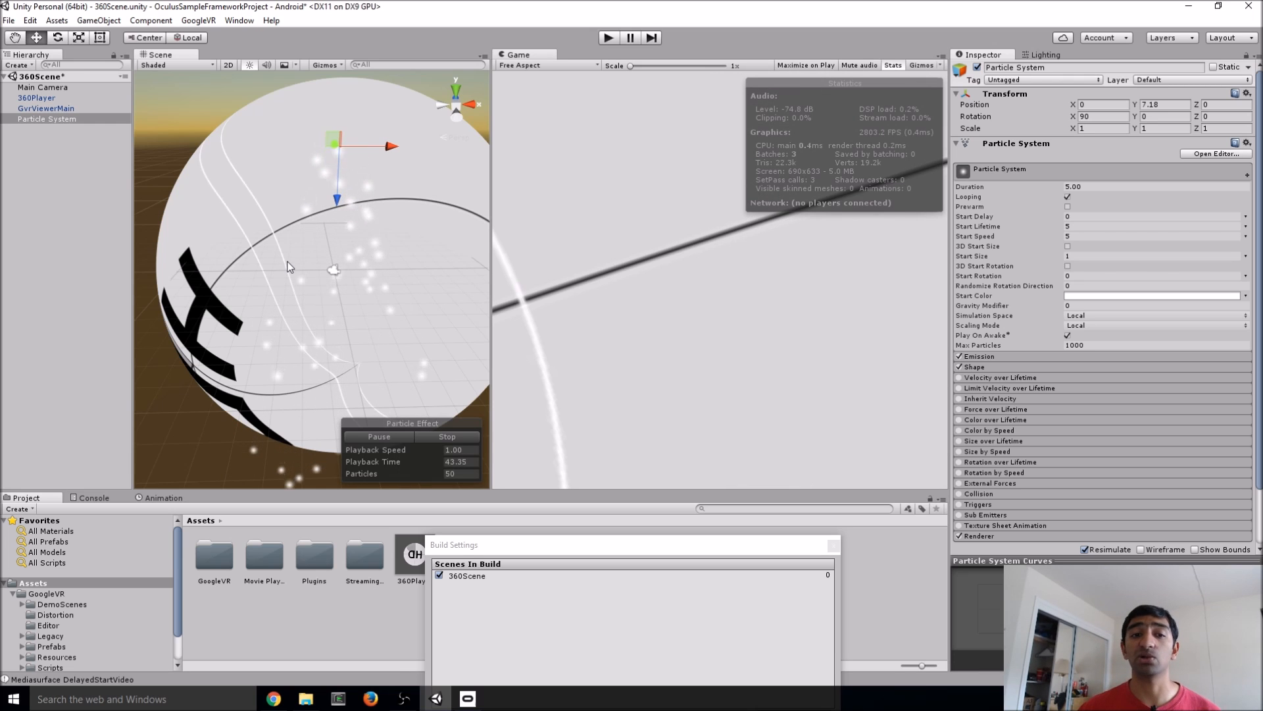
{"action": "left_click_drag", "start_coordinate": [711, 544], "coordinate": [812, 206]}
{"action": "left_click_drag", "start_coordinate": [338, 198], "coordinate": [352, 160]}
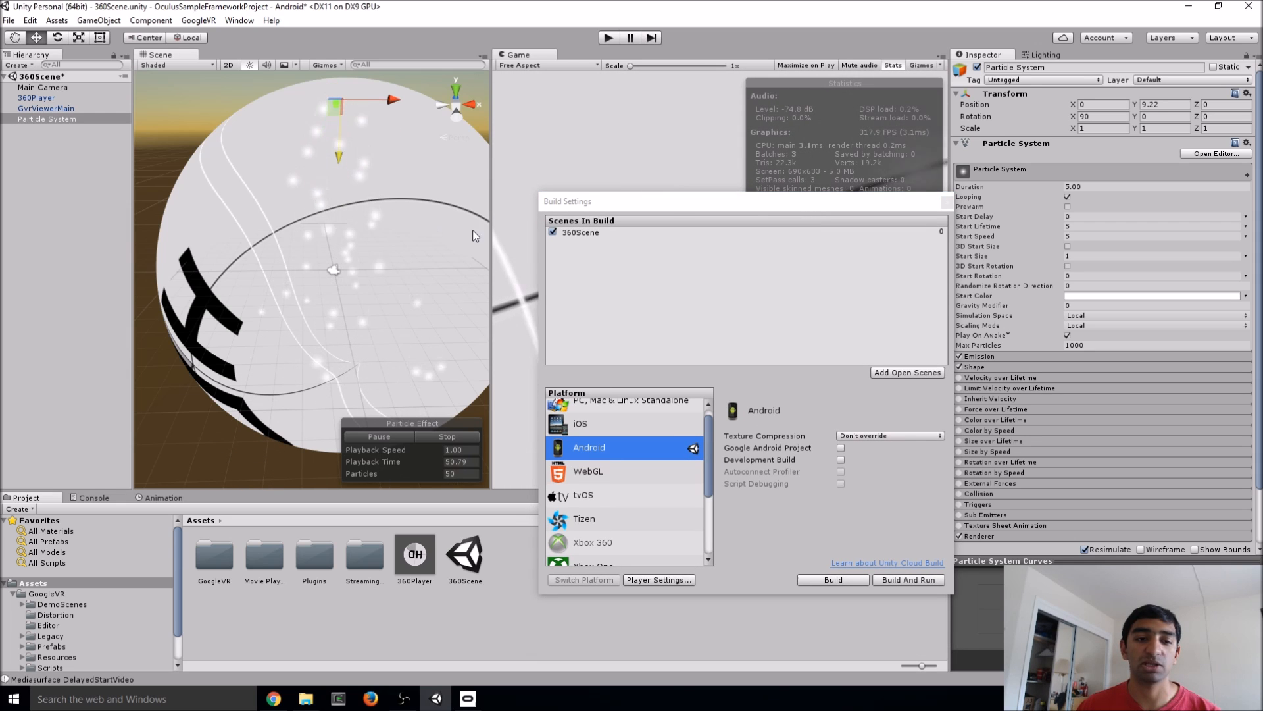
{"action": "left_click_drag", "start_coordinate": [728, 199], "coordinate": [722, 186]}
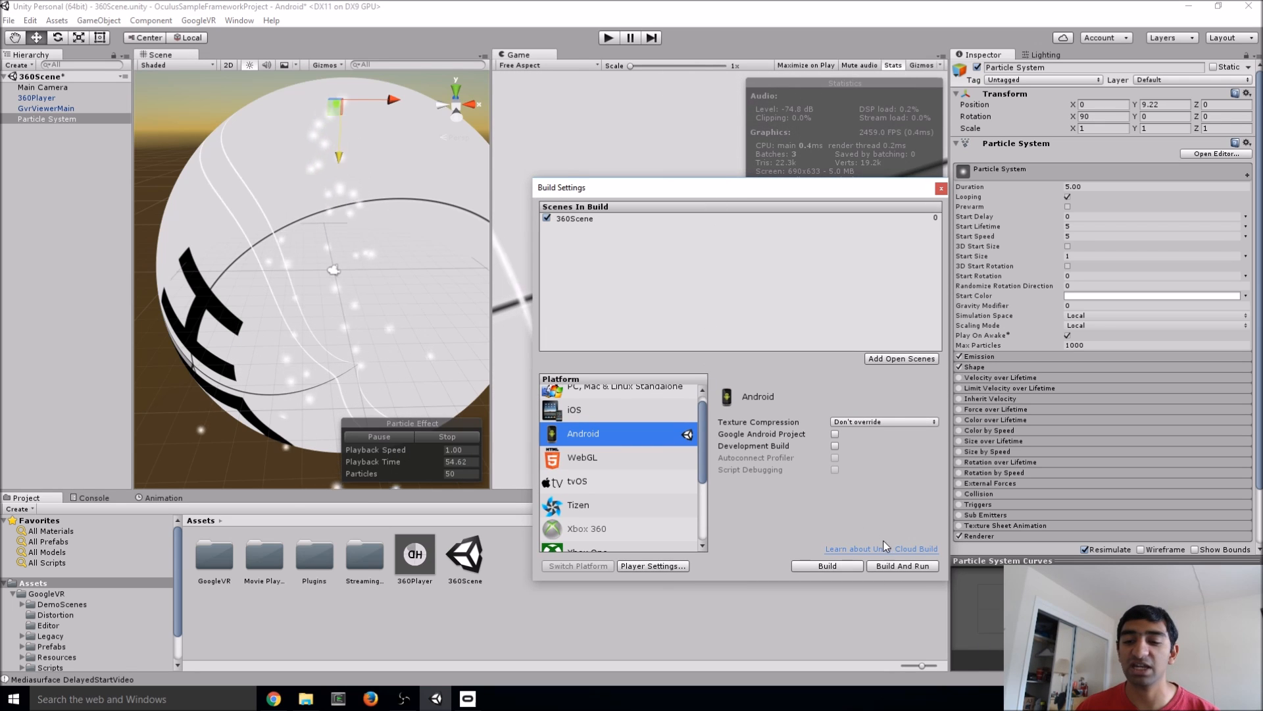
Build the Android apk as 360Build into a new Builds folder inside OculusSampleFrameworkProject.
{"action": "left_click", "coordinate": [847, 570]}
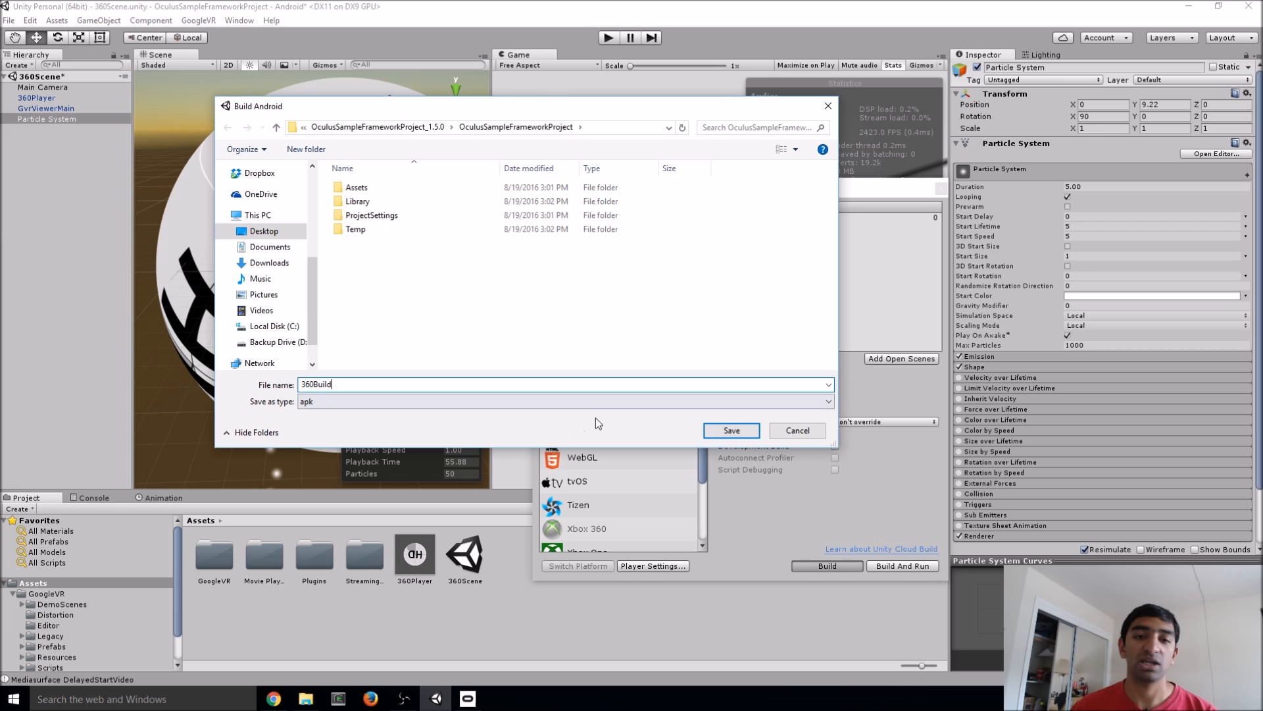
{"action": "right_click", "coordinate": [410, 256]}
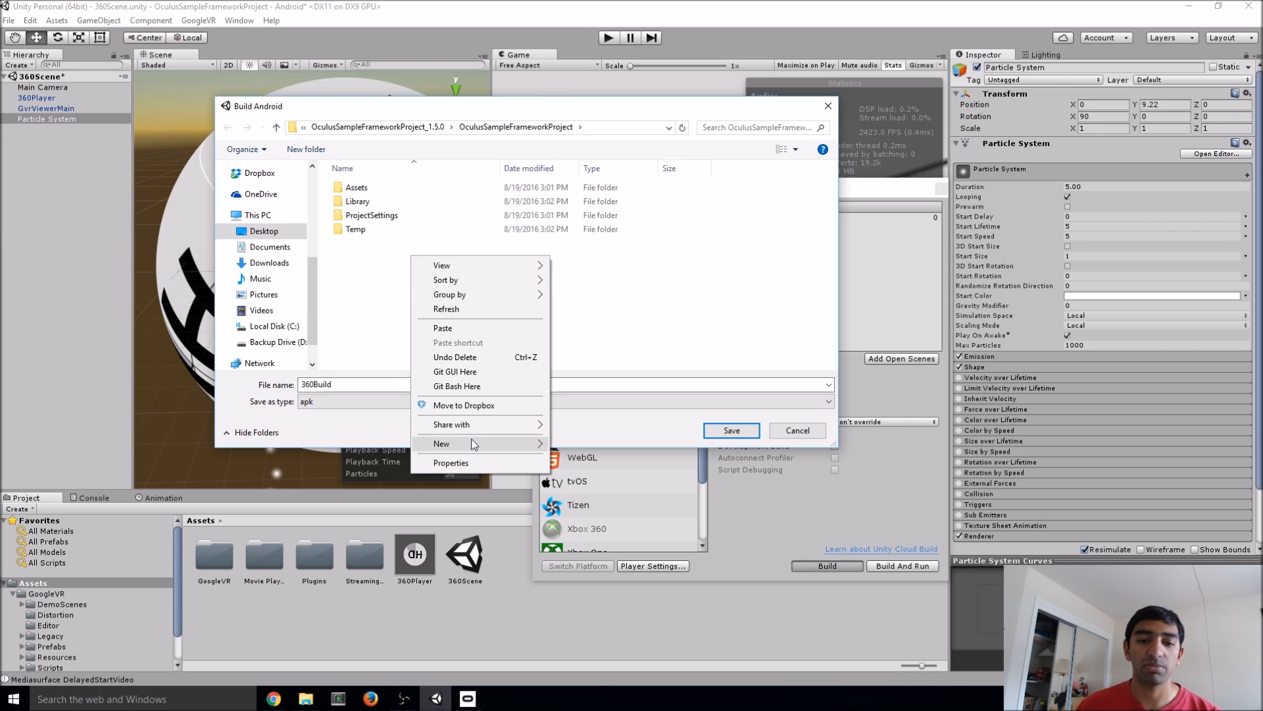
{"action": "mouse_move", "coordinate": [468, 442]}
{"action": "left_click", "coordinate": [596, 446]}
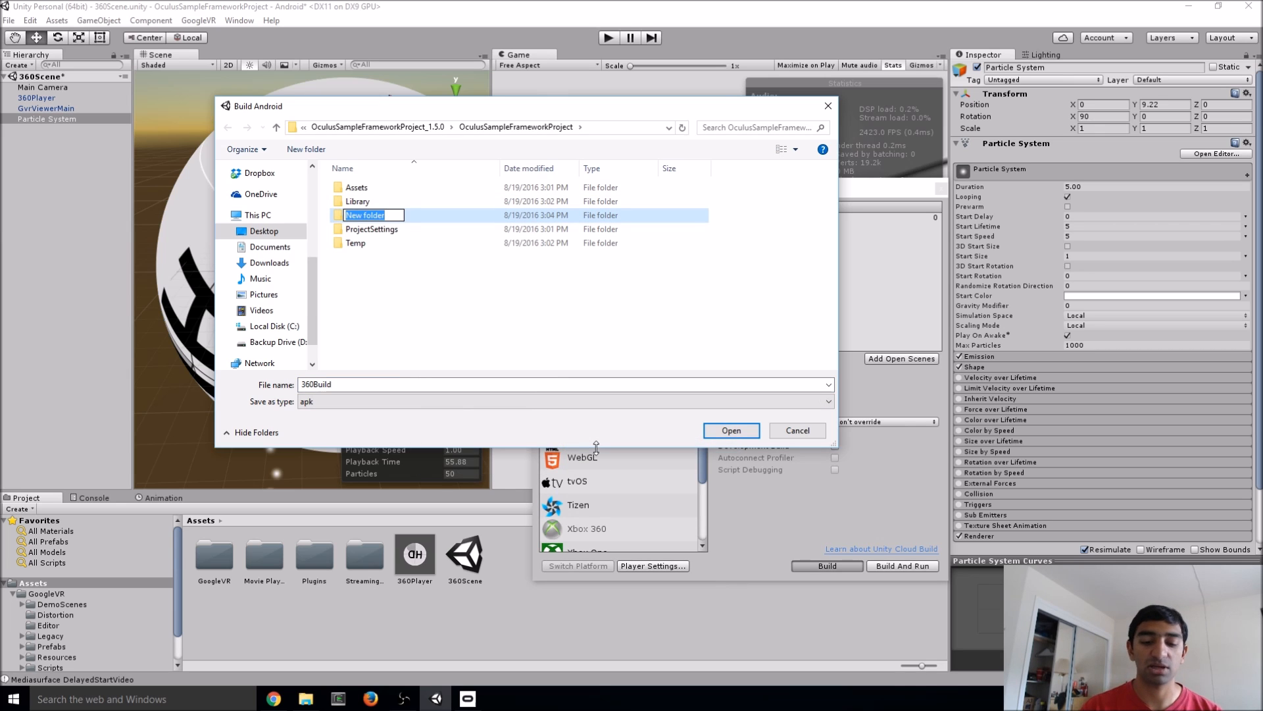
{"action": "key", "text": "Return"}
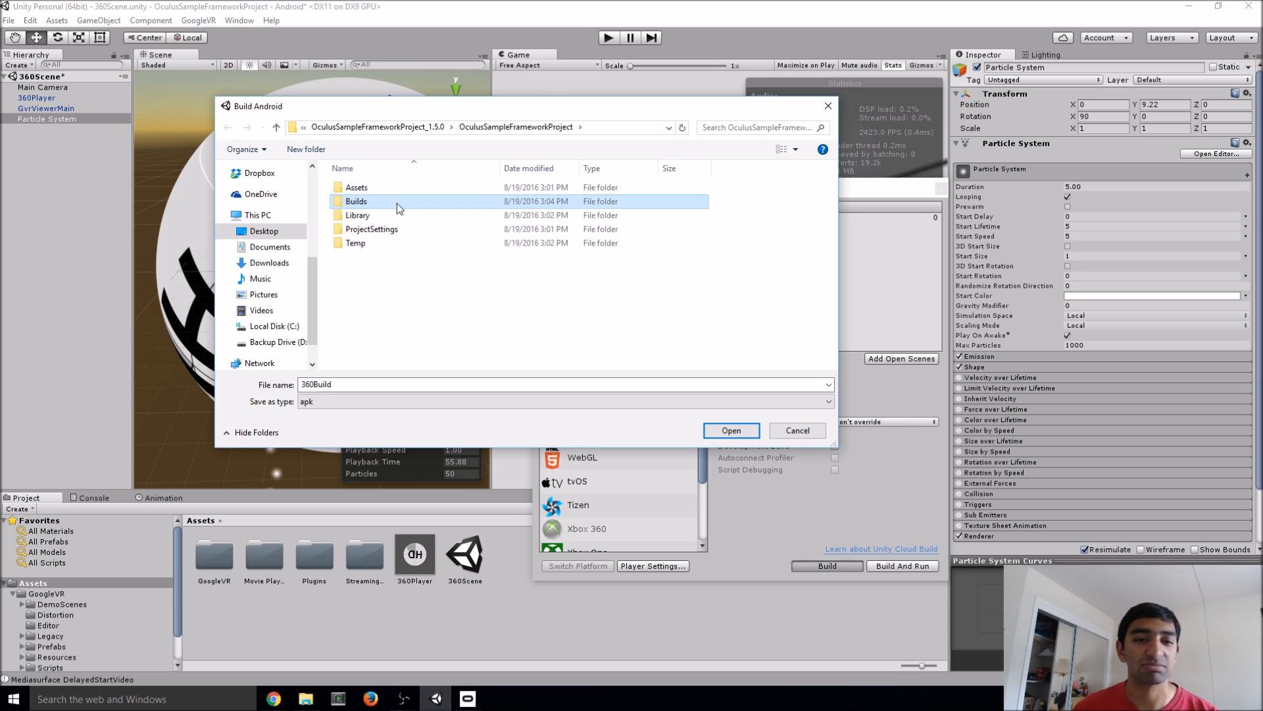
{"action": "double_click", "coordinate": [359, 202]}
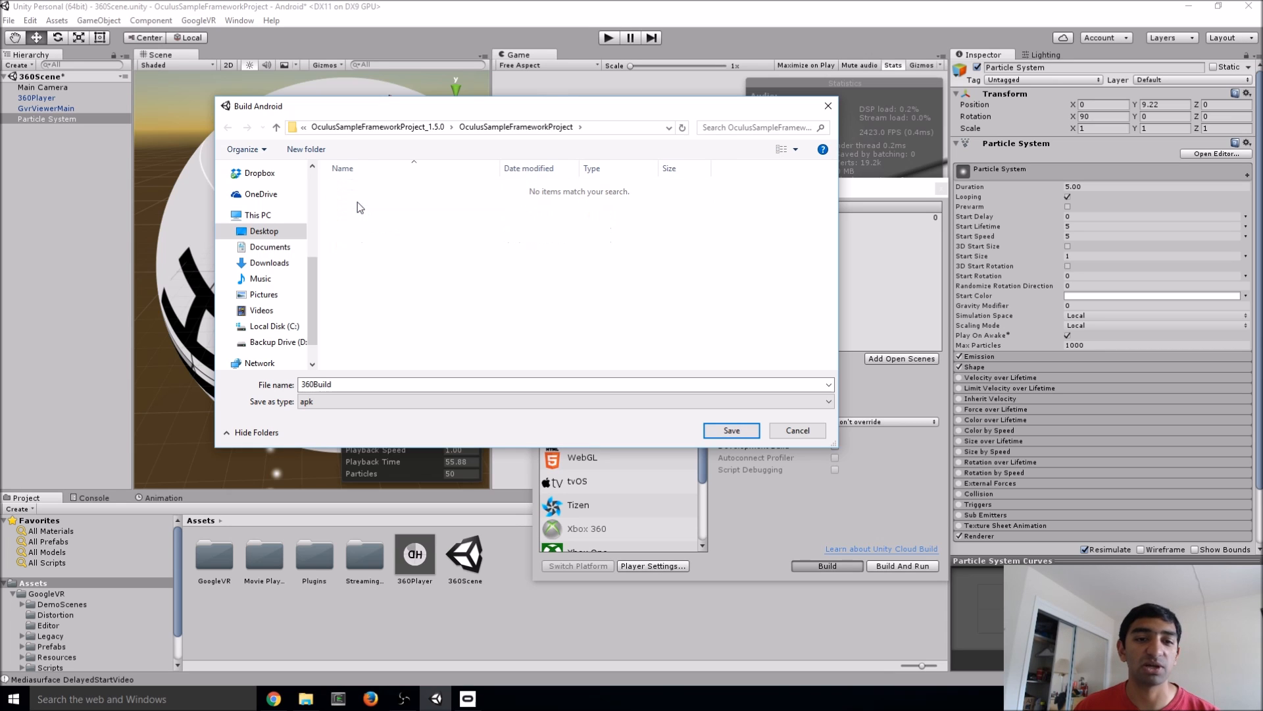
{"action": "left_click", "coordinate": [731, 431]}
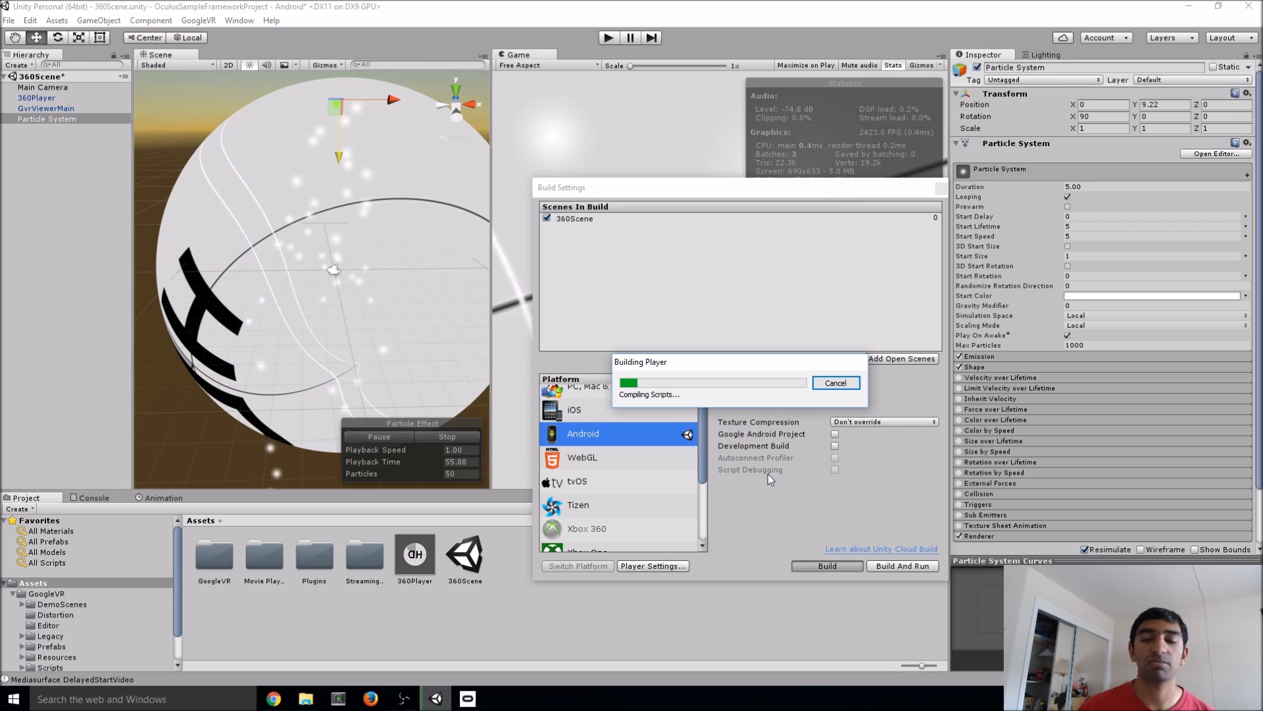